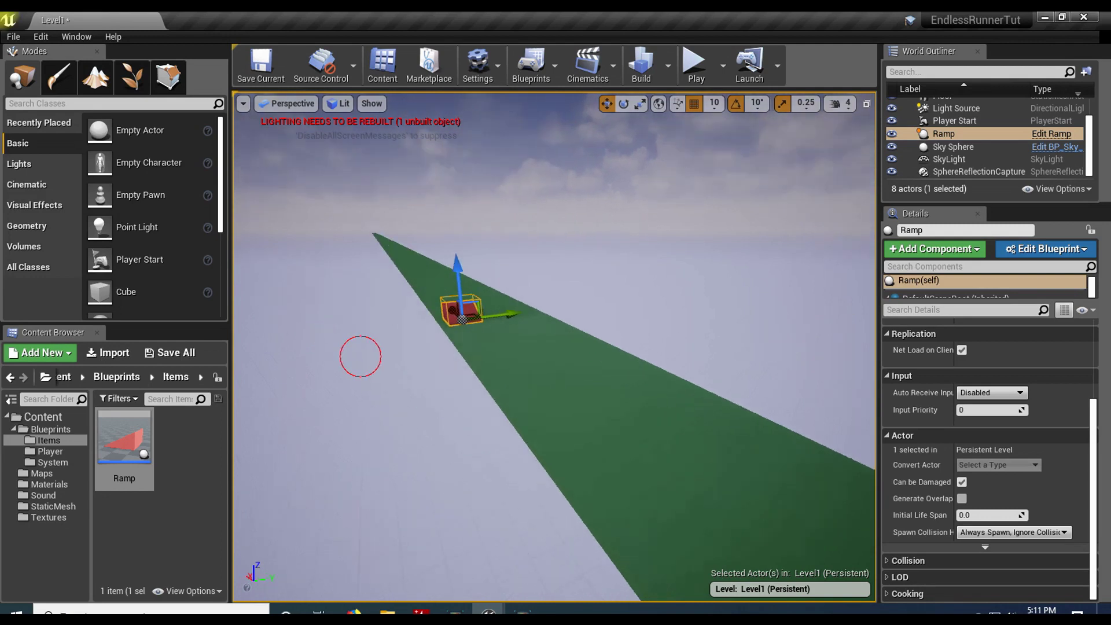
Examine the ramp's shape and placement on the green floor from several angles.
key("d")
key("w")
key("w")
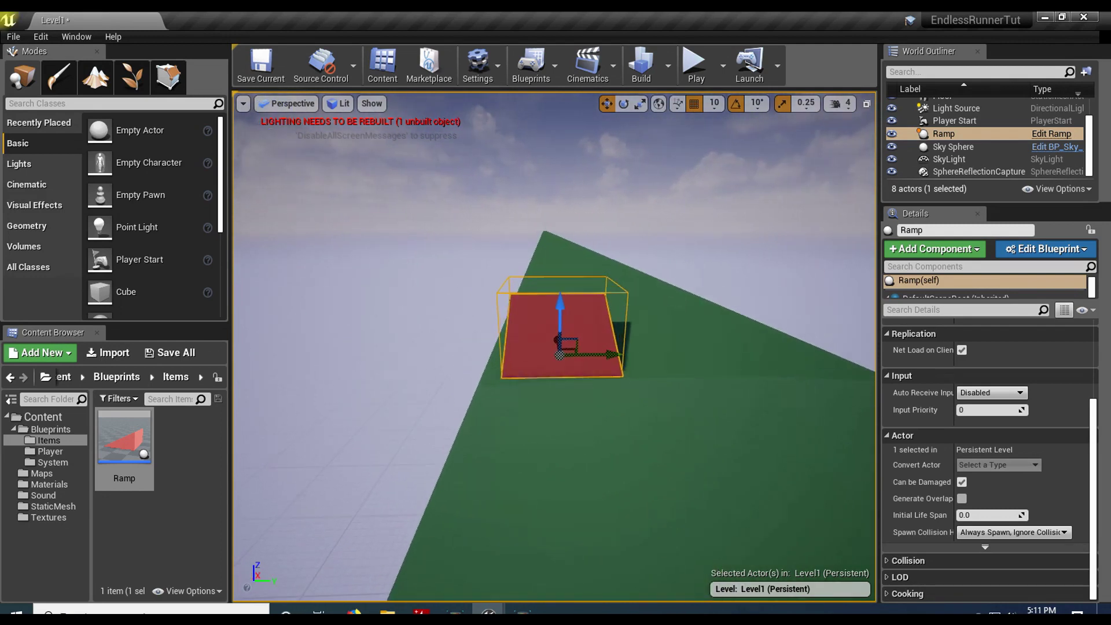
left_click_drag(525, 422, 500, 429)
key("w")
key("d")
right_click_drag(520, 498, 424, 560)
key("s")
key("s")
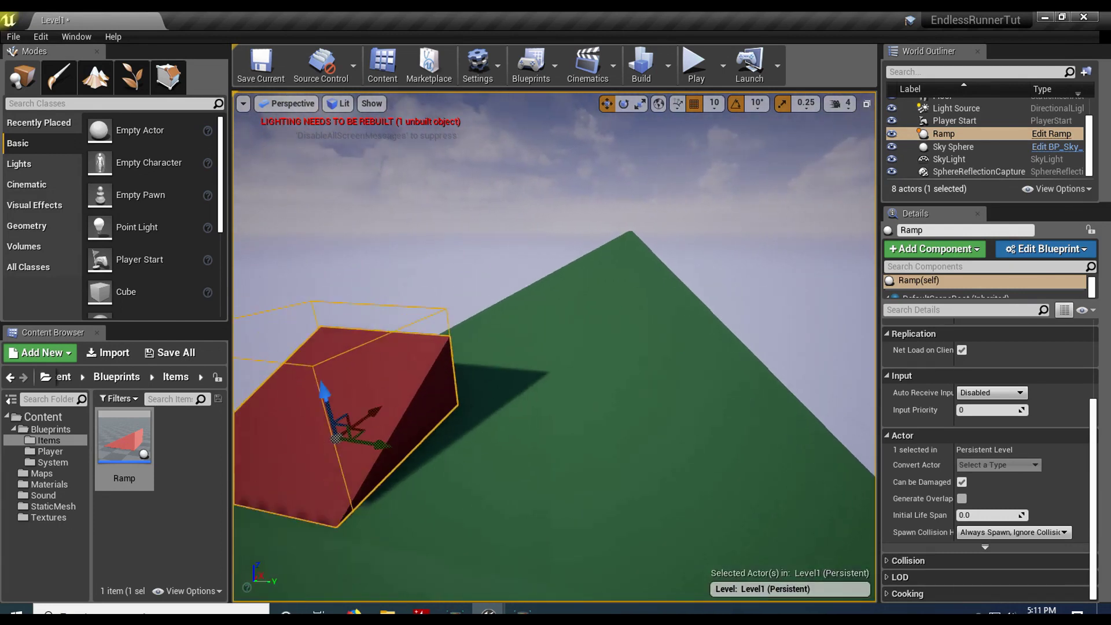
middle_click_drag(424, 560, 492, 474)
right_click_drag(520, 497, 520, 497)
right_click_drag(550, 464, 550, 464)
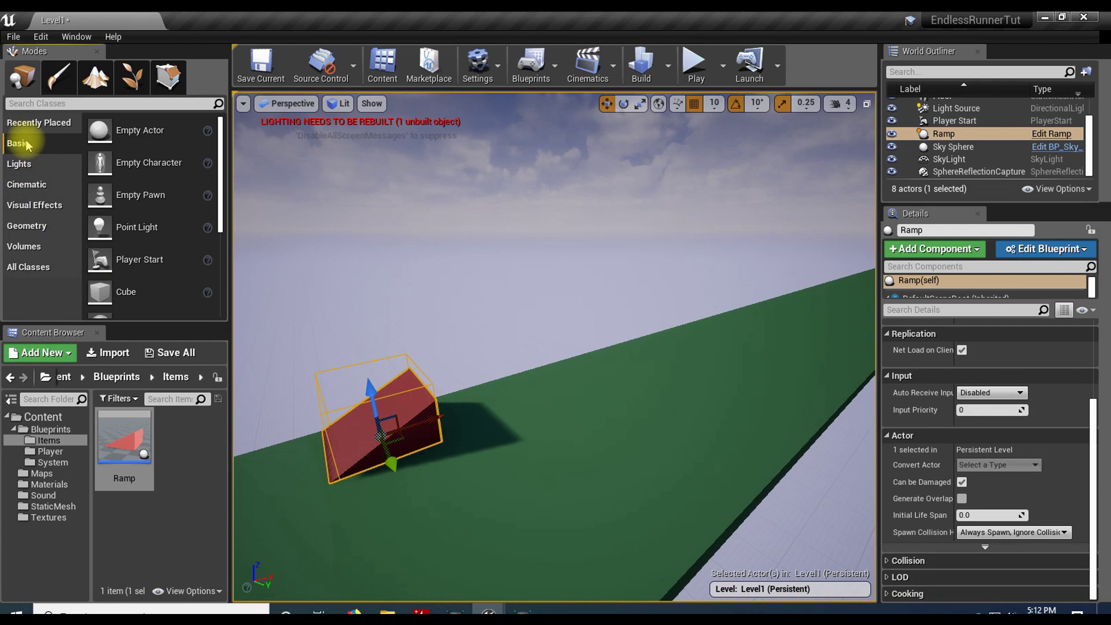
Place a basic cube on the floor beyond the ramp and raise it to a Z location of about 370.
scroll(155, 205, "down", 2)
left_click_drag(115, 227, 550, 390)
left_click_drag(550, 346, 550, 271)
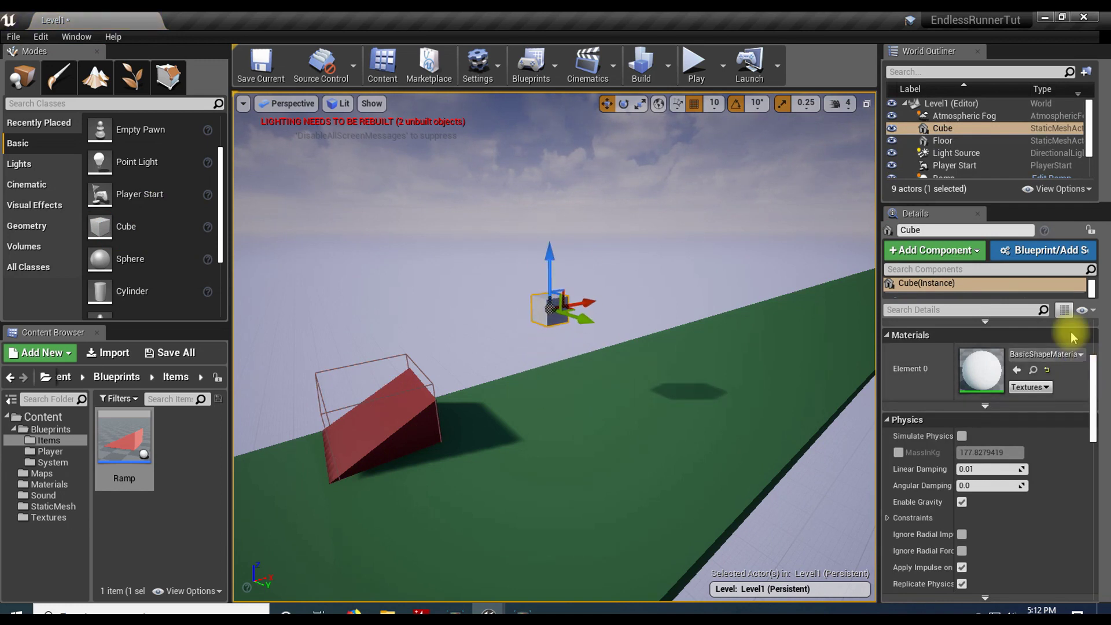
Scale the cube to 20 in X and 5 in Y to form a wide platform.
scroll(988, 383, "up", 4)
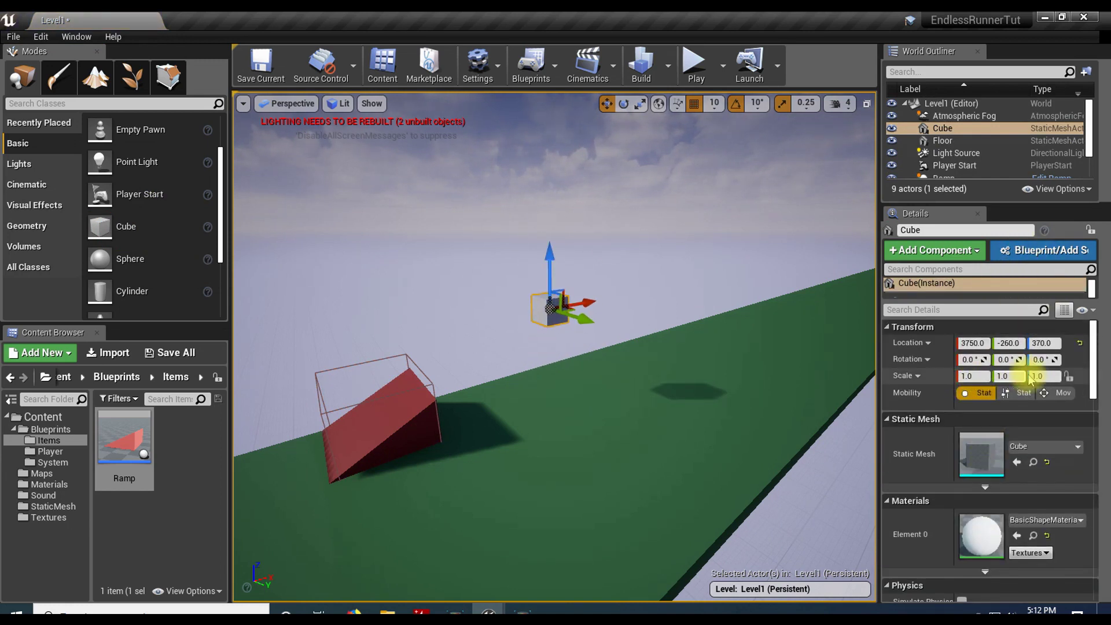
left_click(981, 377)
type("20")
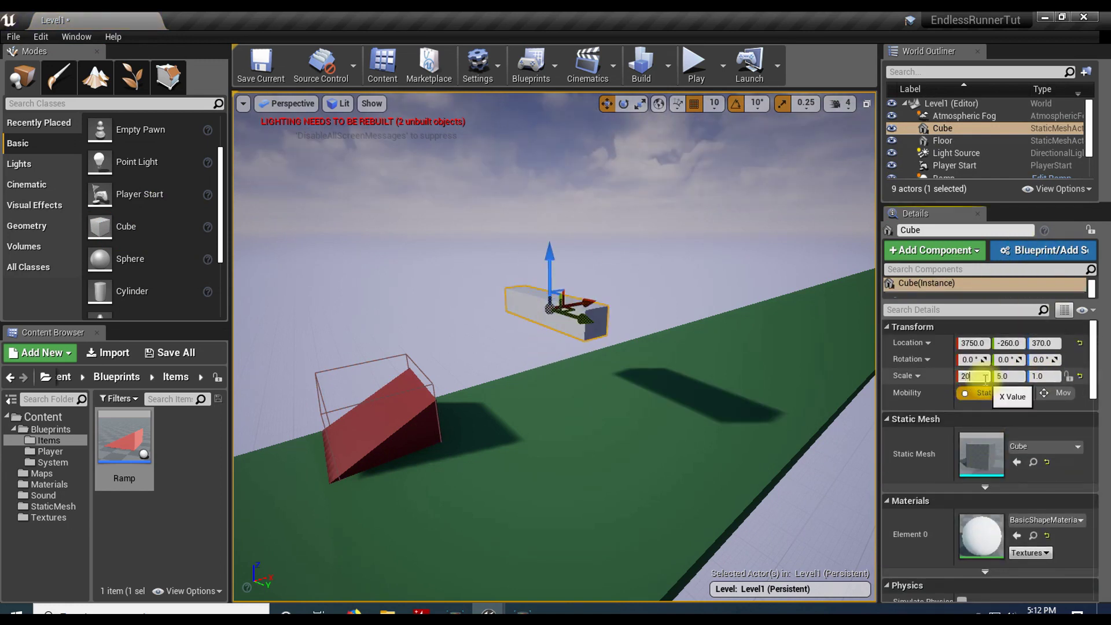
key("Return")
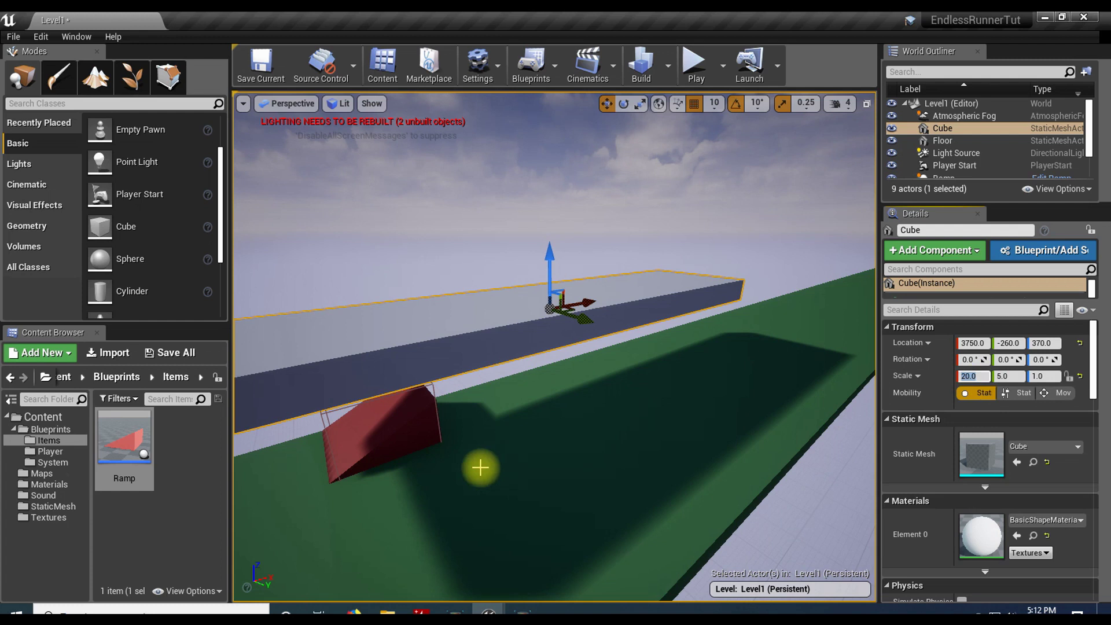
Move the platform farther along the floor to about X 5230 and raise it higher above the ground.
right_click_drag(479, 482, 445, 482)
left_click_drag(649, 317, 871, 266)
right_click_drag(735, 416, 801, 411)
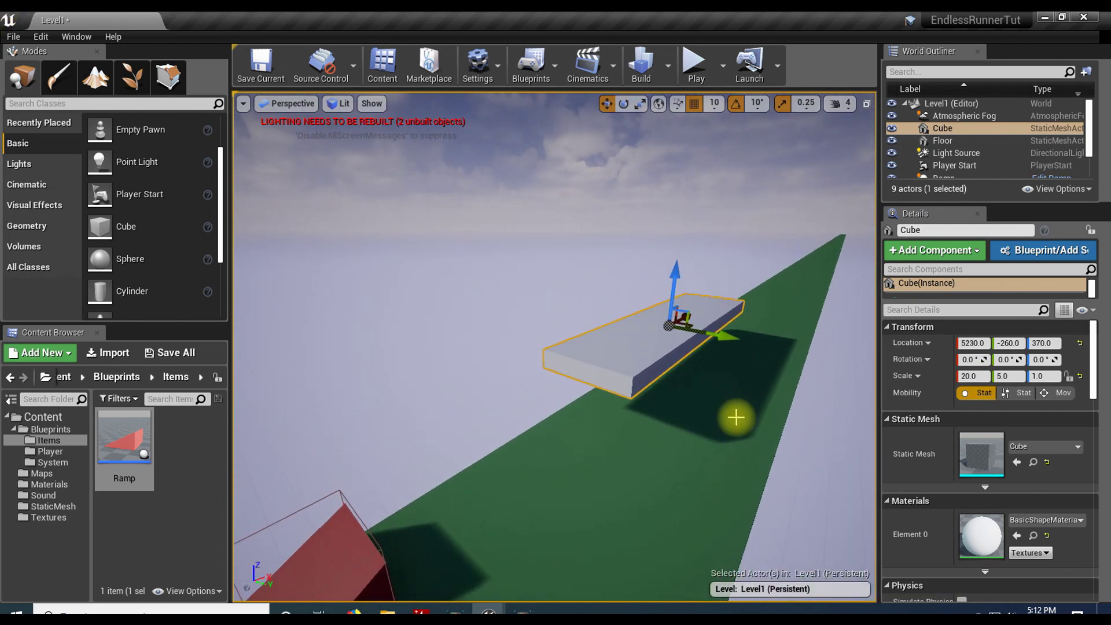
left_click_drag(677, 268, 672, 207)
Select the ramp in the level and open the Ramp blueprint's Event Graph.
left_click_drag(595, 422, 626, 489)
right_click_drag(542, 355, 542, 385)
left_click(518, 382)
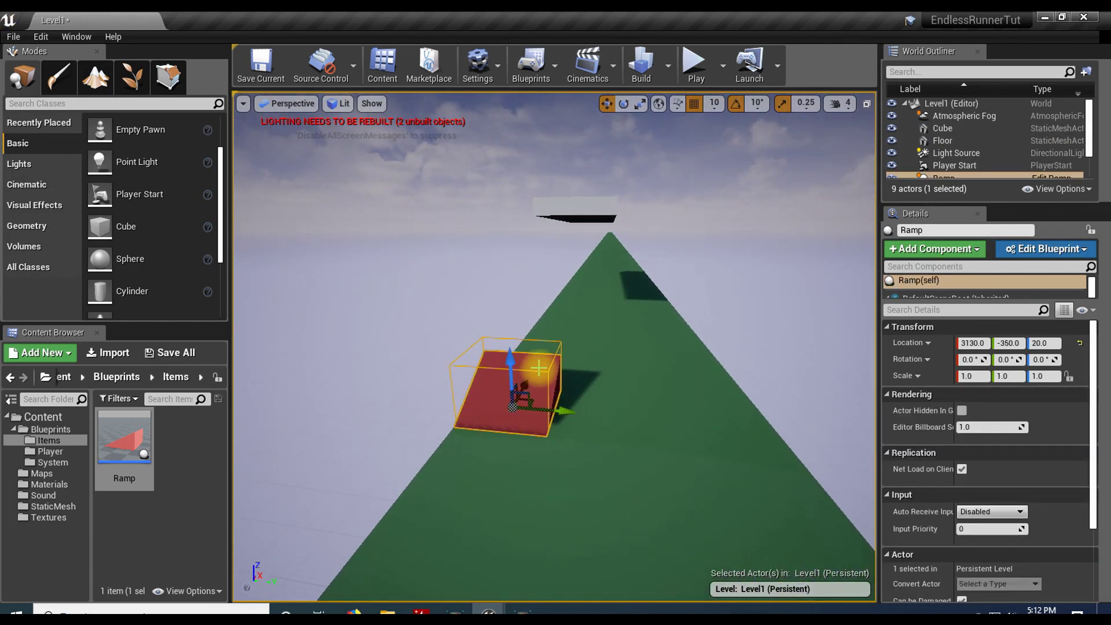
double_click(124, 435)
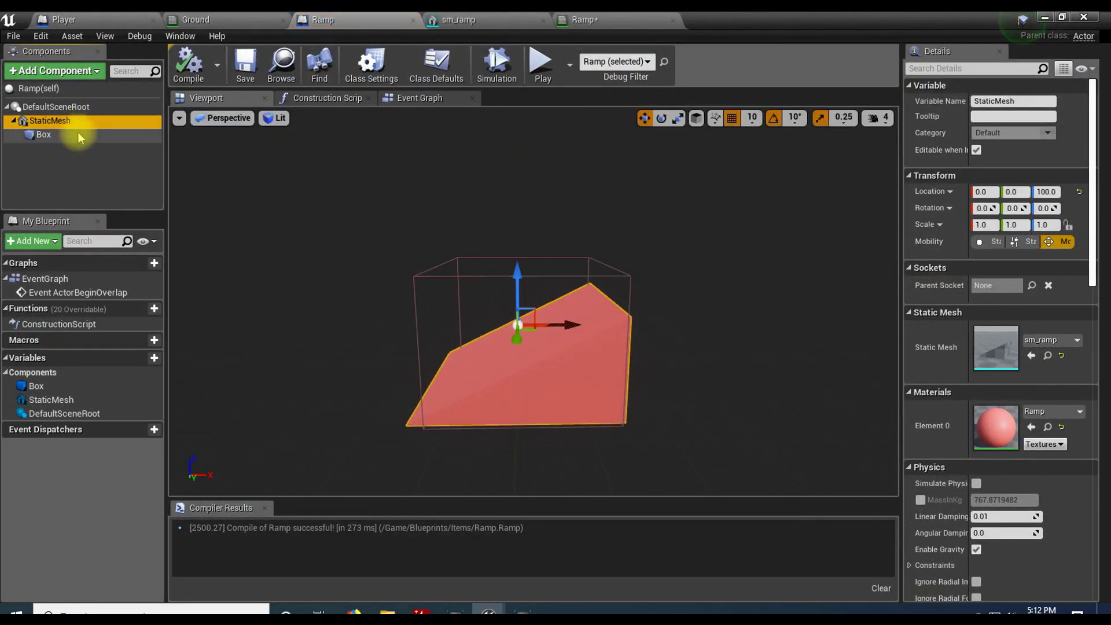
left_click(407, 103)
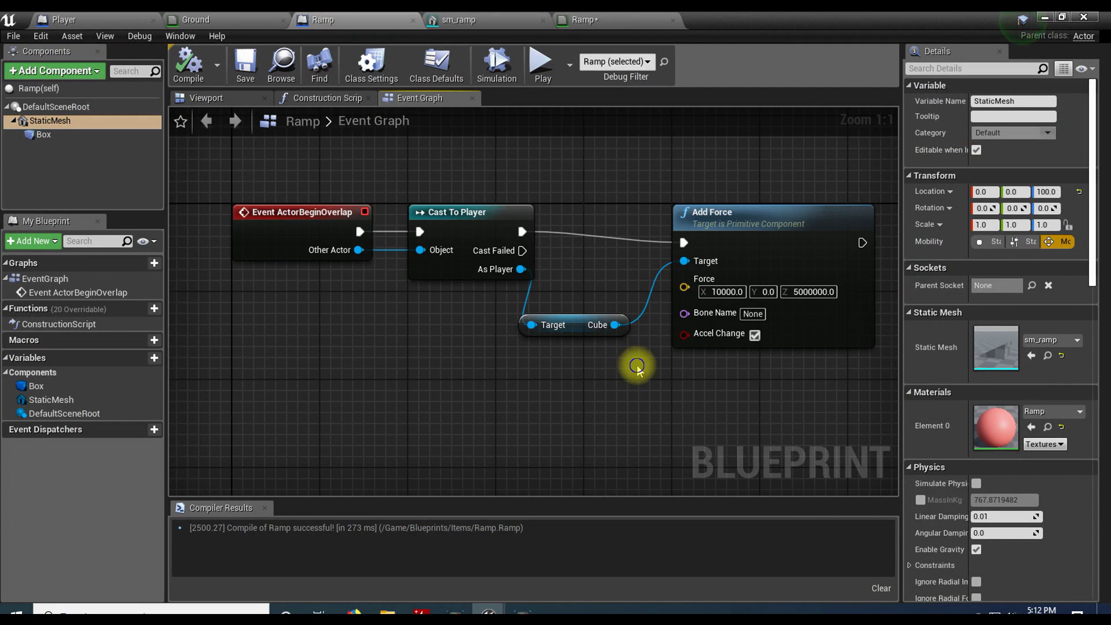
Split the Add Force node's Force pin into X, Y and Z inputs and move the node farther from the cast node.
right_click_drag(637, 368, 533, 374)
left_click(616, 219)
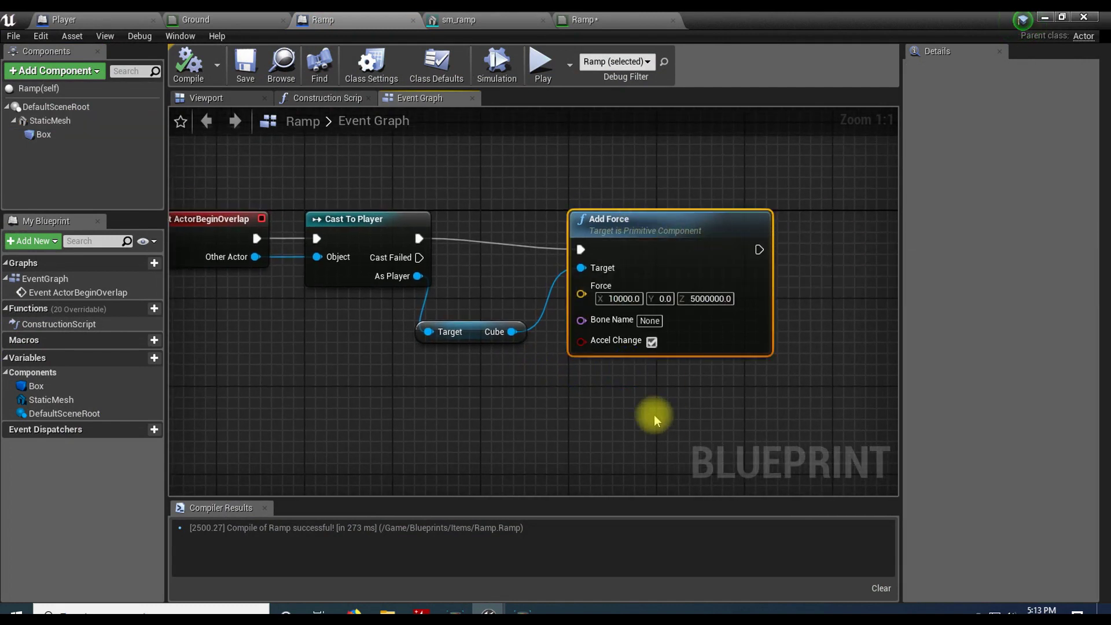
right_click_drag(578, 414, 630, 400)
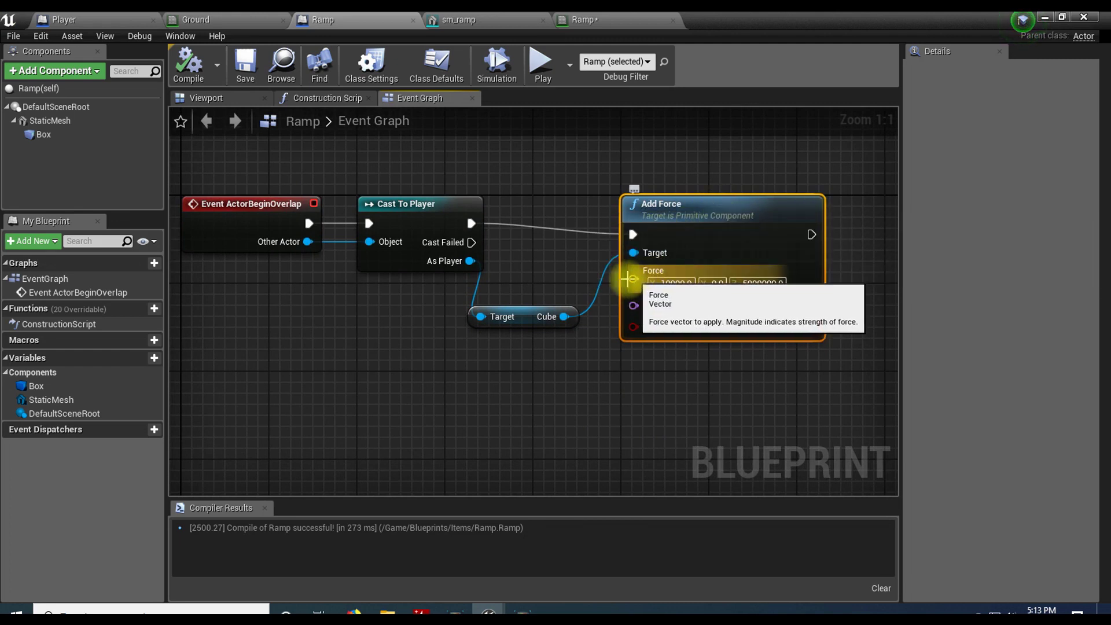
right_click(632, 278)
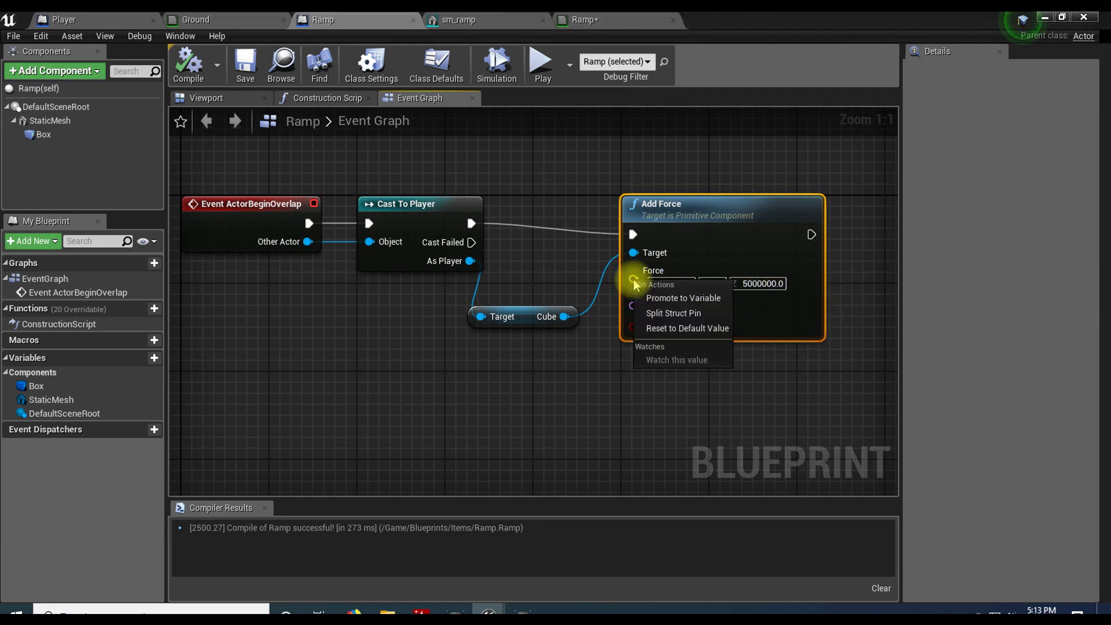
left_click(653, 314)
left_click_drag(673, 209, 762, 203)
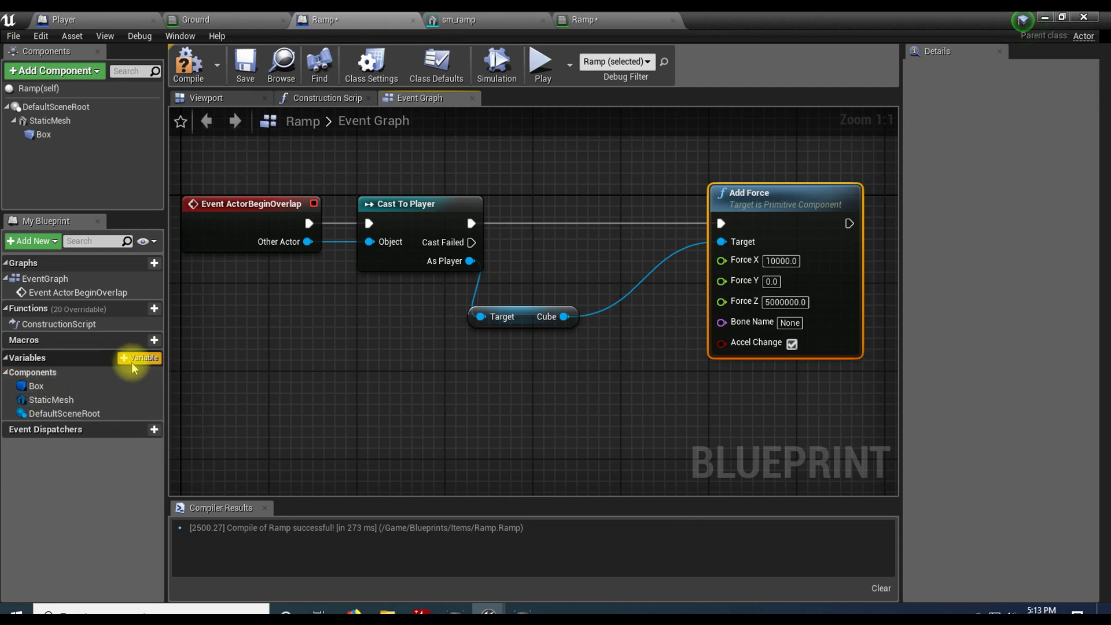
Create a Float variable named Force X and connect it to the Add Force node's Force X input.
left_click(131, 362)
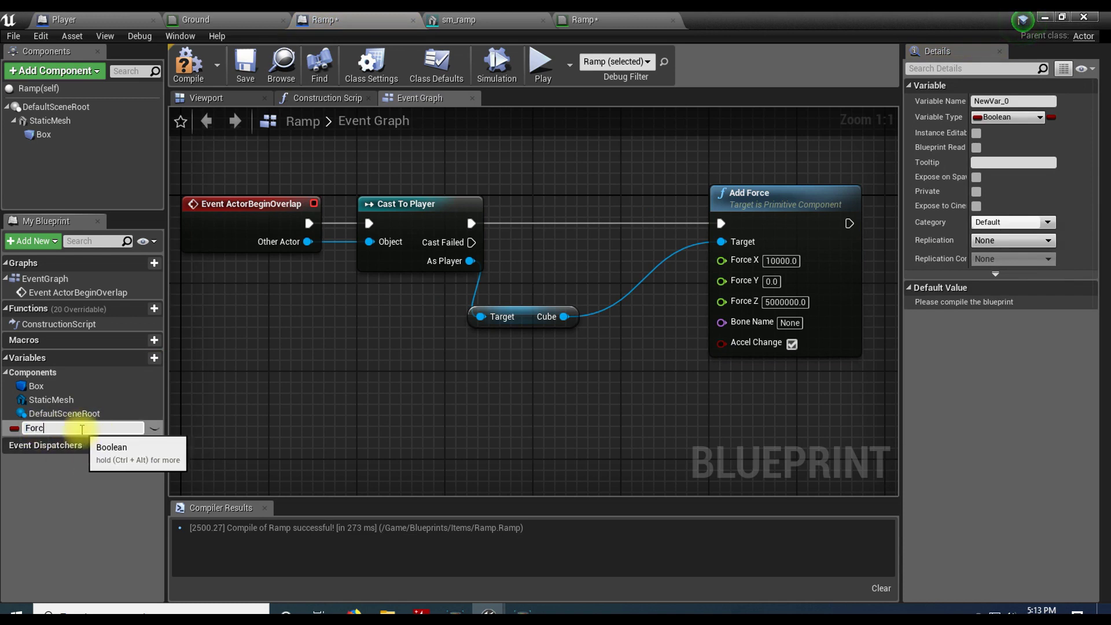
key("Return")
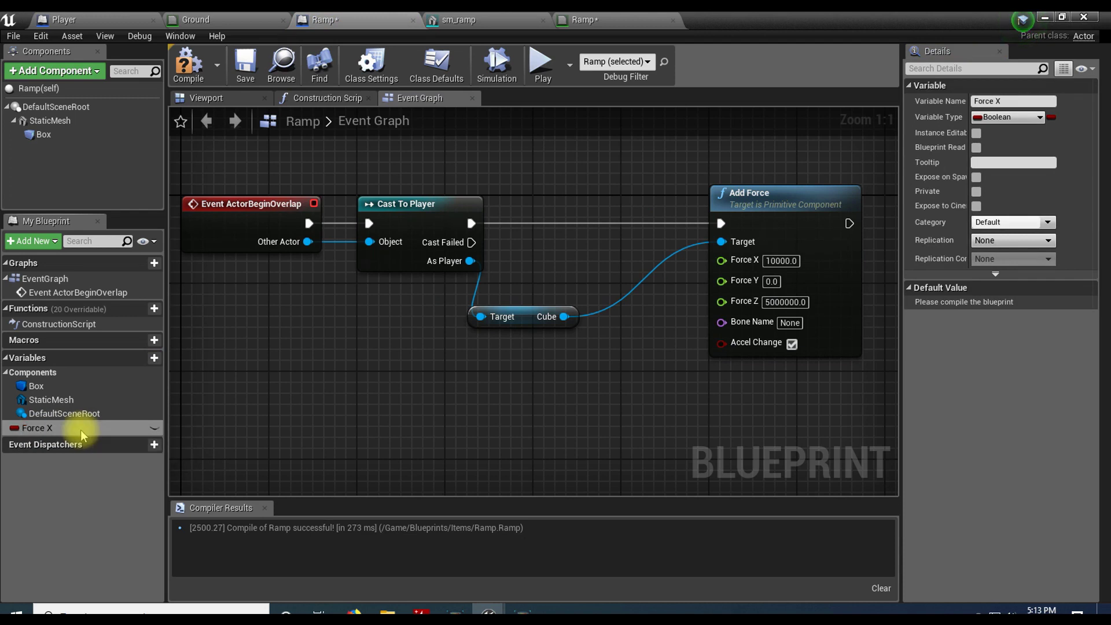
left_click(15, 429)
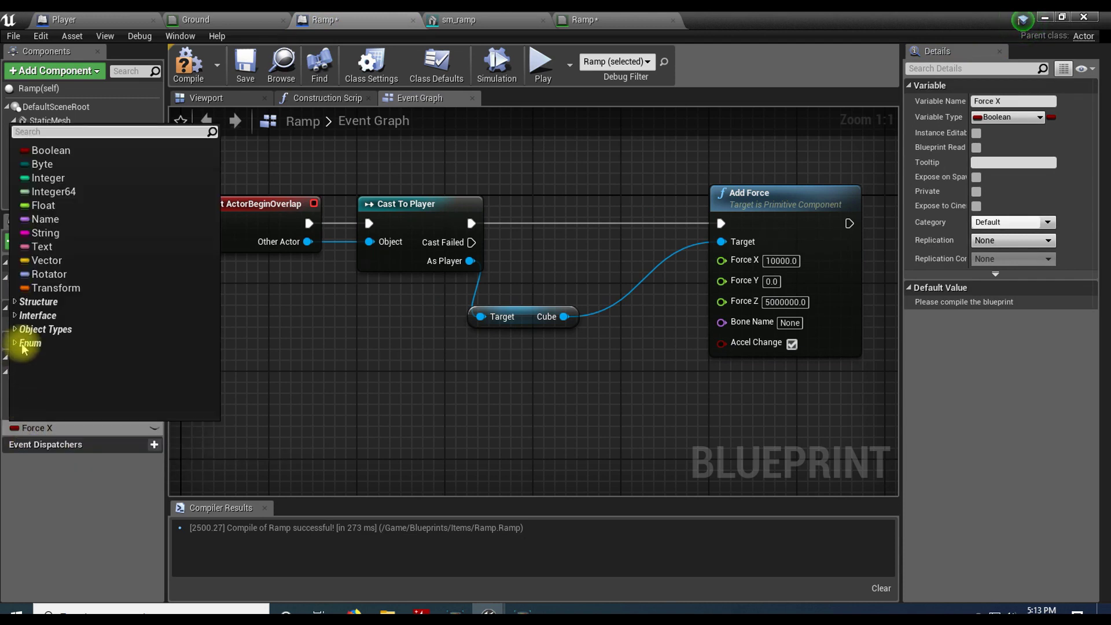
left_click(29, 205)
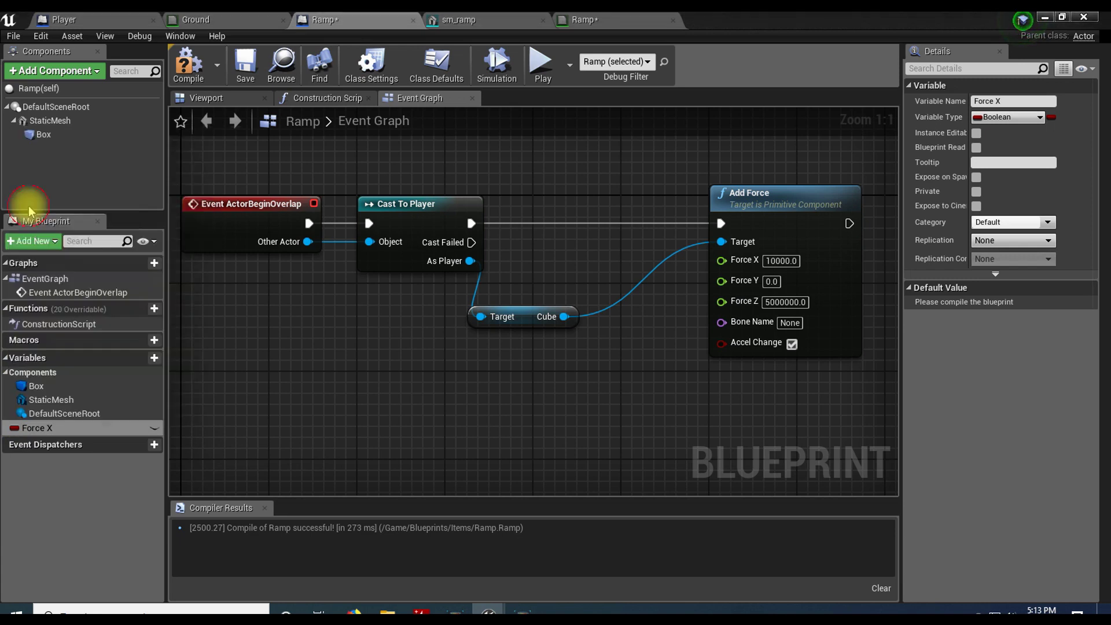
left_click_drag(34, 428, 717, 260)
left_click_drag(598, 254, 599, 261)
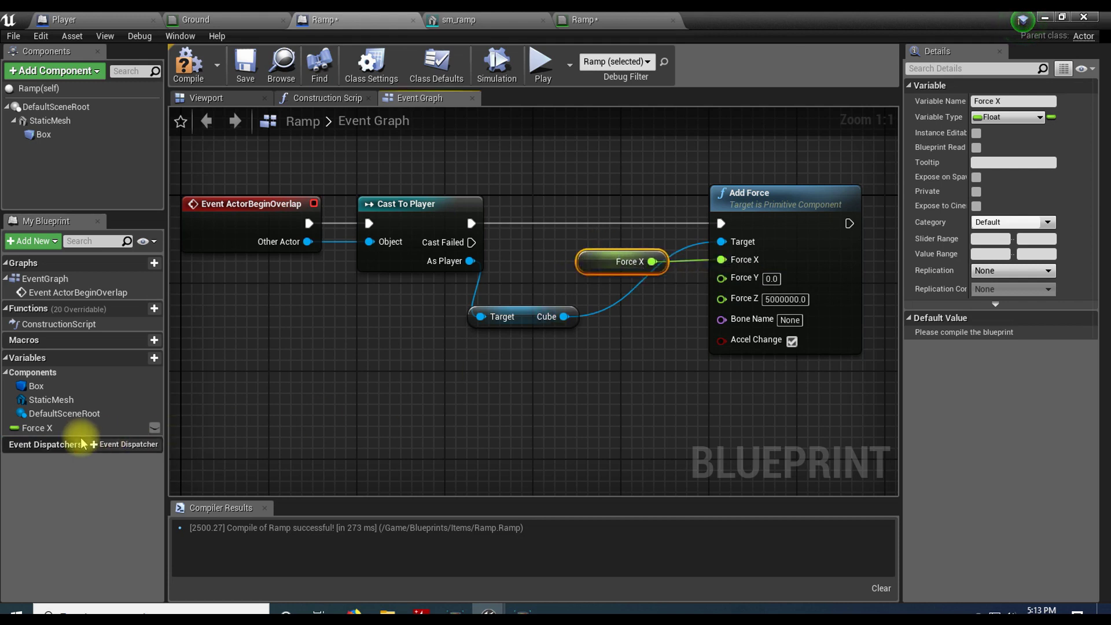
Add two more Float variables named Force Y and Force Z.
left_click(65, 429)
left_click(154, 357)
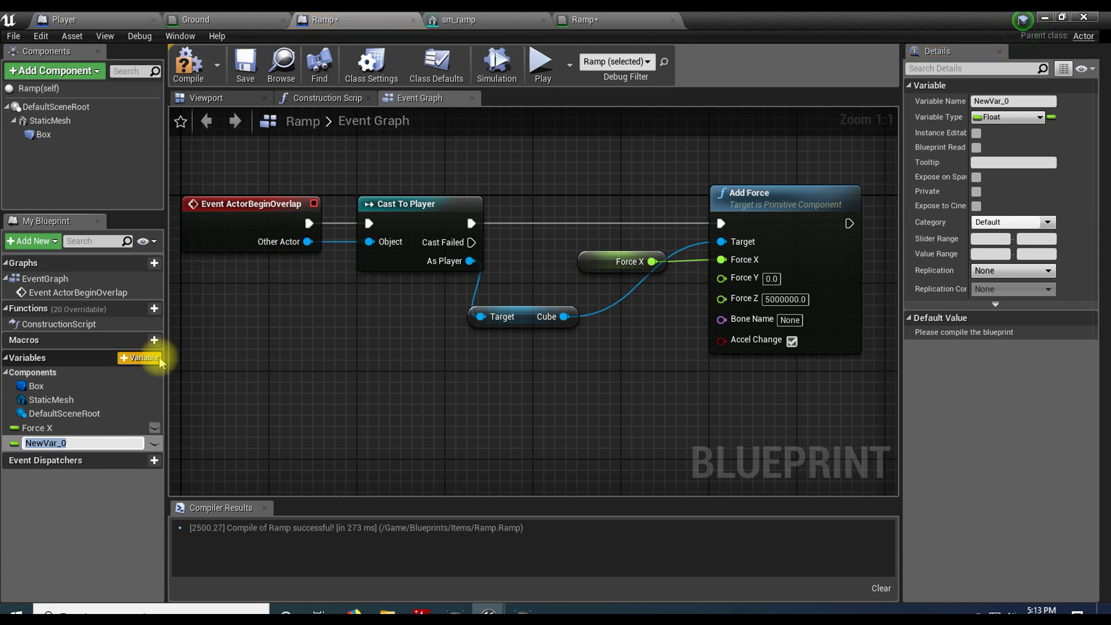
type("Force Y")
key("Return")
left_click(158, 357)
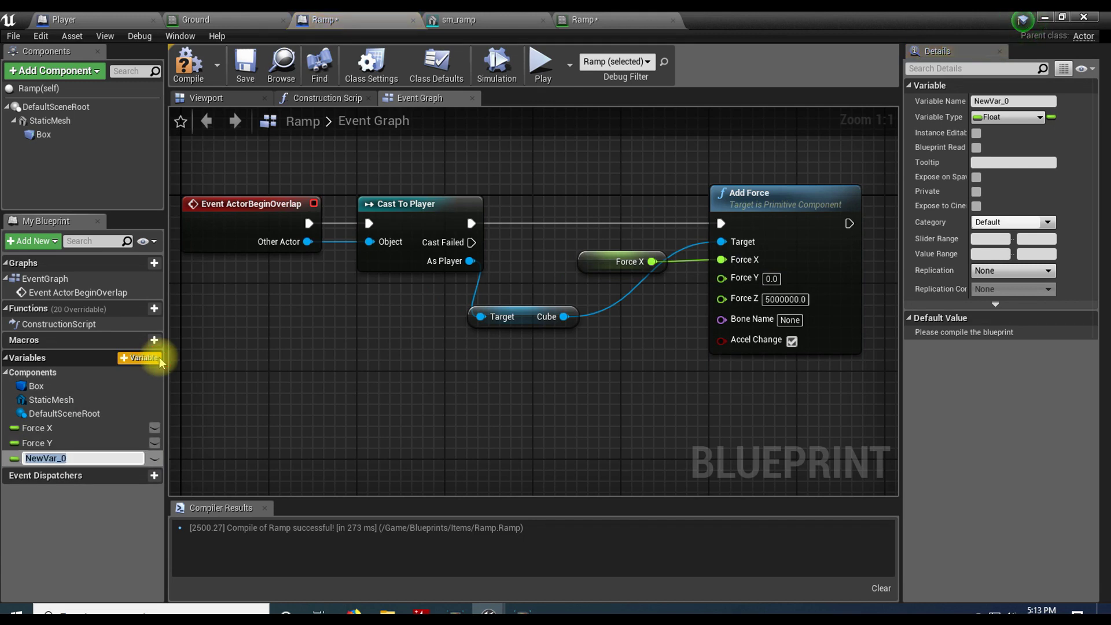
type("Force Z")
key("Return")
Connect Force Y and Force Z to the matching Add Force inputs and arrange the variable nodes neatly beside Add Force.
left_click_drag(34, 443, 720, 281)
left_click_drag(600, 271, 596, 301)
left_click_drag(44, 457, 722, 296)
left_click_drag(590, 283, 588, 327)
left_click_drag(656, 256, 751, 339)
left_click_drag(789, 200, 845, 198)
left_click(726, 363)
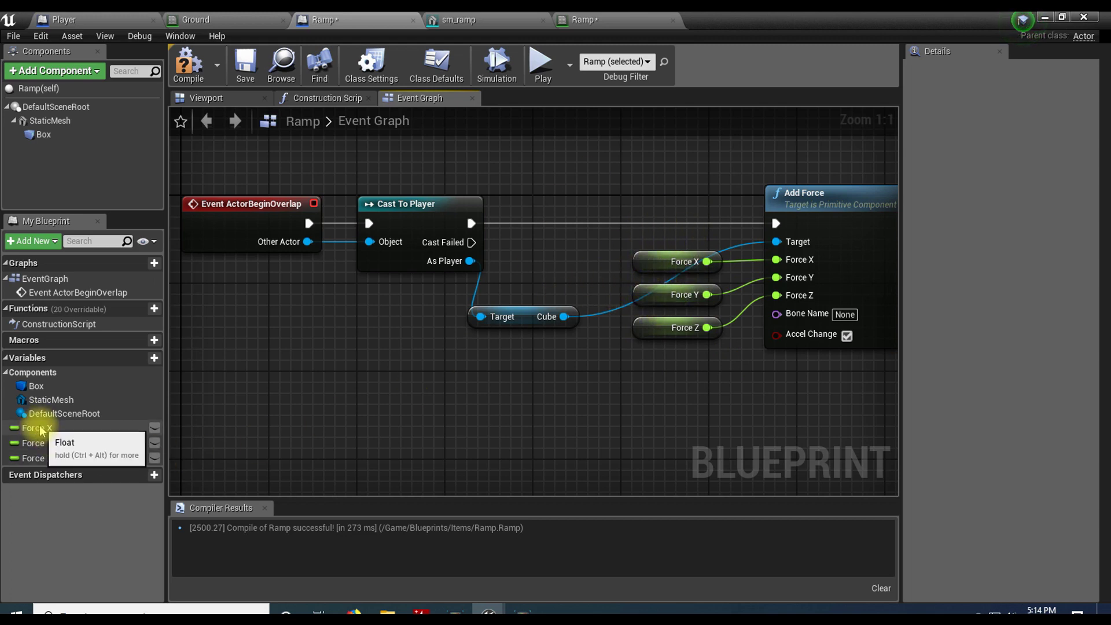
Make Force X, Force Y and Force Z instance editable, and compile and save the Ramp blueprint.
left_click(154, 426)
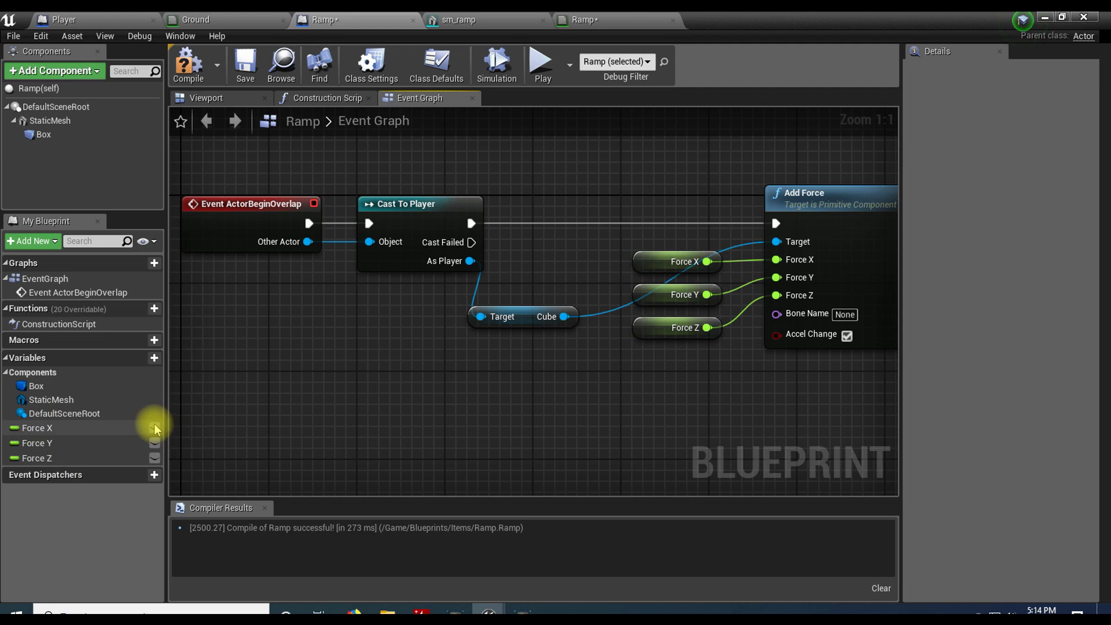
left_click(154, 443)
left_click(155, 458)
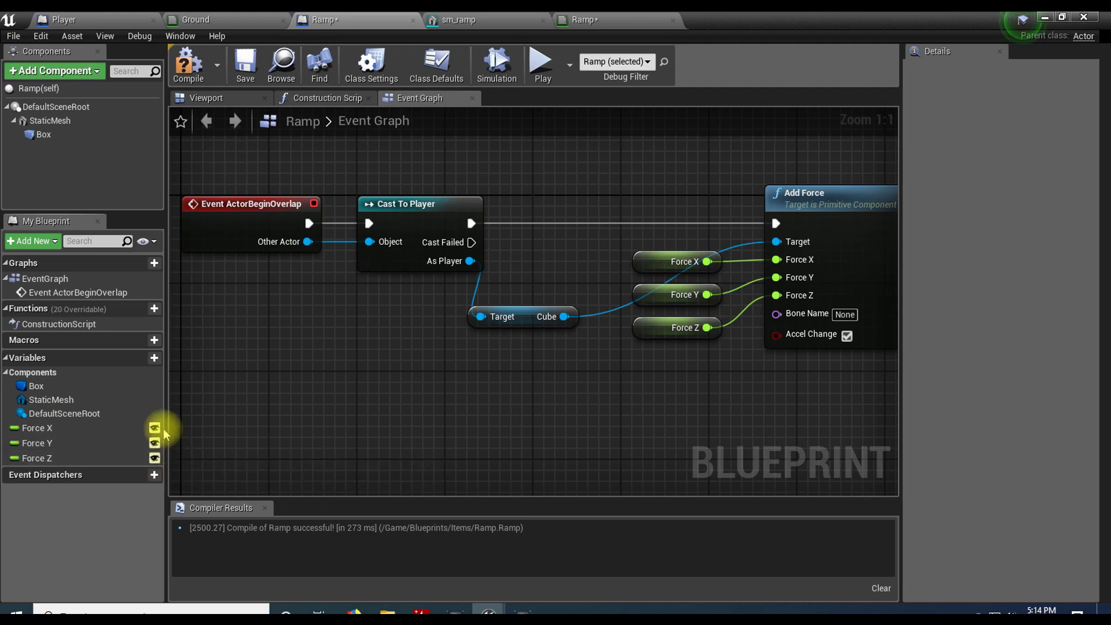
left_click(188, 64)
left_click(245, 63)
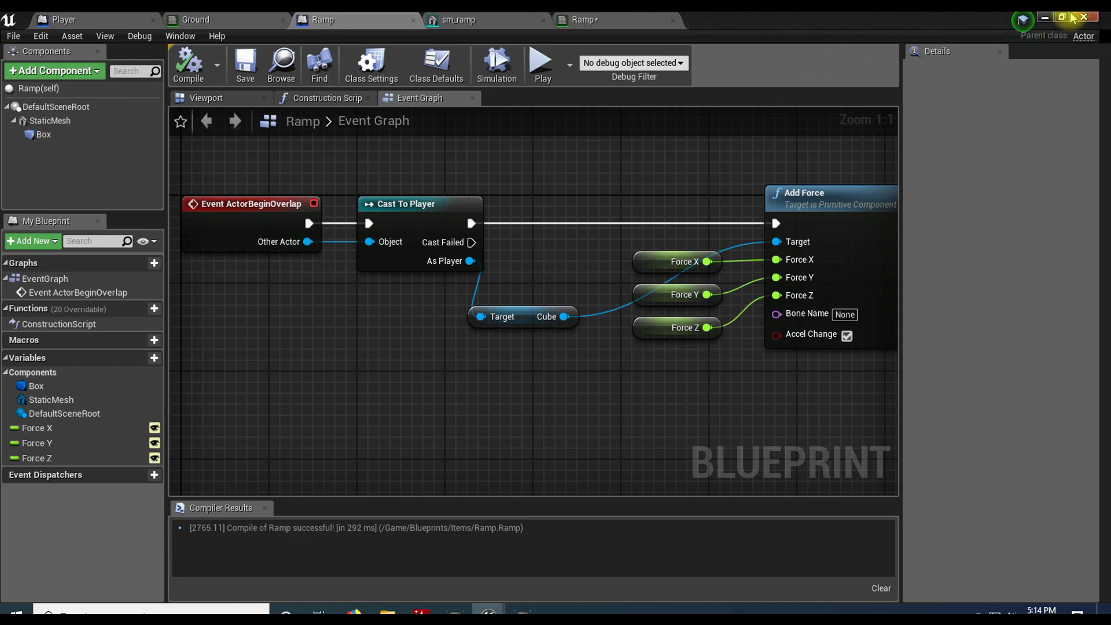
Return to the level and set the placed ramp's Force X to 10000 and Force Z to 50000.
left_click(1058, 19)
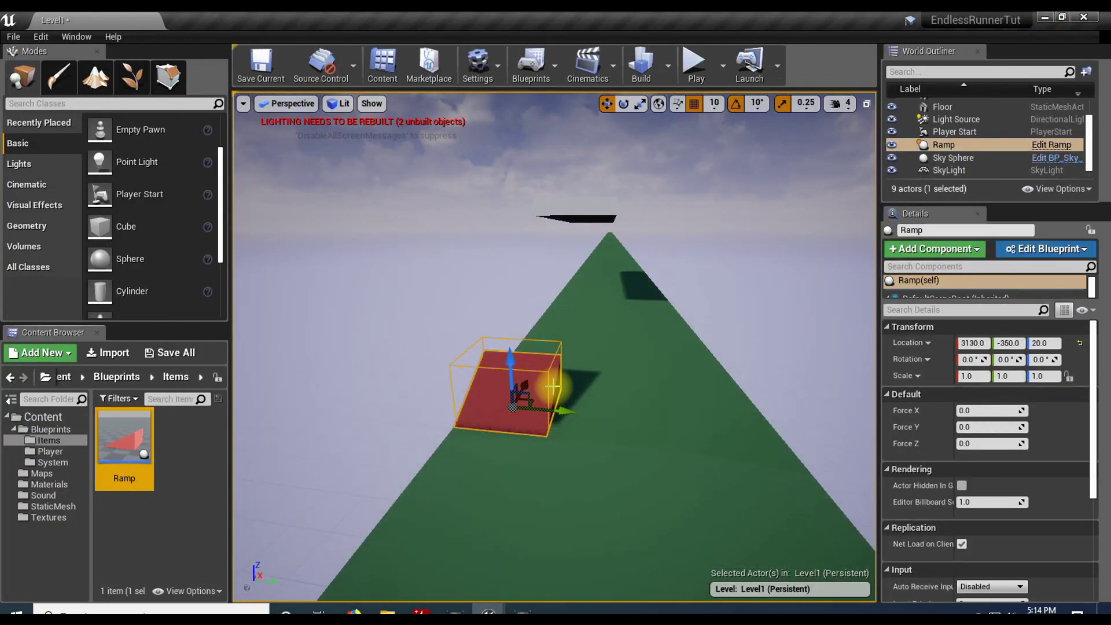
left_click(555, 382)
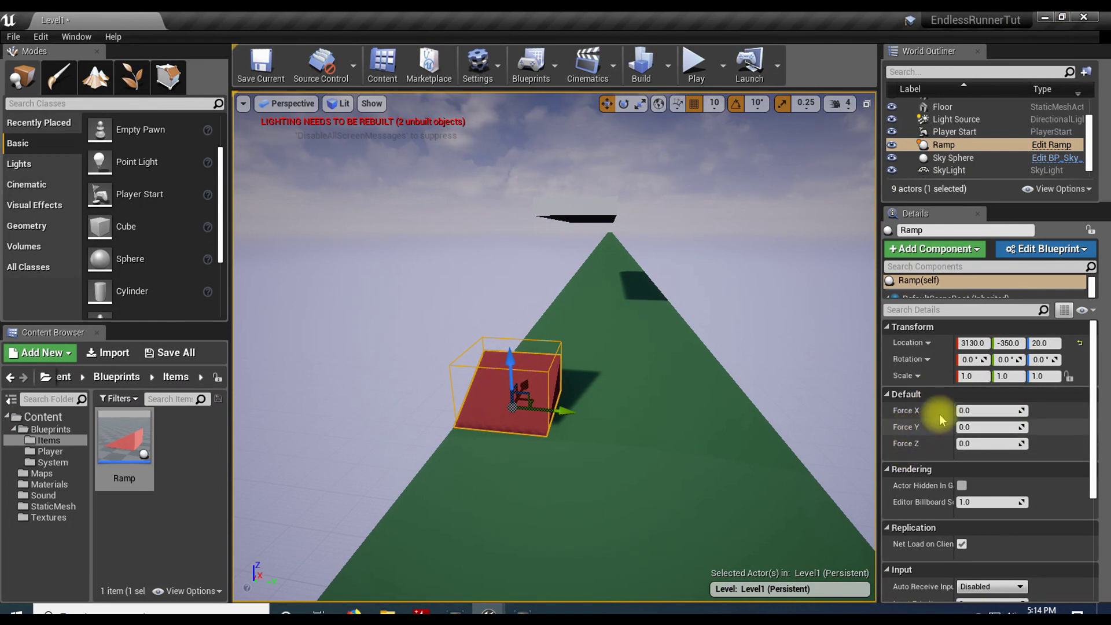
left_click_drag(639, 442, 642, 491)
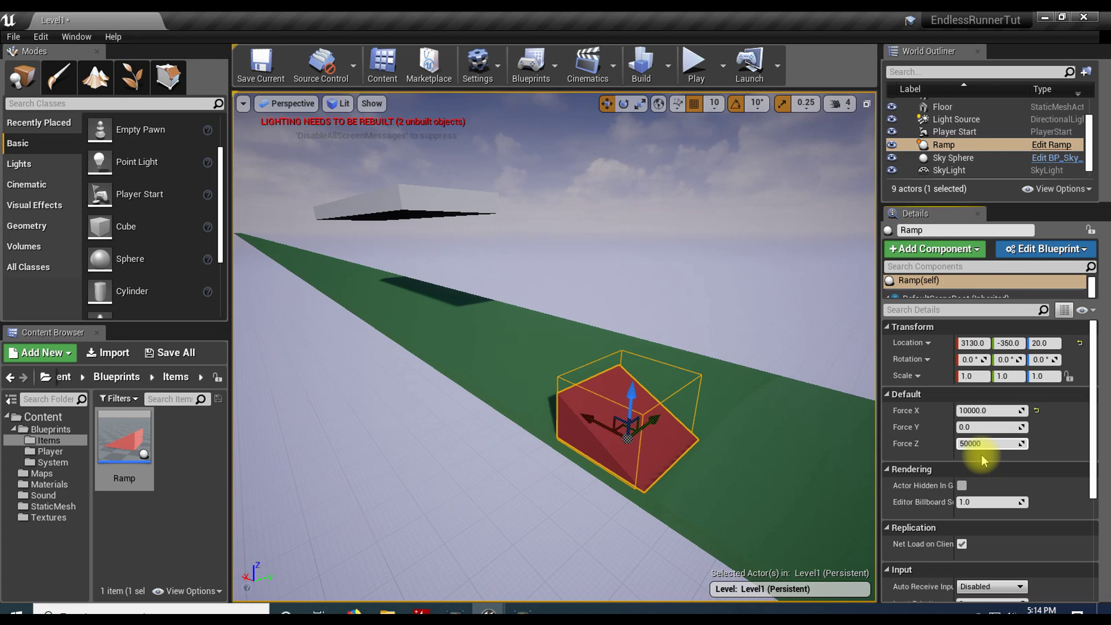
Play the level to test the cube's launch off the ramp, and stop the play session.
left_click(688, 72)
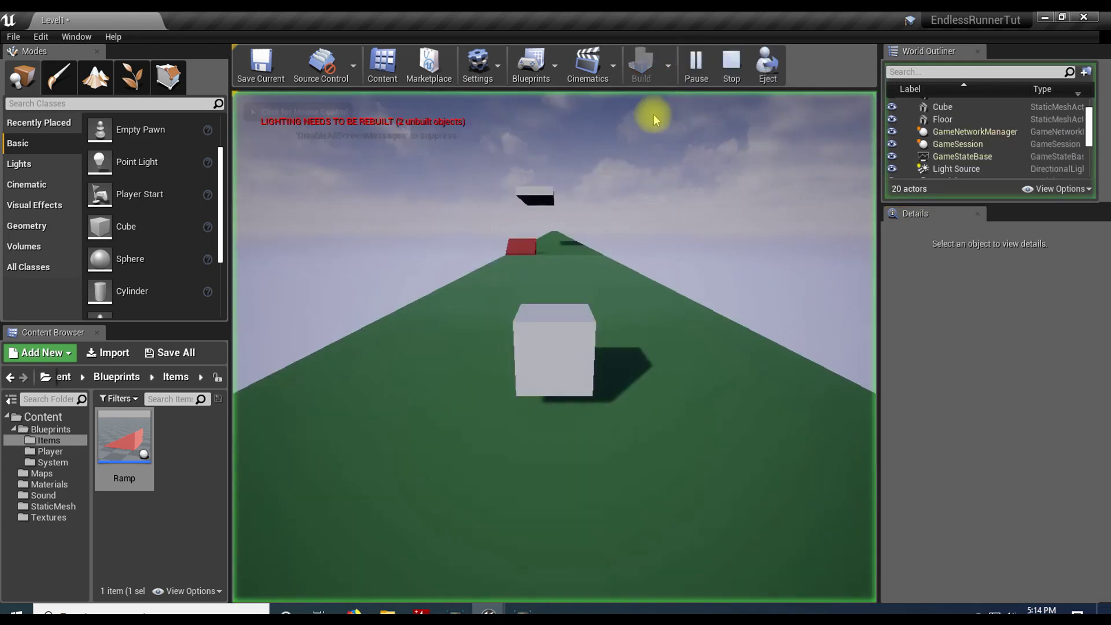
key("a")
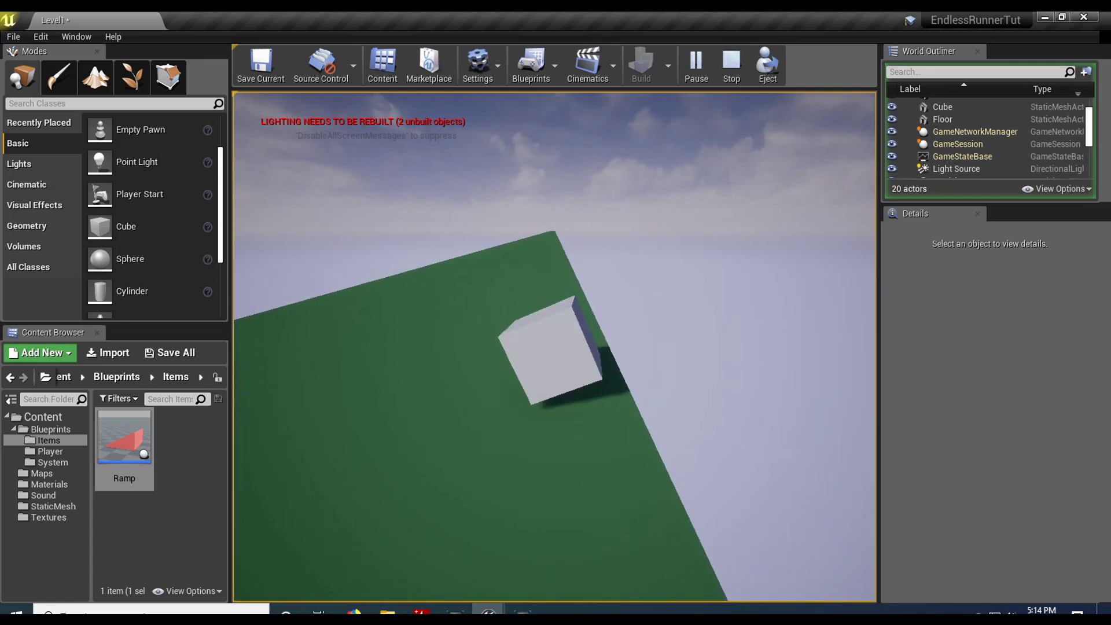
key("Escape")
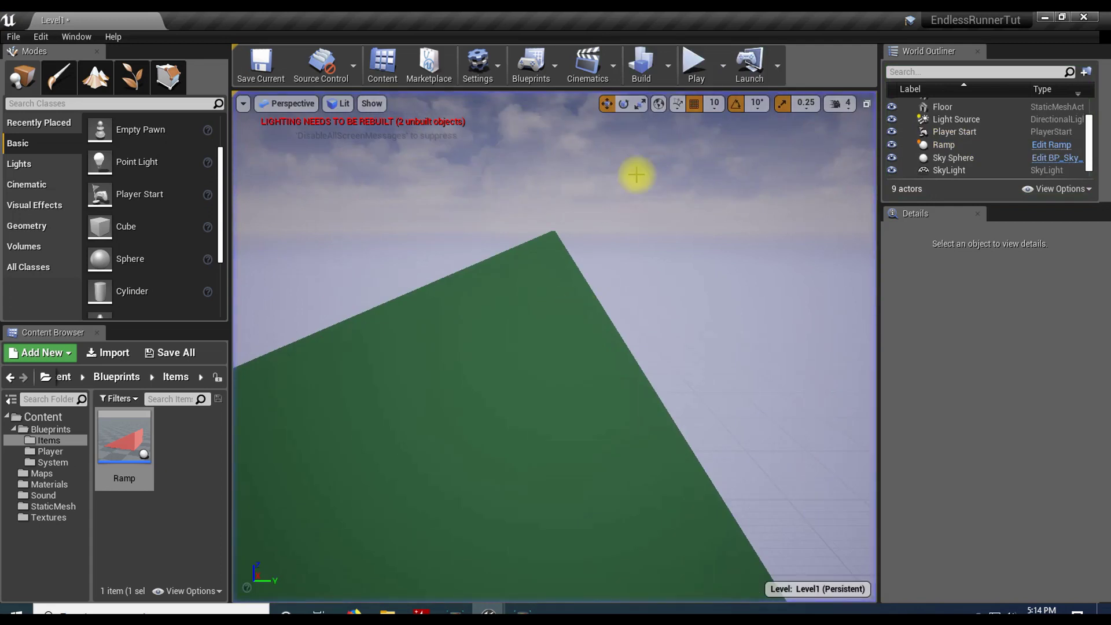
left_click(696, 58)
key("Escape")
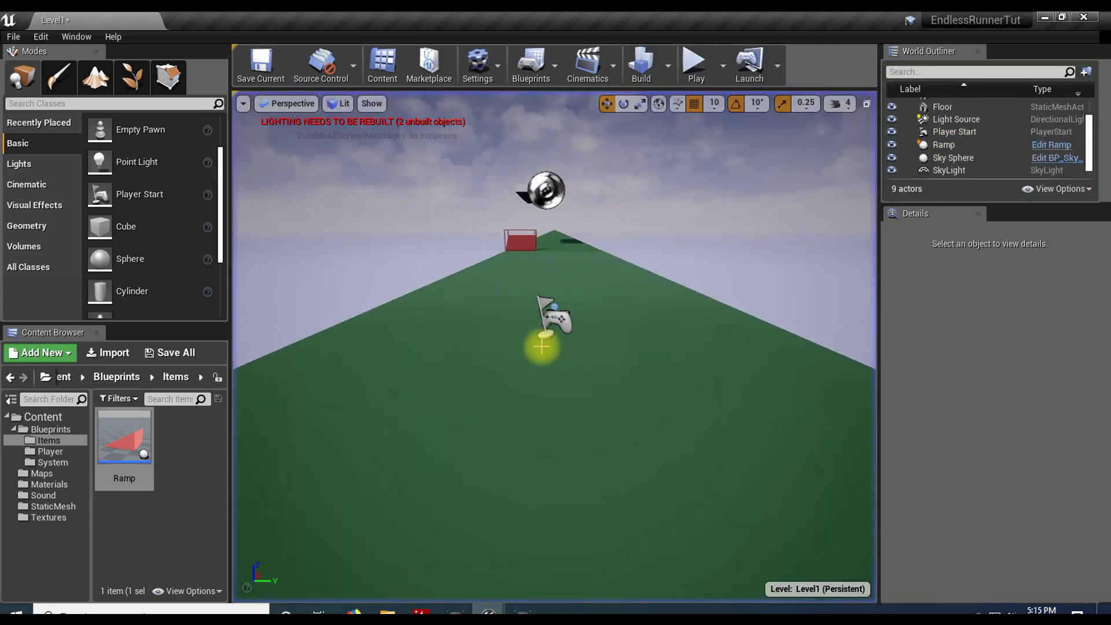
Set the placed ramp's Force Z to 500000 and play the level to test the cube's launch.
left_click(521, 240)
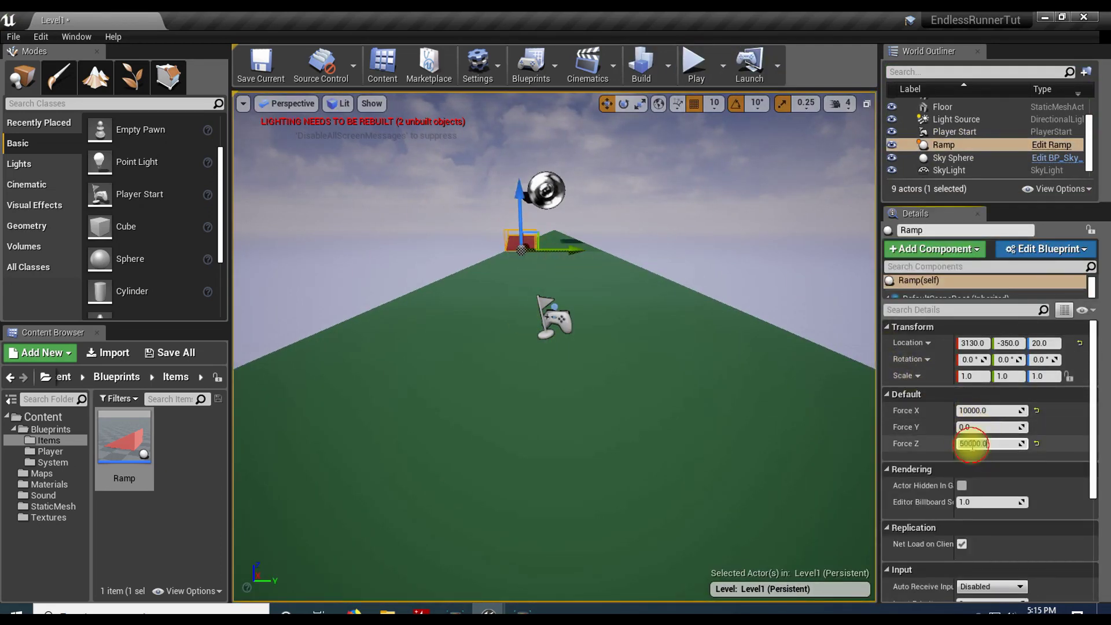
left_click(973, 443)
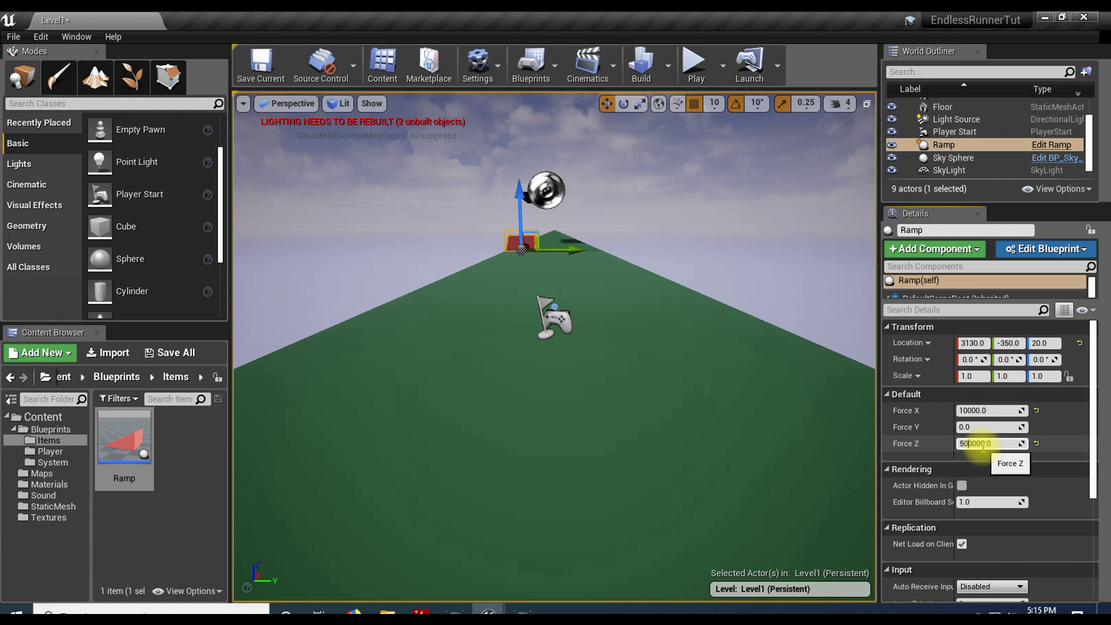
left_click(694, 62)
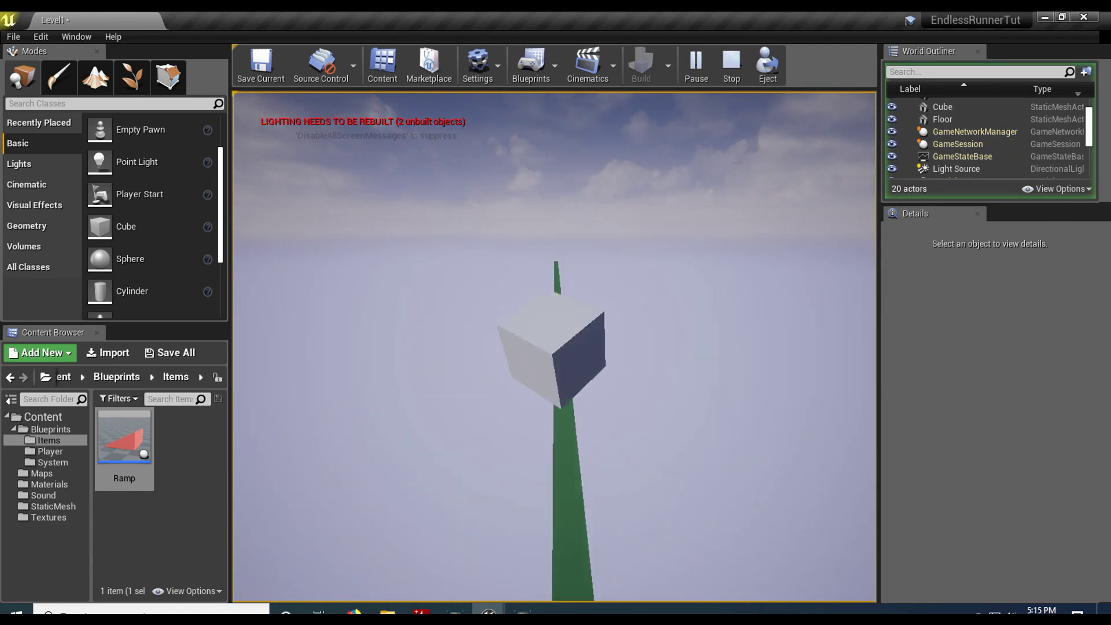
key("Escape")
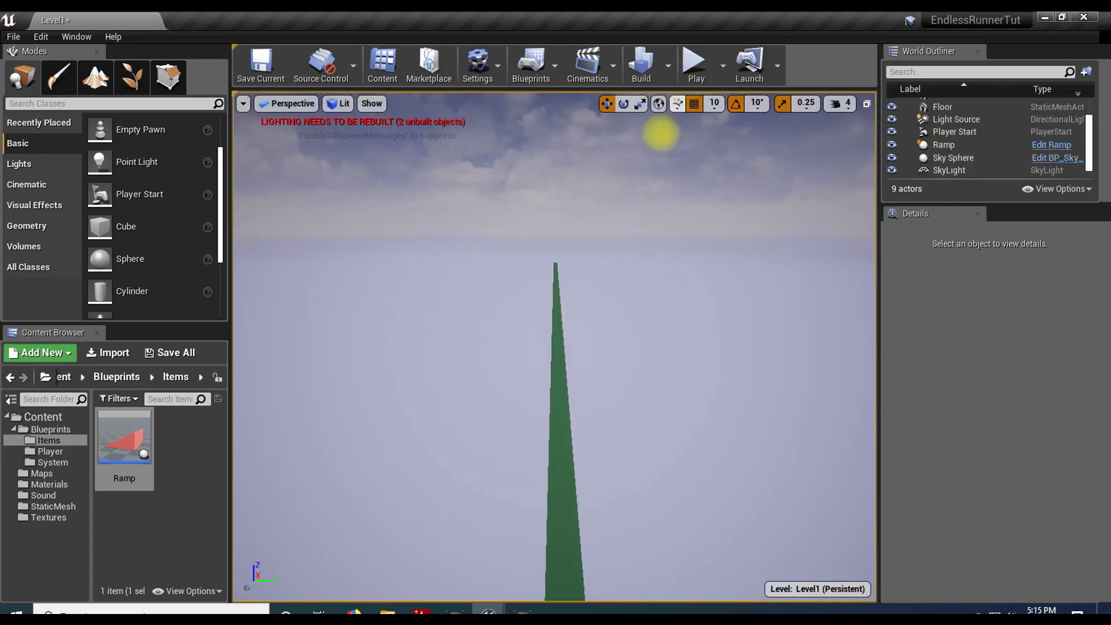
left_click(721, 60)
left_click(697, 62)
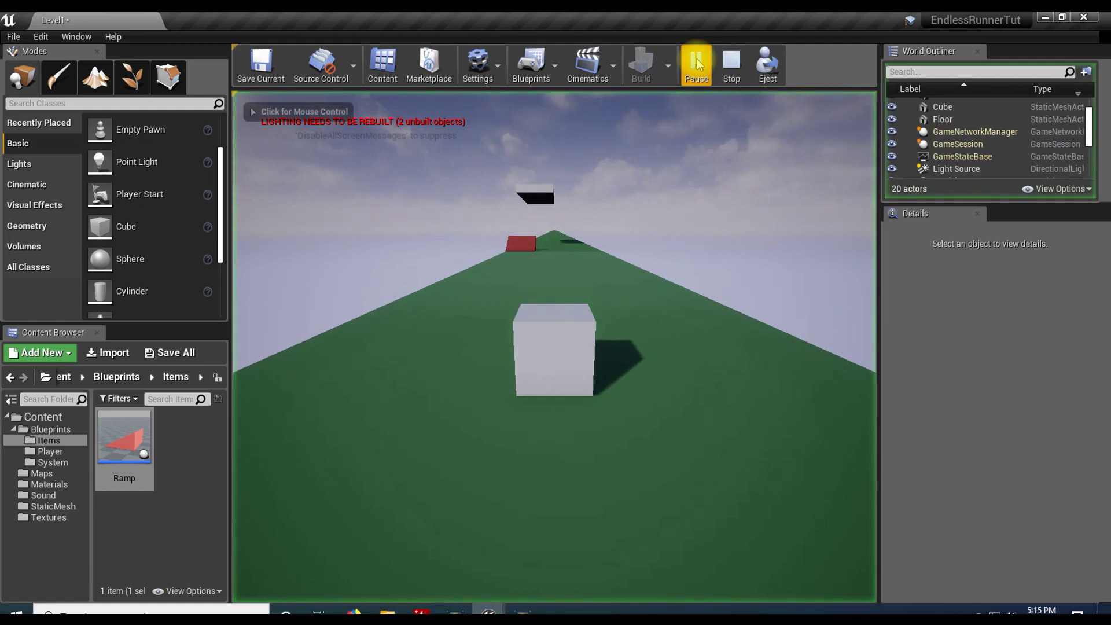
left_click(746, 61)
Set the ramp's Force Z to 100000, test the launch in a play session and end it.
left_click(529, 240)
left_click(524, 242)
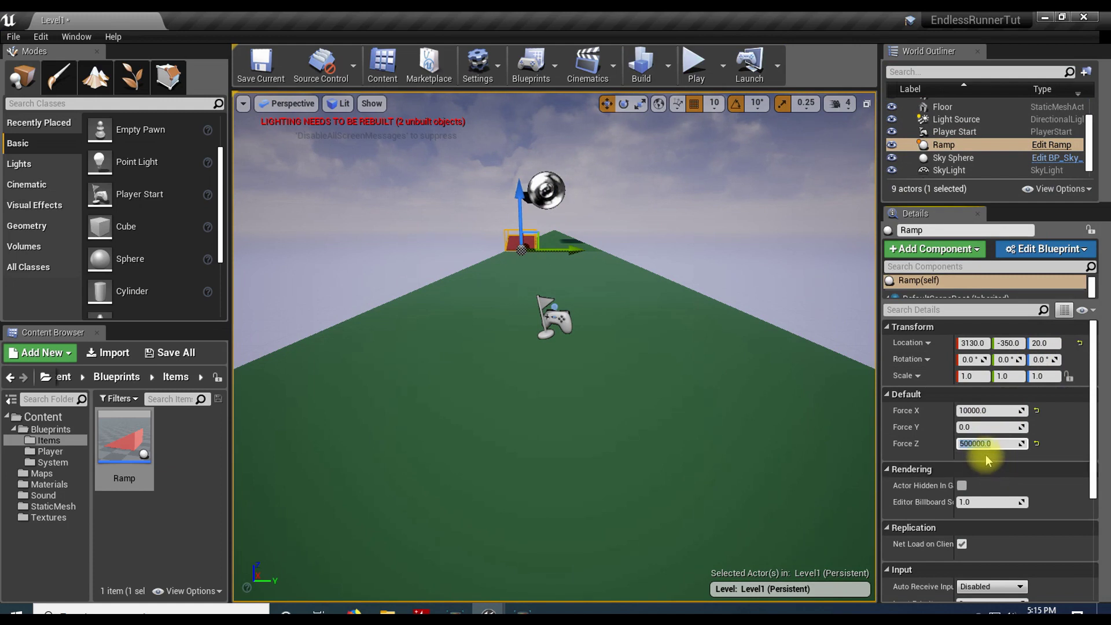
left_click_drag(974, 444, 943, 443)
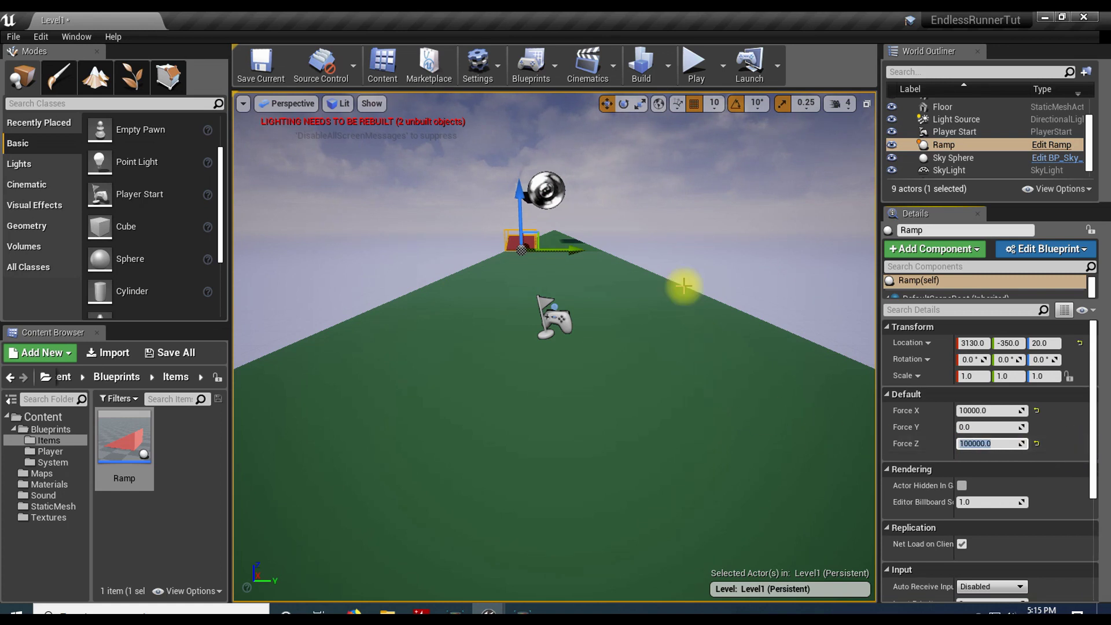
left_click(696, 63)
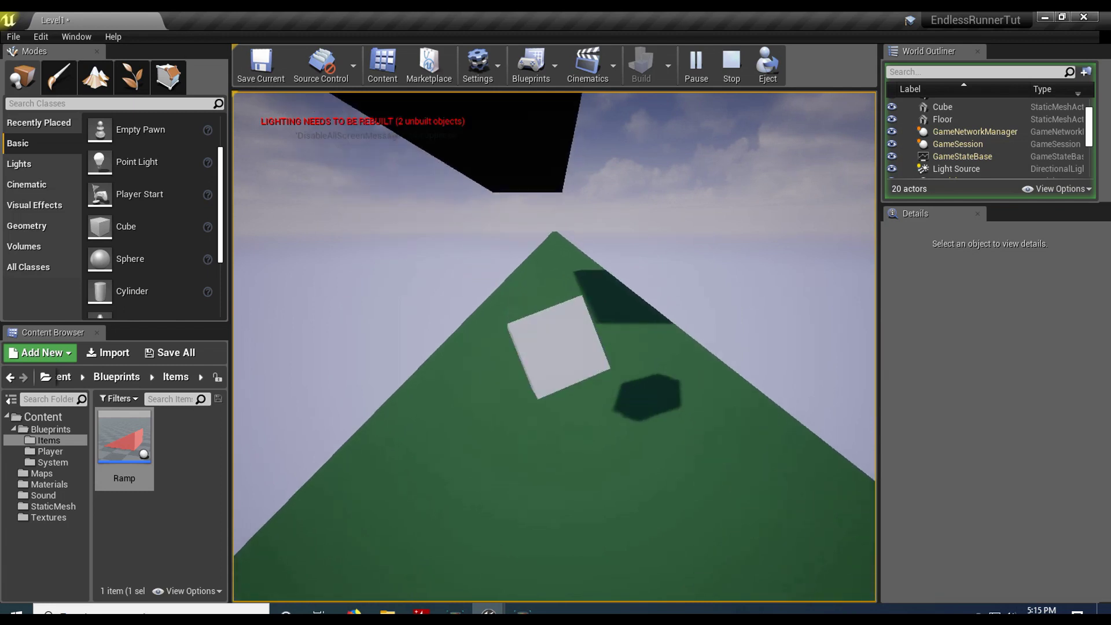
key("Escape")
Raise the ramp's Force Z to 1500000 and play the level, steering the cube onto the ramp.
left_click_drag(451, 439, 394, 486)
left_click(451, 348)
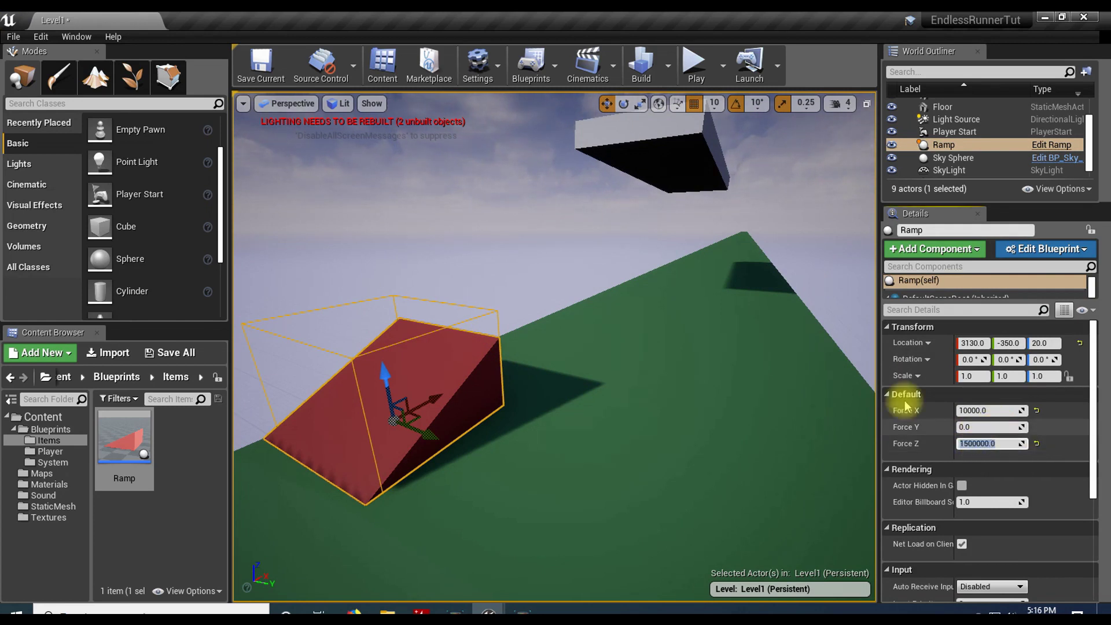
left_click(707, 80)
left_click(578, 318)
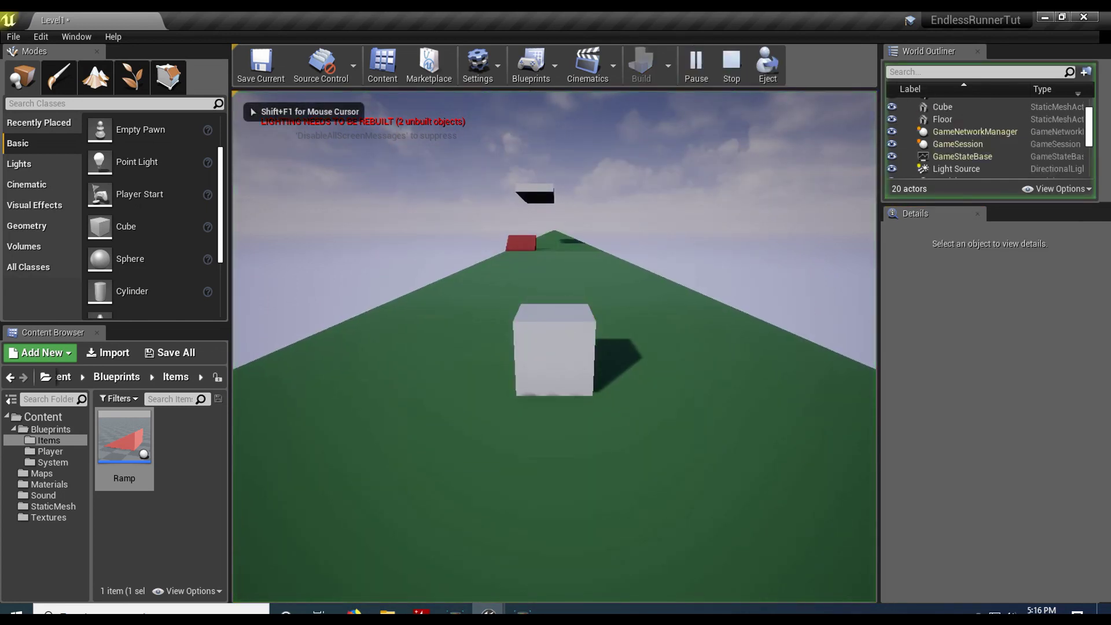
key("a")
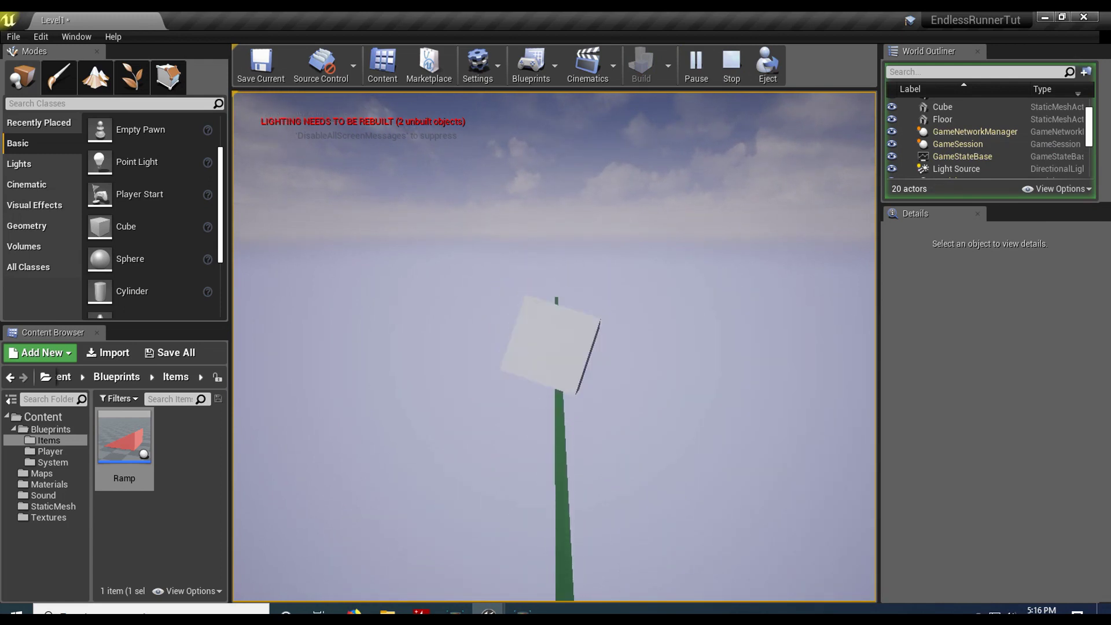
key("Escape")
left_click(696, 79)
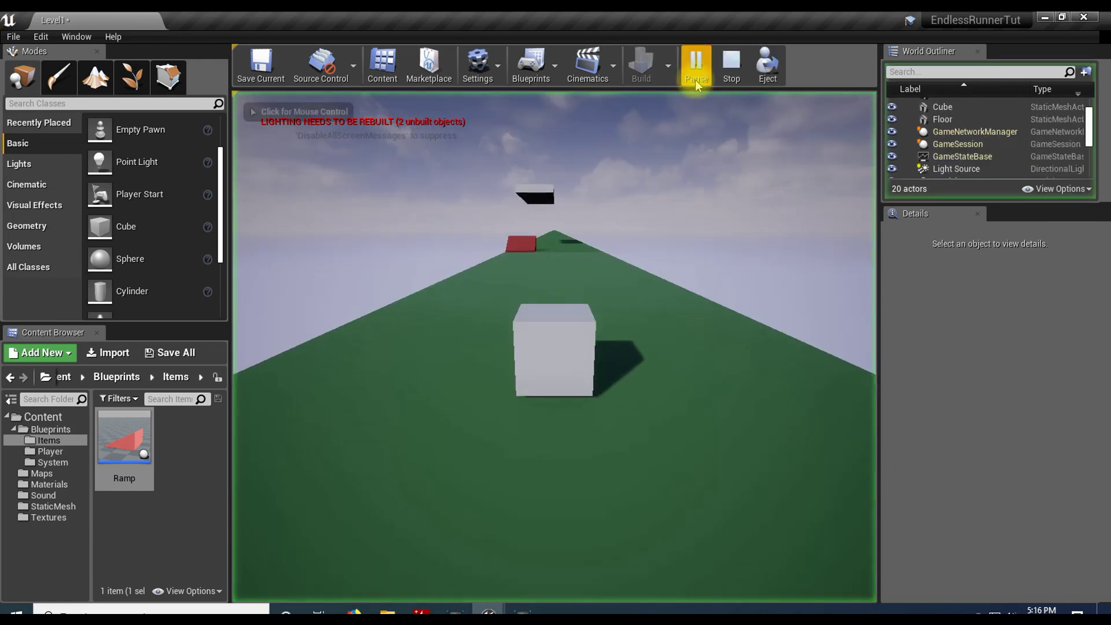
key("Escape")
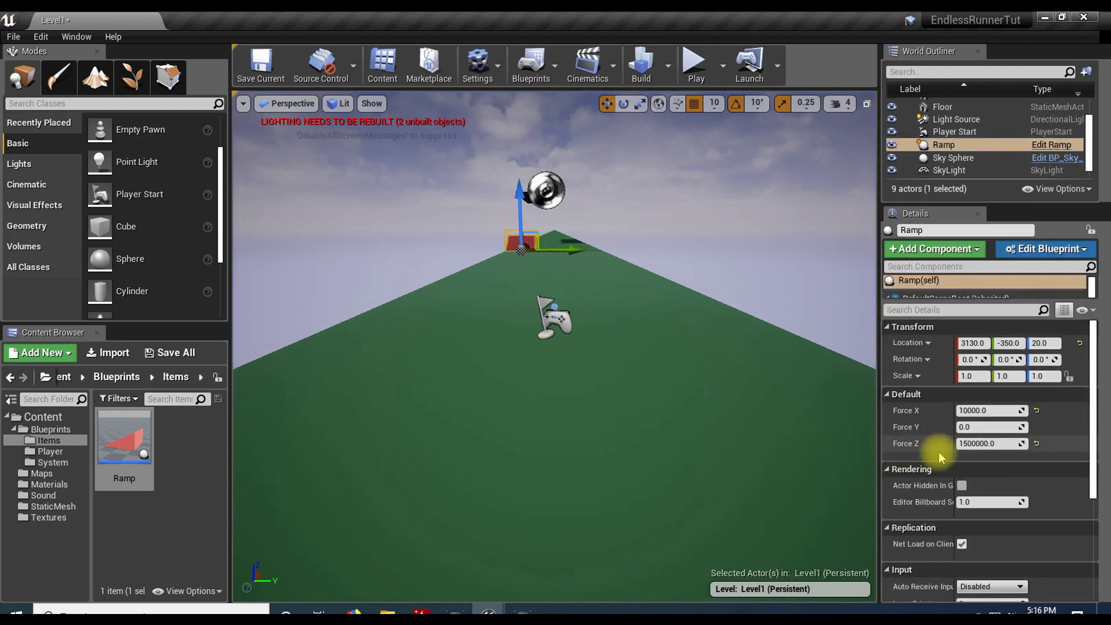
Set the ramp's Force Z to 150000 and test the launch by steering the cube onto the ramp.
left_click(973, 443)
left_click(981, 445)
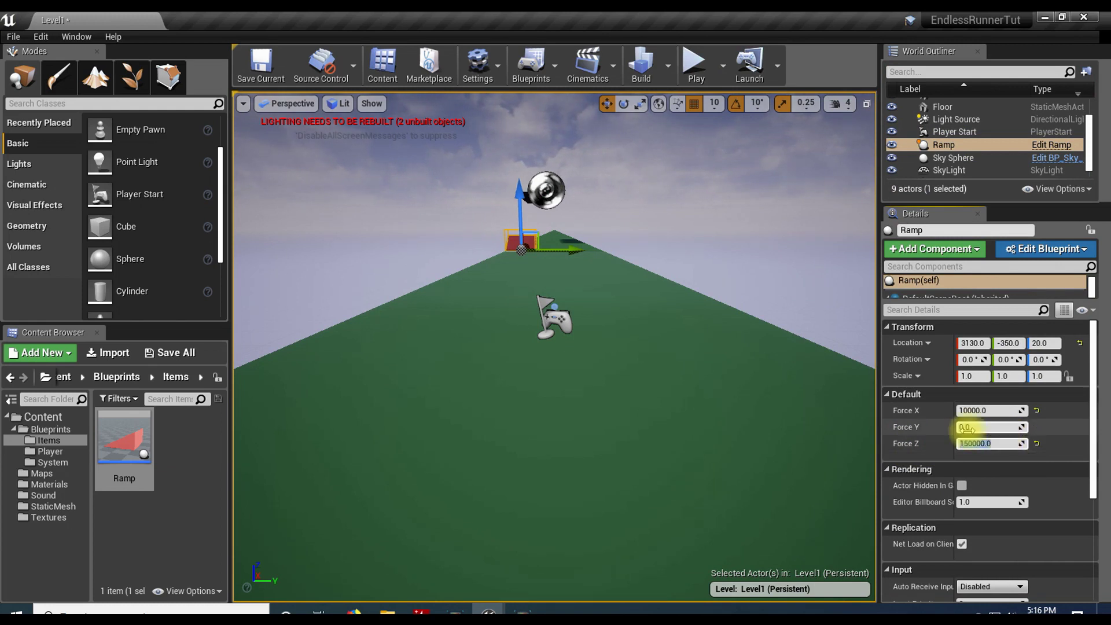
left_click(694, 62)
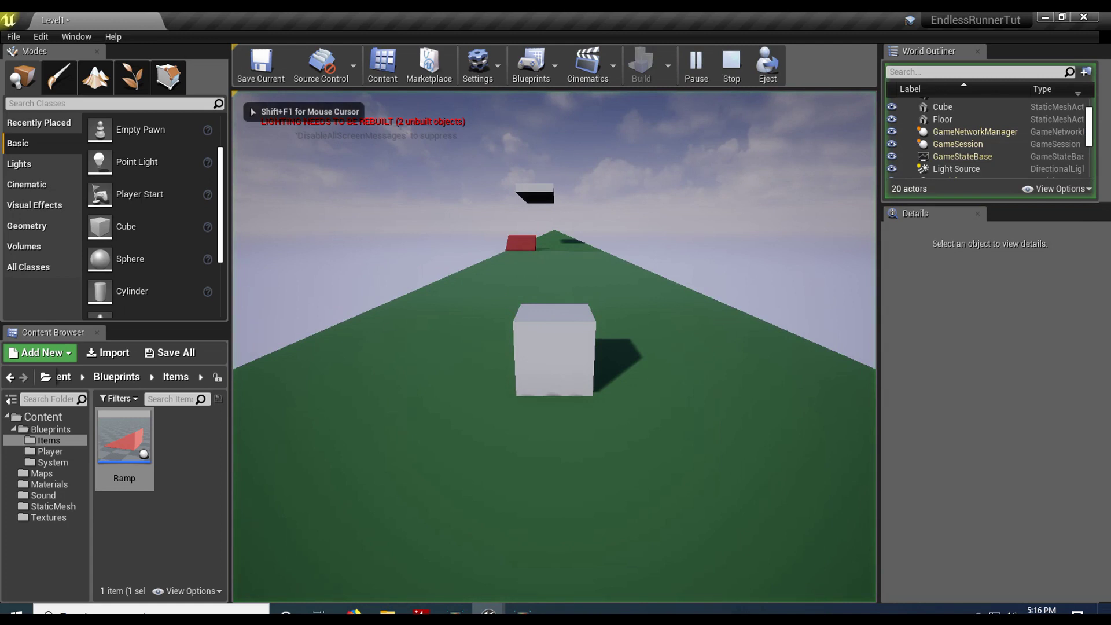
key("a")
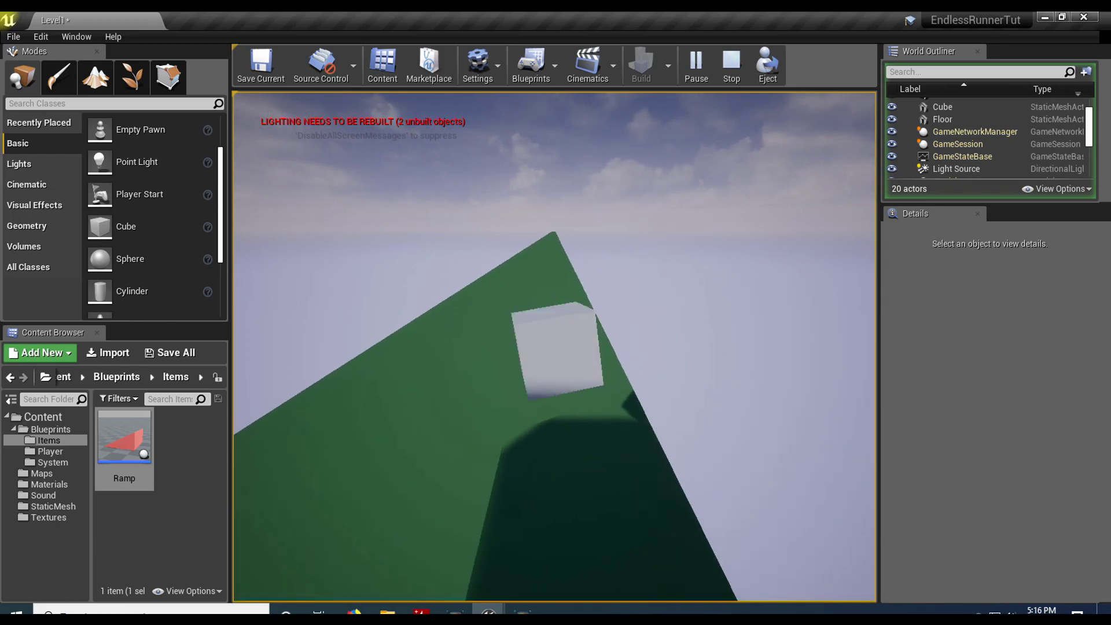
key("Escape")
Move the raised cube platform farther along the track to an X location of 7310 and save the level.
left_click_drag(526, 299, 555, 358)
mouse_move(526, 285)
right_mouse_down()
mouse_move(512, 307)
mouse_move(526, 286)
right_mouse_up()
mouse_move(508, 405)
left_mouse_down()
mouse_move(508, 370)
mouse_move(508, 434)
mouse_move(503, 407)
left_mouse_up()
left_click(535, 276)
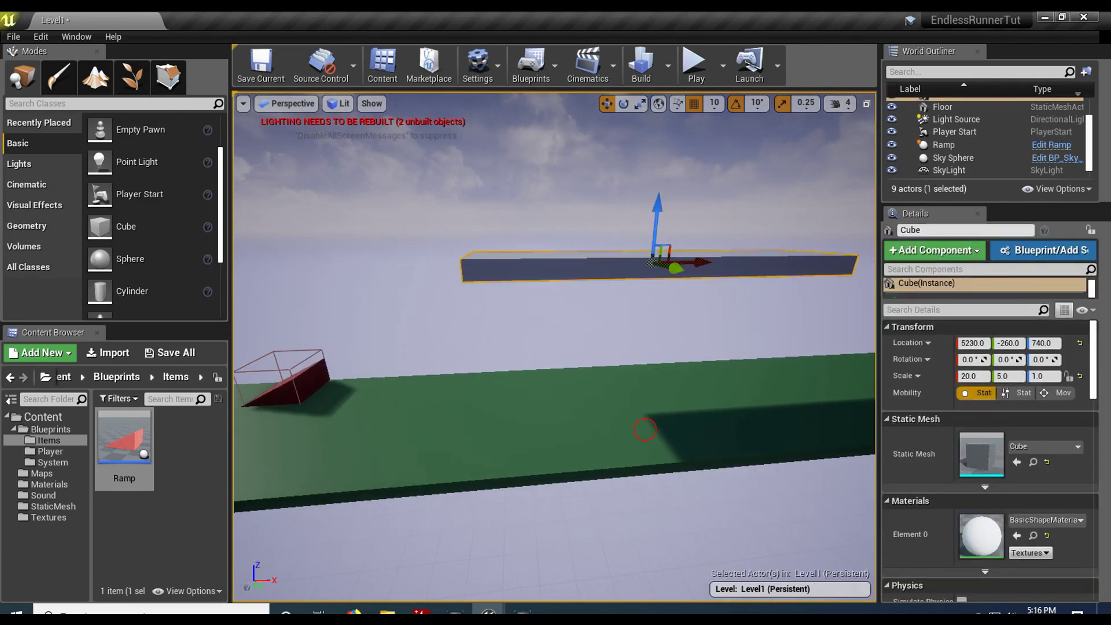
left_click(644, 429)
left_click(598, 271)
right_click_drag(597, 265, 605, 270)
left_click_drag(581, 247, 781, 219)
right_click_drag(674, 303, 743, 306)
left_click_drag(636, 312, 723, 376)
right_click_drag(741, 312, 533, 409)
key("ctrl+s")
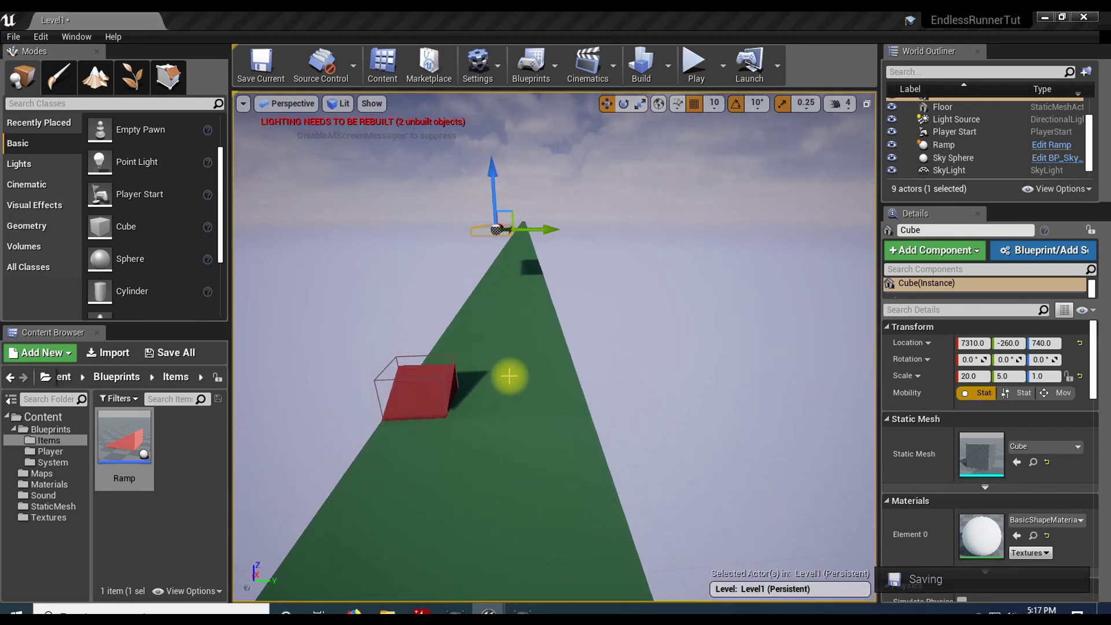
Delete the long green floor that runs beneath the ramp and the raised platform.
left_click_drag(522, 362, 547, 350)
right_click_drag(701, 296, 602, 265)
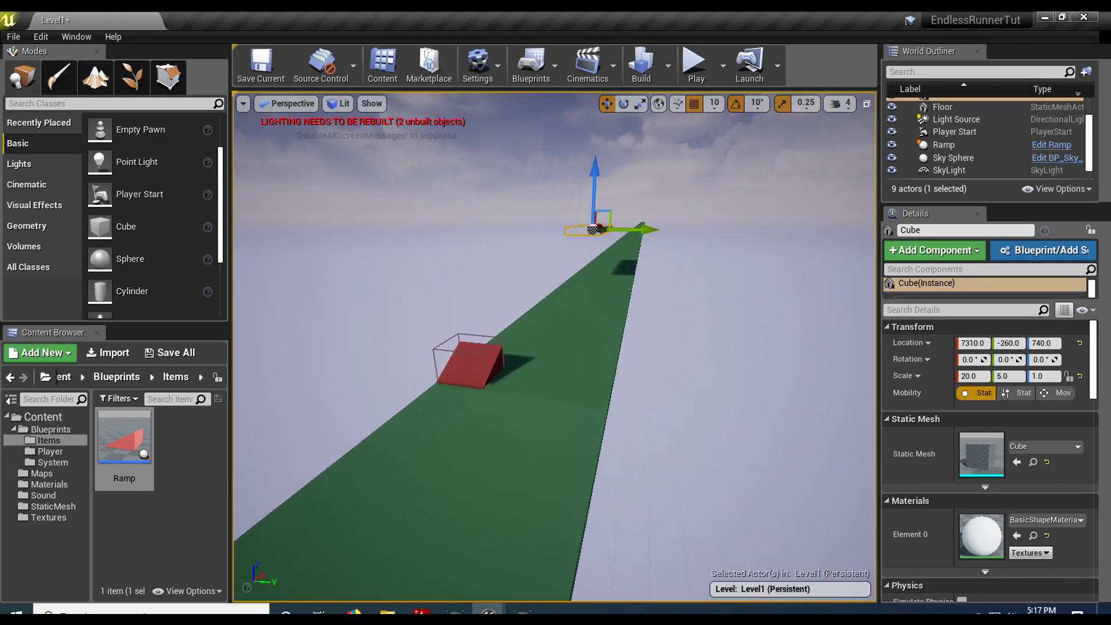
right_click_drag(557, 360, 596, 362)
left_click(783, 250)
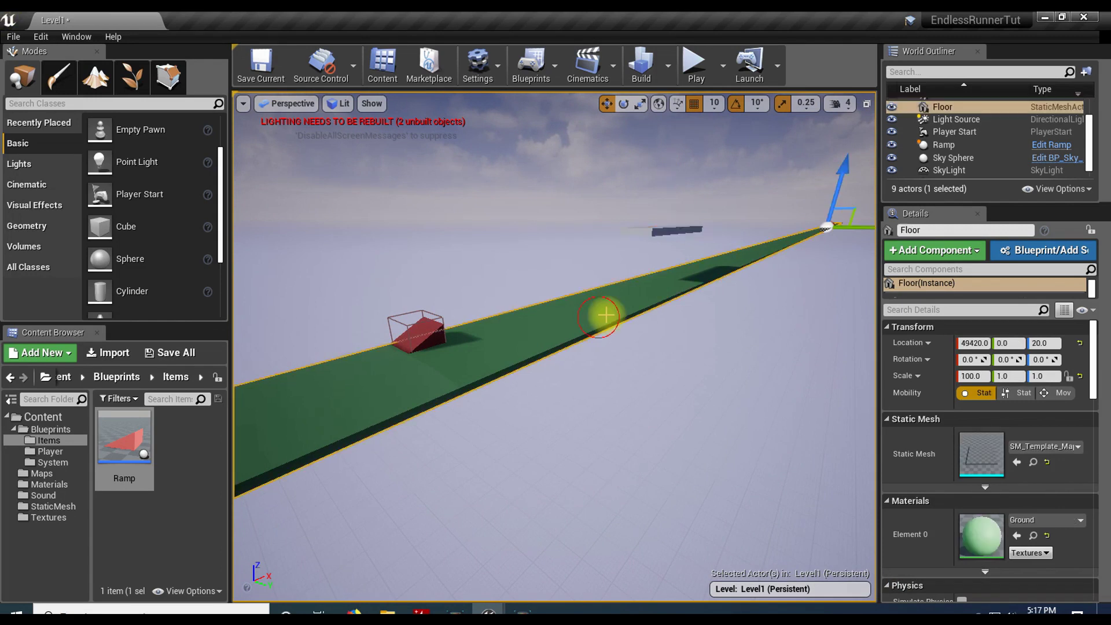
right_click_drag(565, 360, 511, 315)
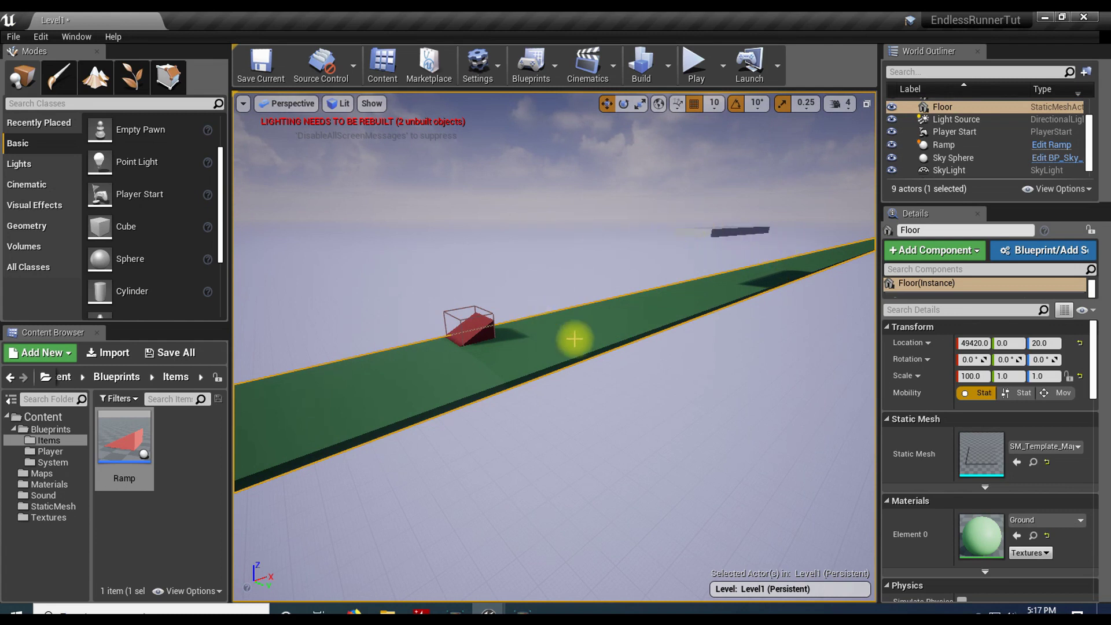
right_click_drag(673, 317, 792, 316)
right_click_drag(549, 316, 668, 299)
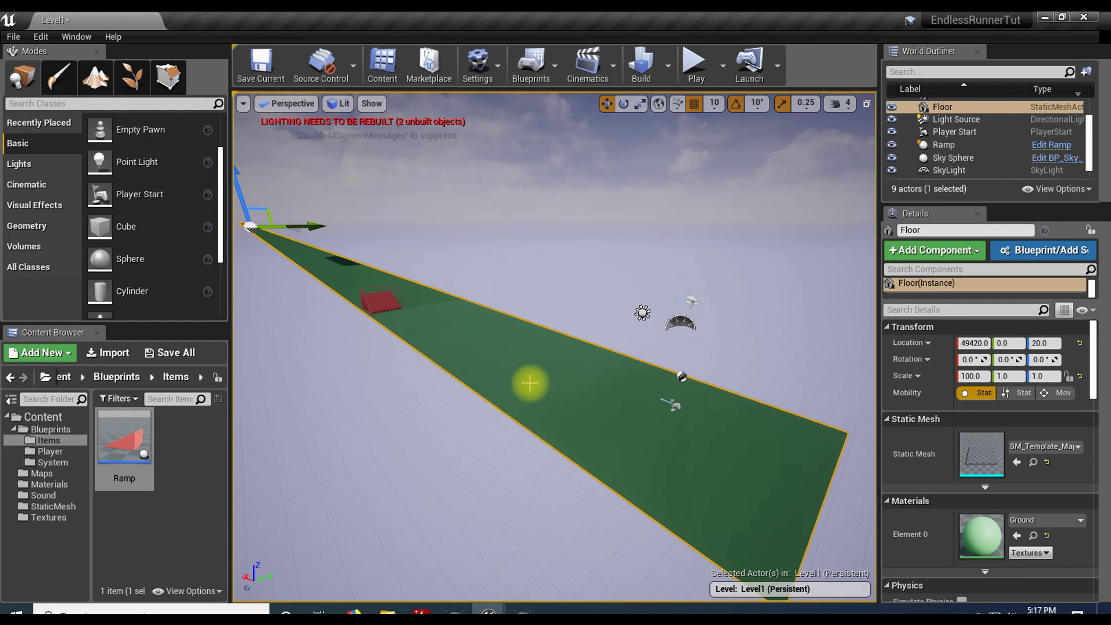
key("Delete")
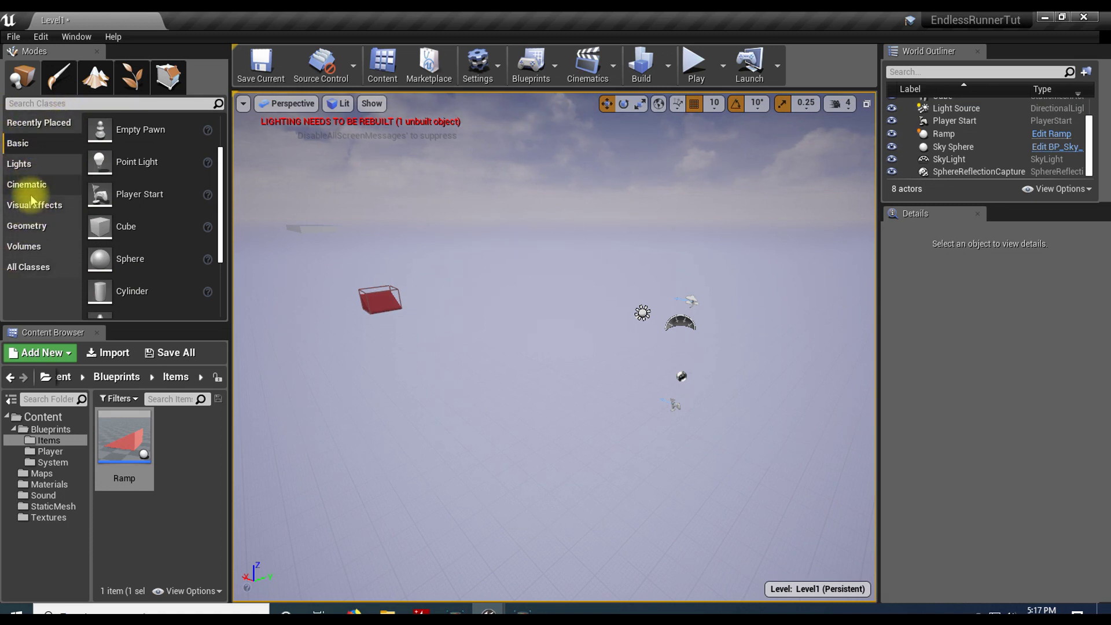
Add an additive box geometry brush to the level near the Player Start.
left_click(25, 229)
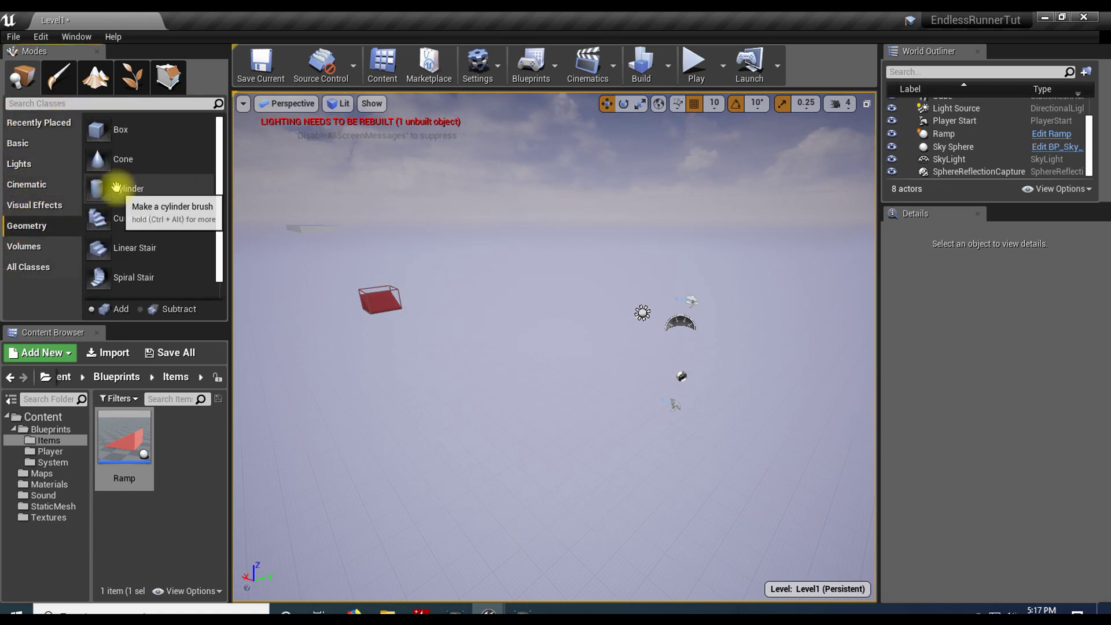
mouse_move(97, 129)
left_mouse_down()
mouse_move(612, 359)
mouse_move(639, 421)
left_mouse_up()
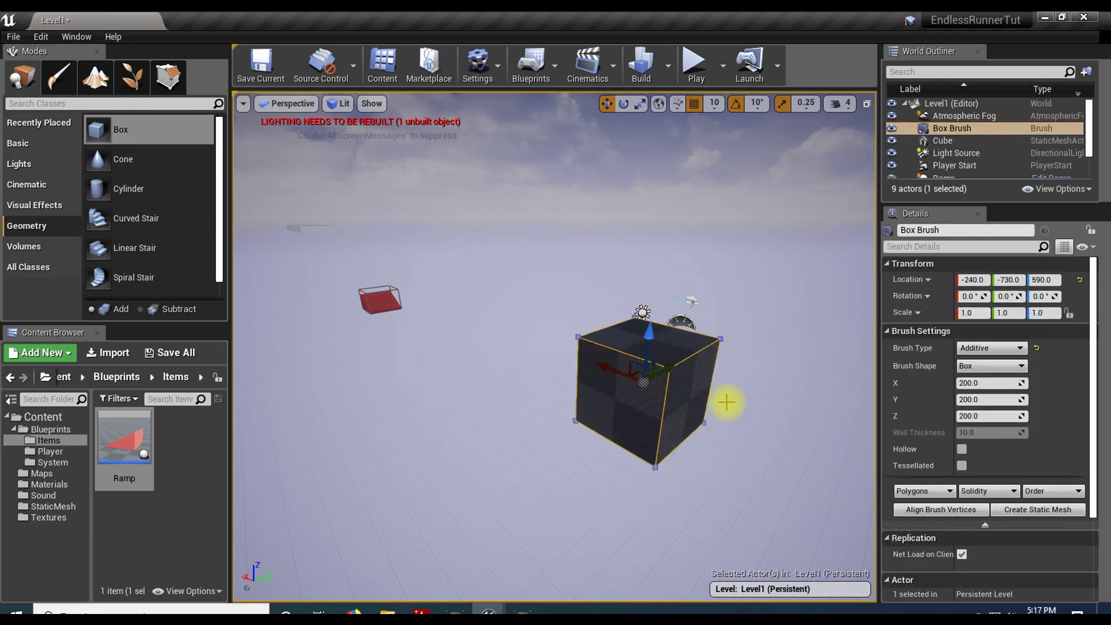
mouse_move(768, 395)
left_mouse_down()
mouse_move(810, 395)
mouse_move(723, 324)
mouse_move(769, 462)
mouse_move(775, 420)
left_mouse_up()
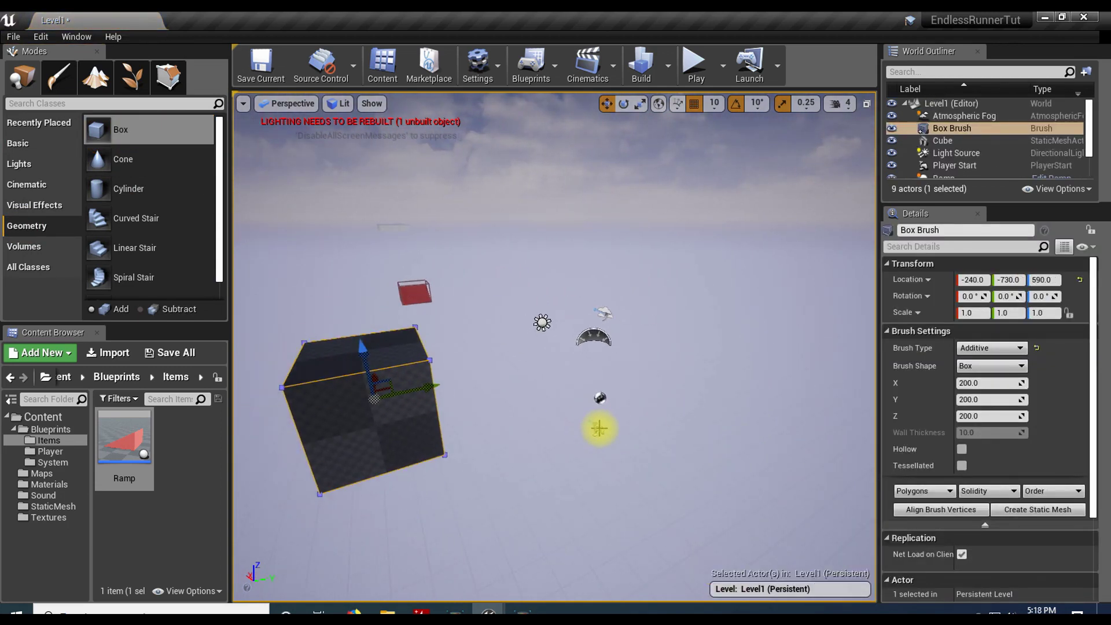
Check the Player Start's location and set the box brush's location to X 0, Y 0 and Z 112.
left_click(599, 429)
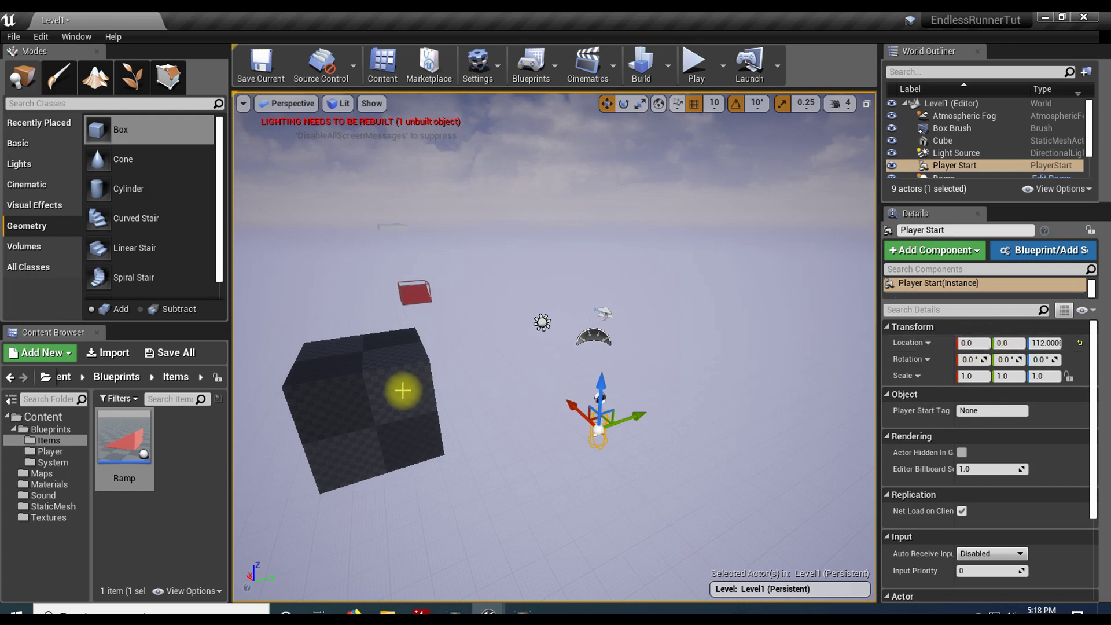
left_click(377, 390)
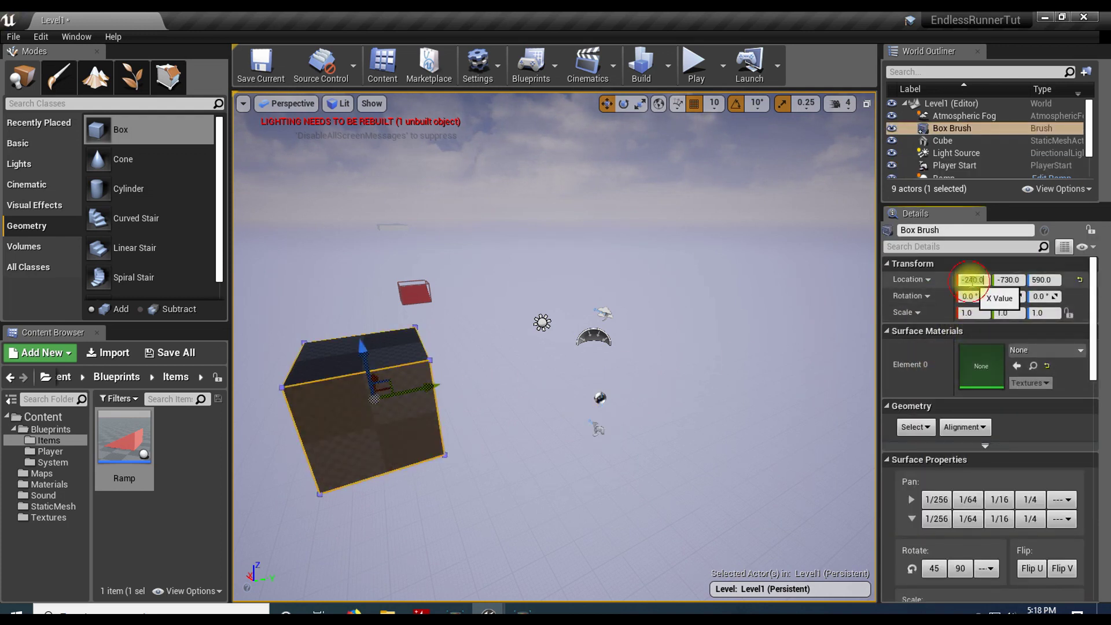
left_click(971, 280)
type("0")
key("Return")
left_click(972, 281)
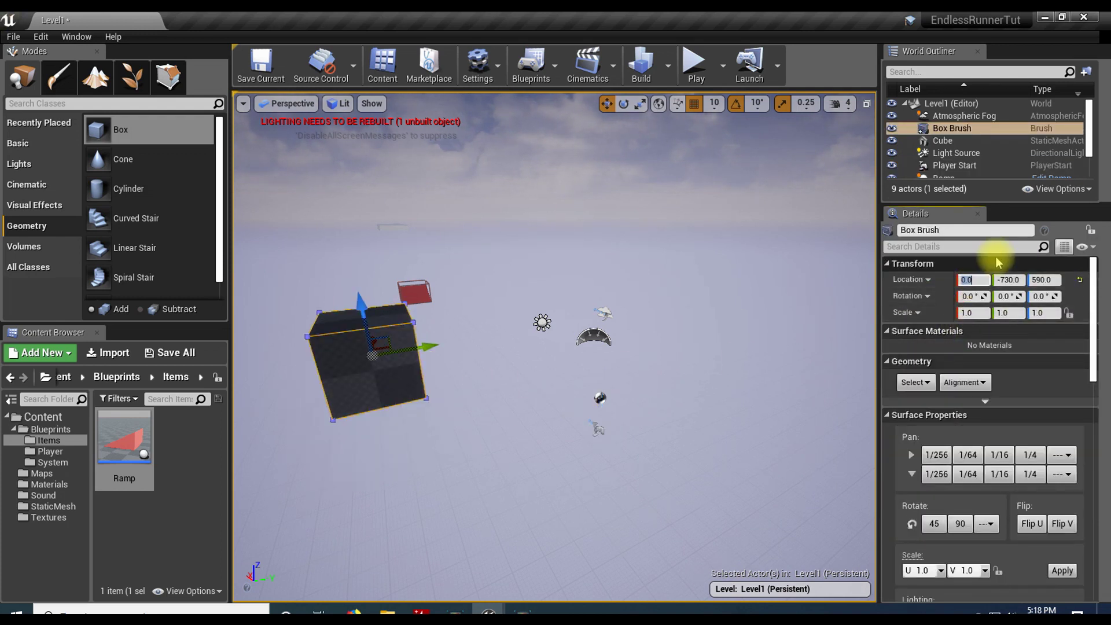
type("0")
key("Return")
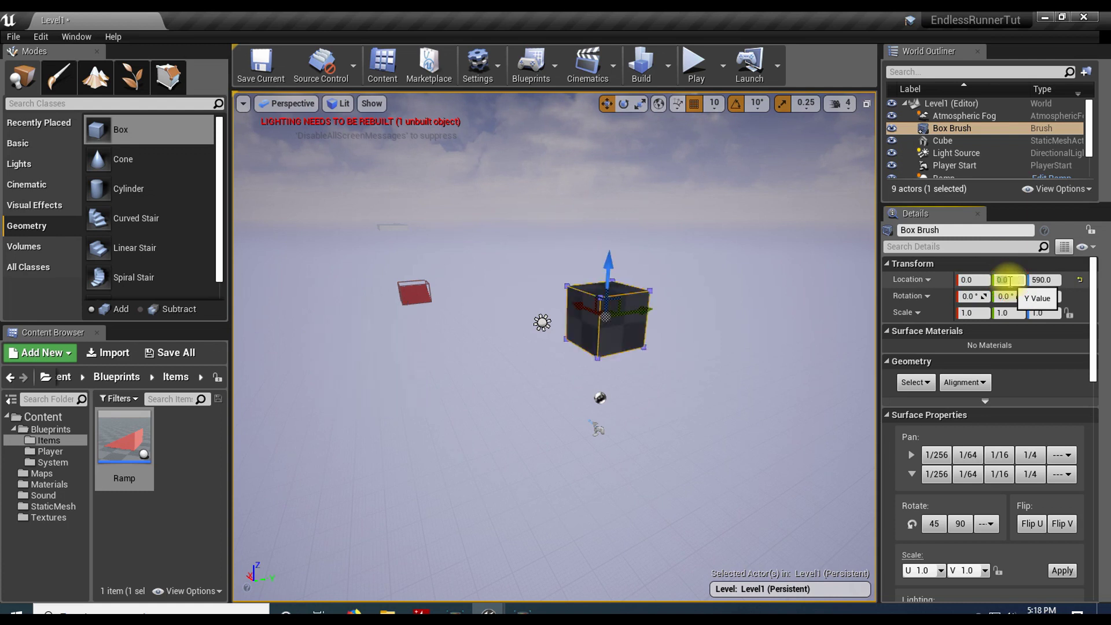
left_click(1009, 281)
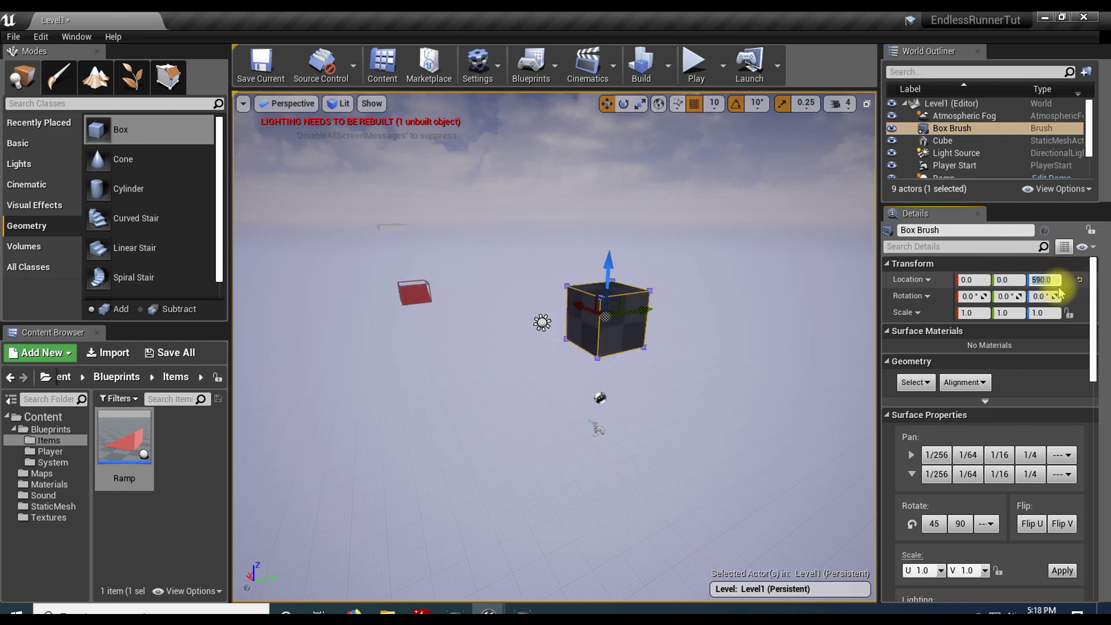
left_click(1058, 289)
type("112")
key("Return")
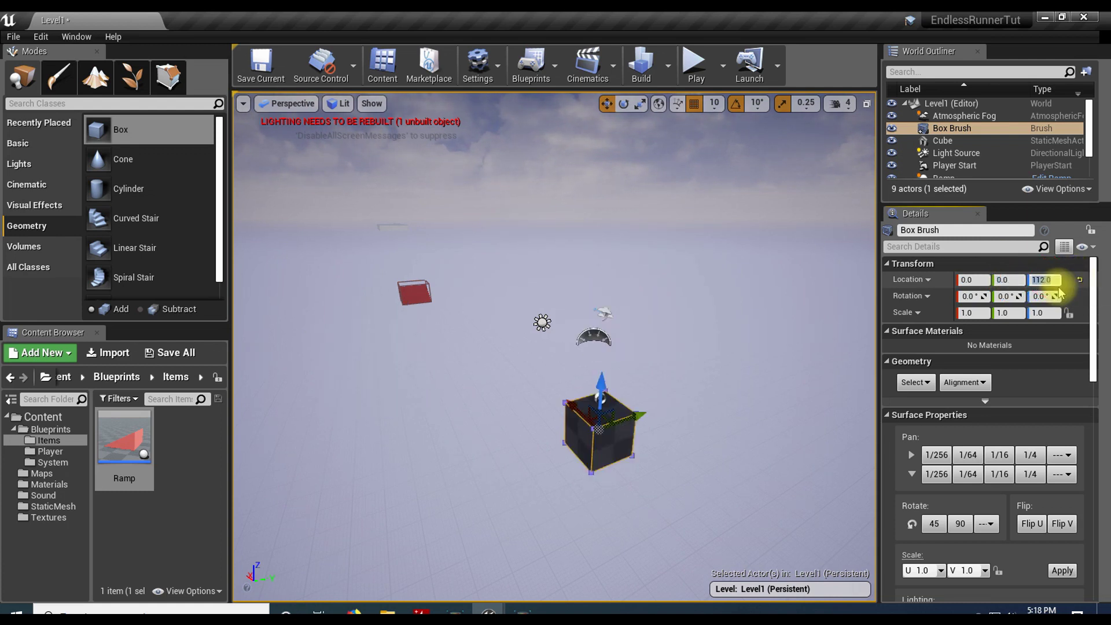
Lower the box brush beneath the Player Start to a Z location of -118.
mouse_move(734, 526)
left_mouse_down()
mouse_move(746, 445)
mouse_move(704, 377)
left_mouse_up()
mouse_move(704, 376)
right_mouse_down()
mouse_move(704, 463)
mouse_move(451, 463)
mouse_move(729, 373)
right_mouse_up()
key("w")
key("d")
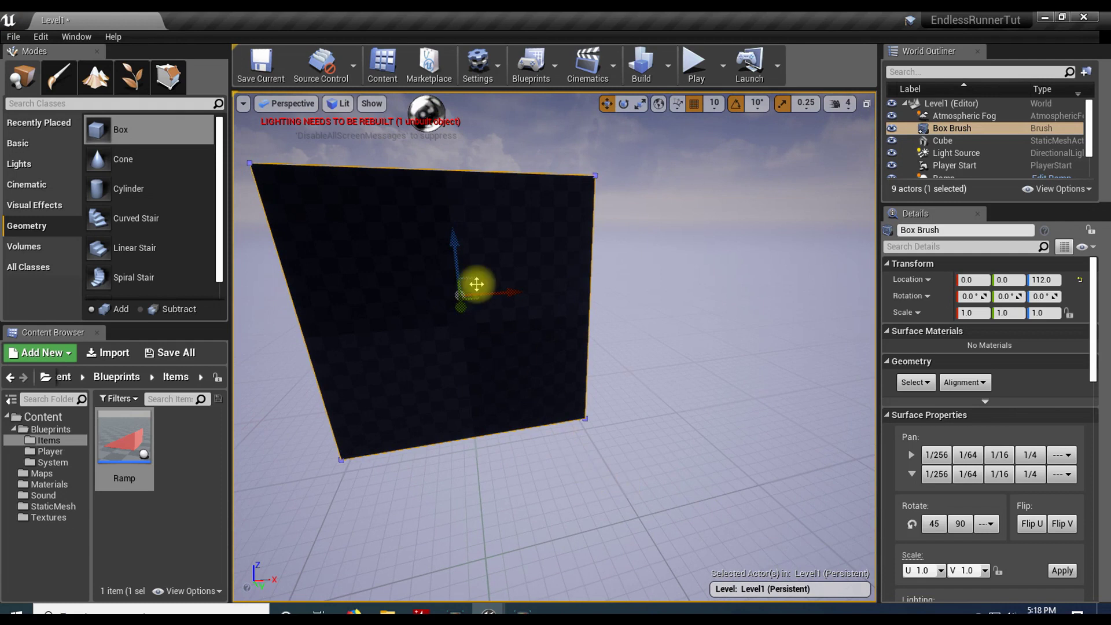
left_click_drag(451, 233, 458, 357)
right_click_drag(514, 347, 682, 347)
key("a")
key("s")
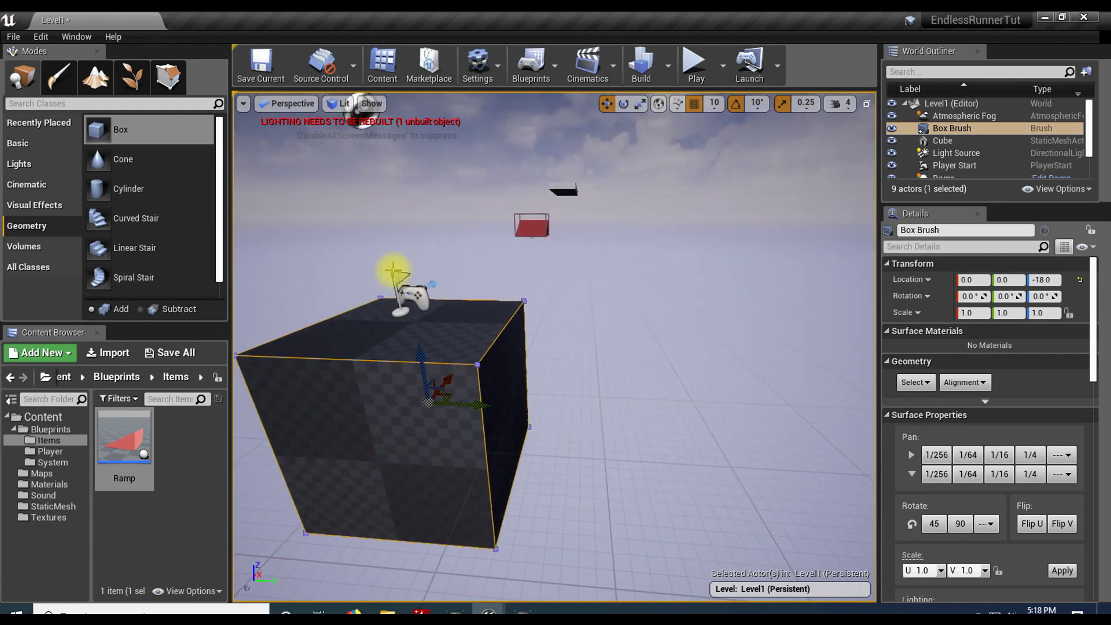
left_click(398, 284)
left_click(463, 341)
left_click_drag(421, 360, 430, 439)
right_click_drag(623, 412, 572, 413)
mouse_move(573, 413)
left_mouse_down()
mouse_move(611, 457)
mouse_move(694, 442)
mouse_move(659, 456)
mouse_move(630, 405)
mouse_move(775, 423)
mouse_move(751, 457)
mouse_move(755, 446)
left_mouse_up()
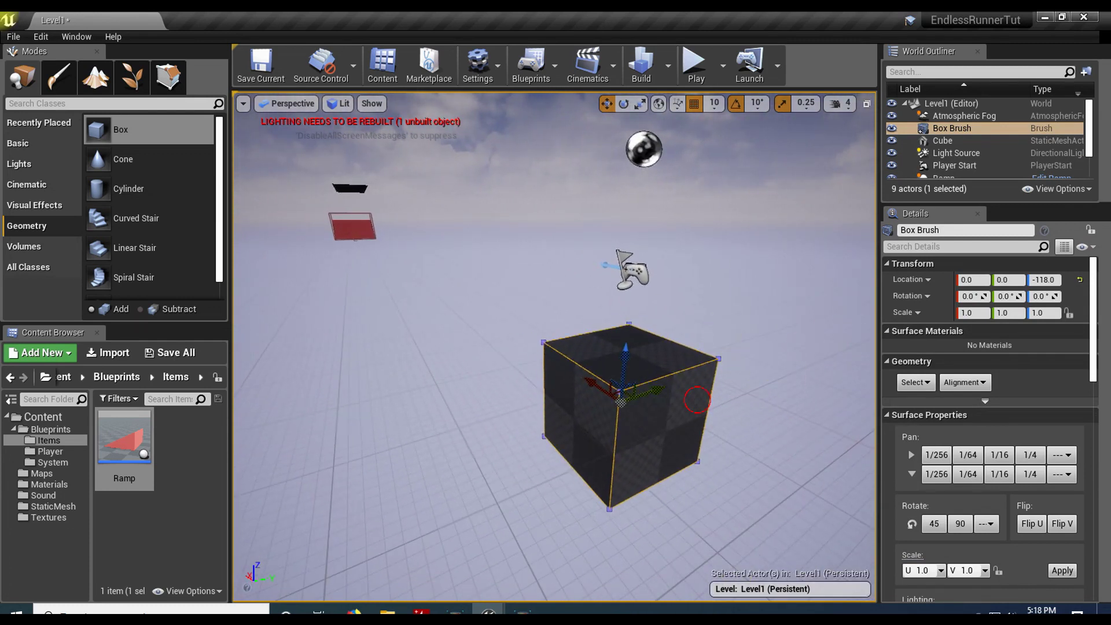
Try a Y size of 50 in the box brush's settings, and restore it to 200.
left_click(697, 399)
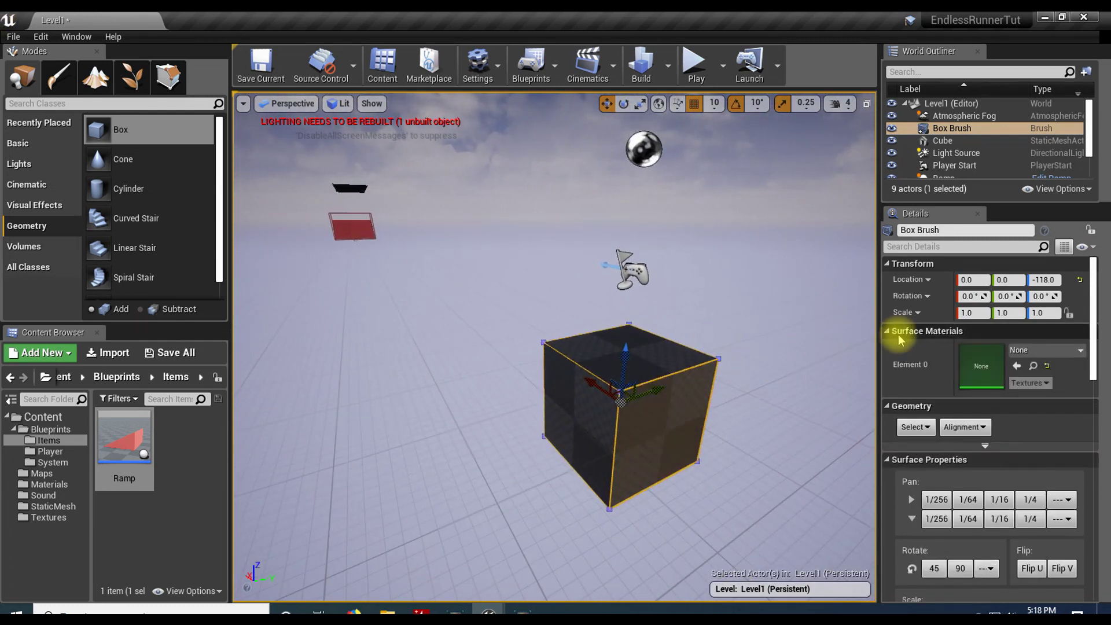
left_click(655, 341)
scroll(925, 338, "down", 5)
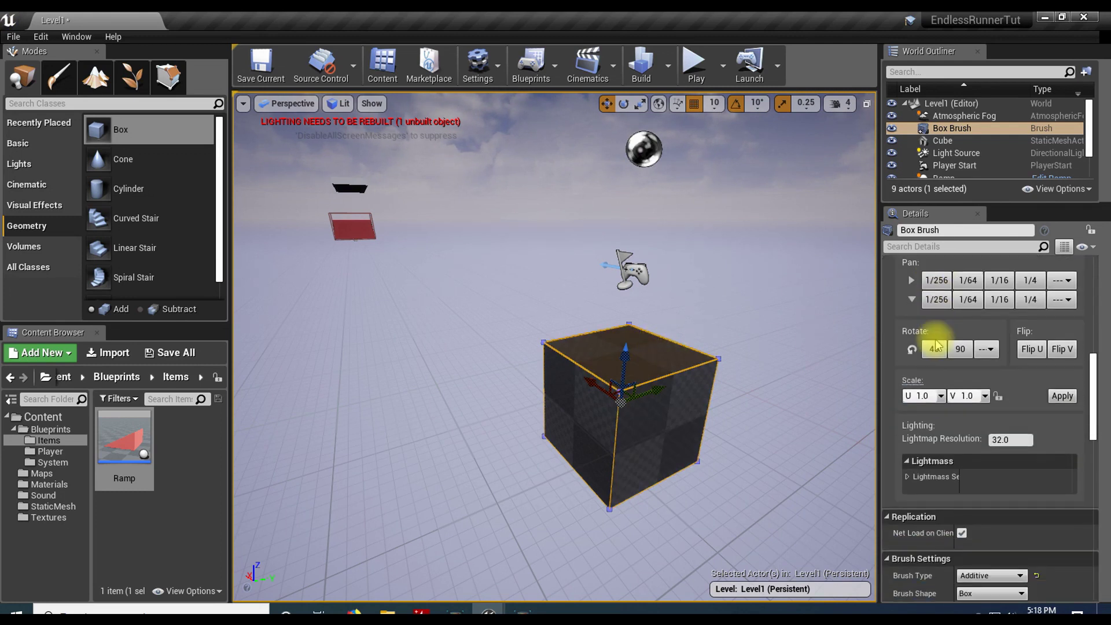
scroll(935, 347, "down", 5)
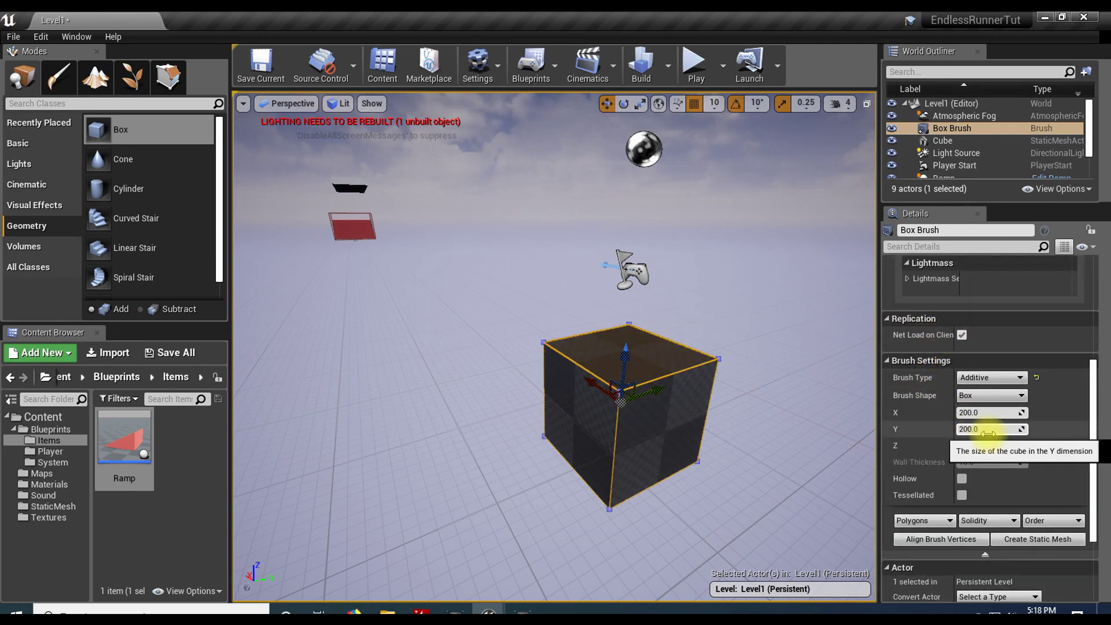
left_click(987, 430)
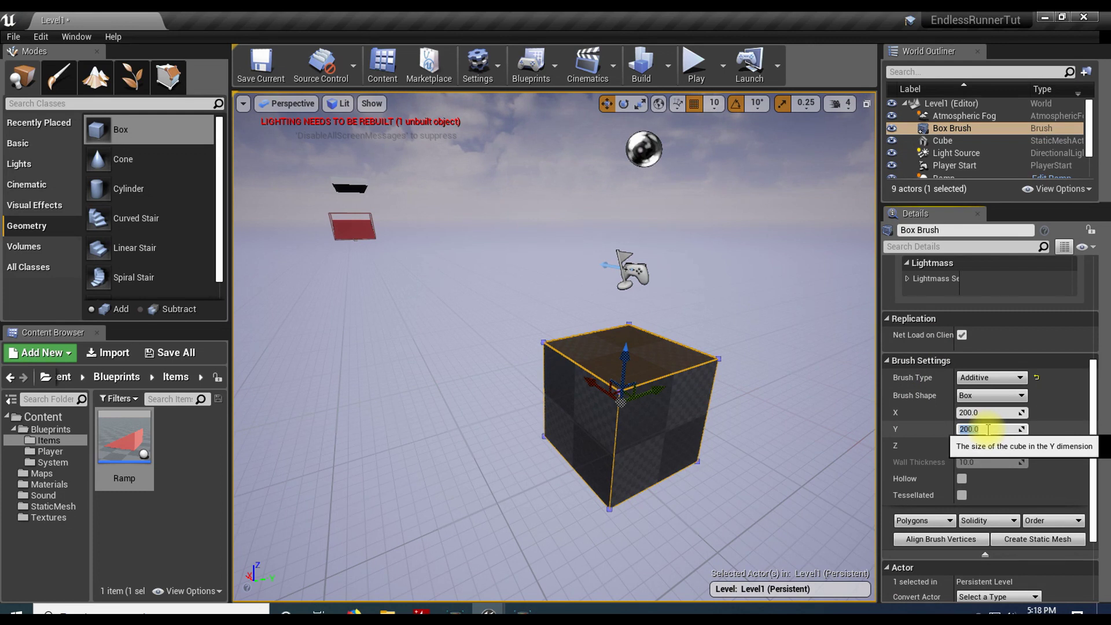
type("50")
key("Return")
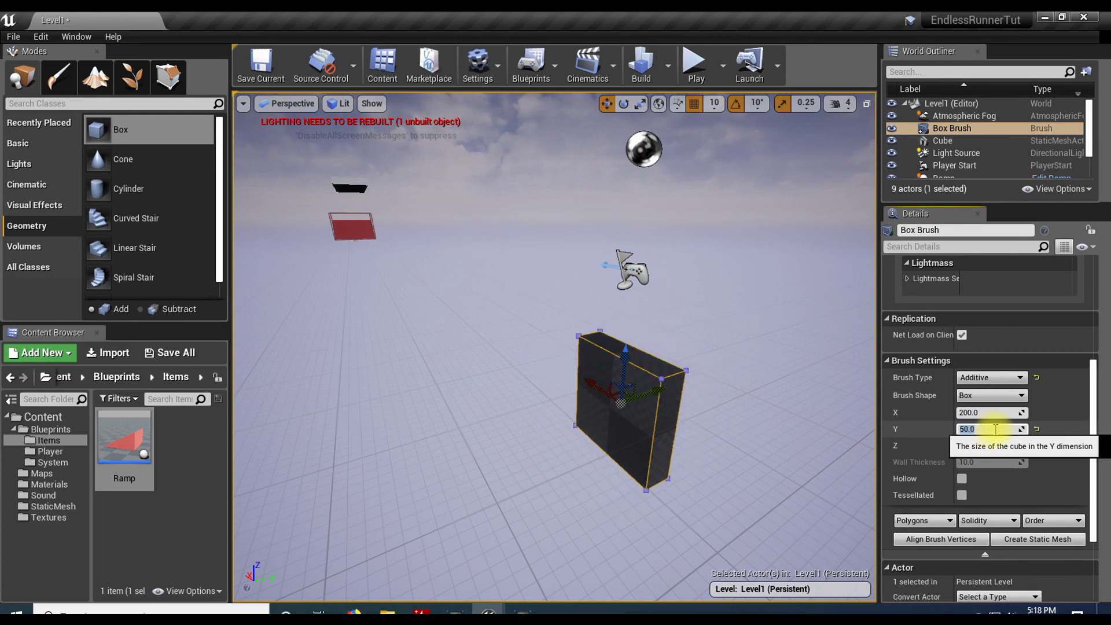
key("Return")
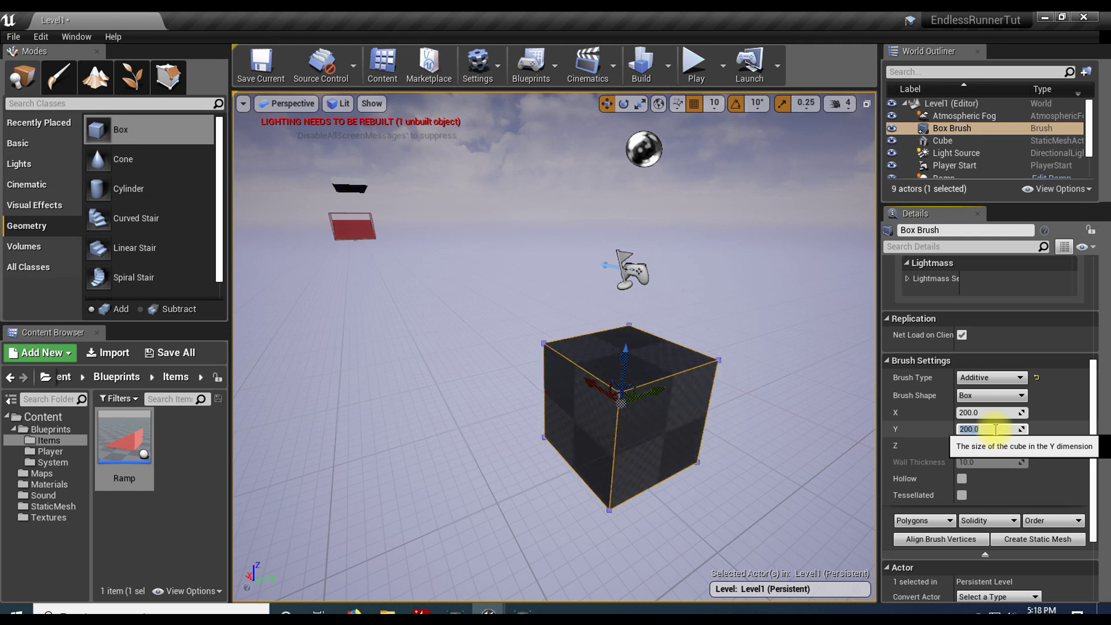
Set the box brush's Z size to 50 to flatten it into a floor slab.
left_click(991, 445)
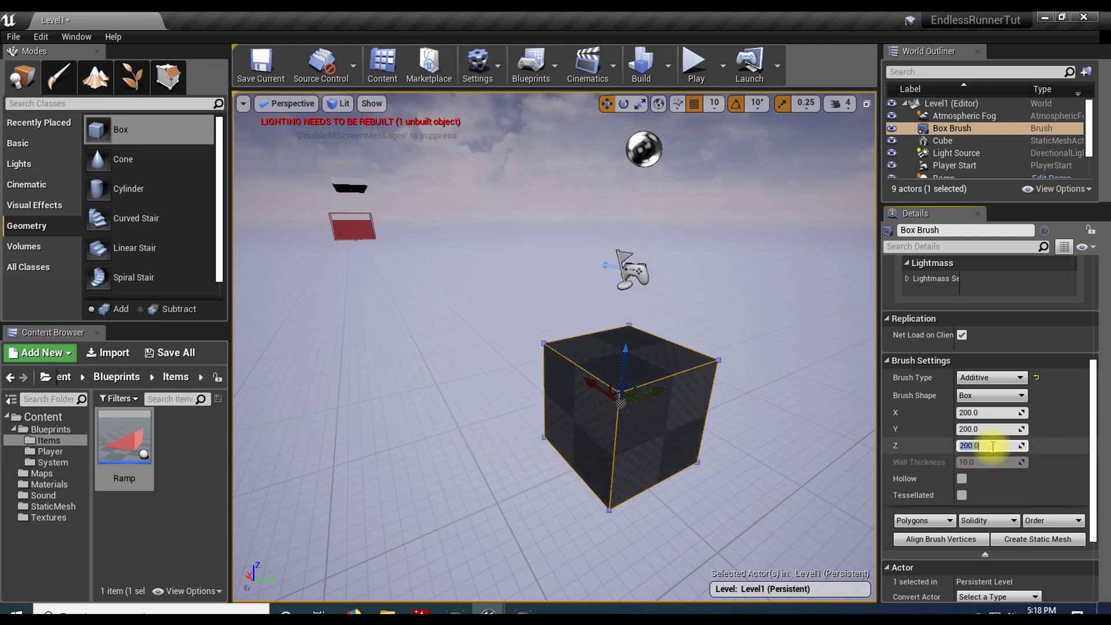
type("50")
key("Return")
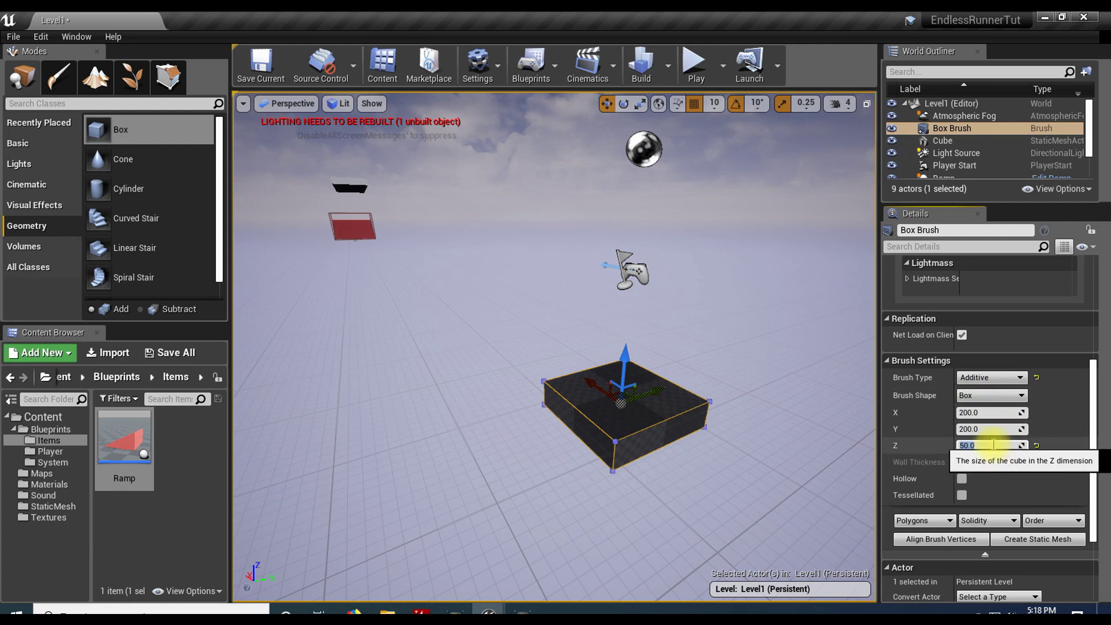
Try a Y size of 1000 for the box brush, and settle on a Y size of 800.
left_click(986, 412)
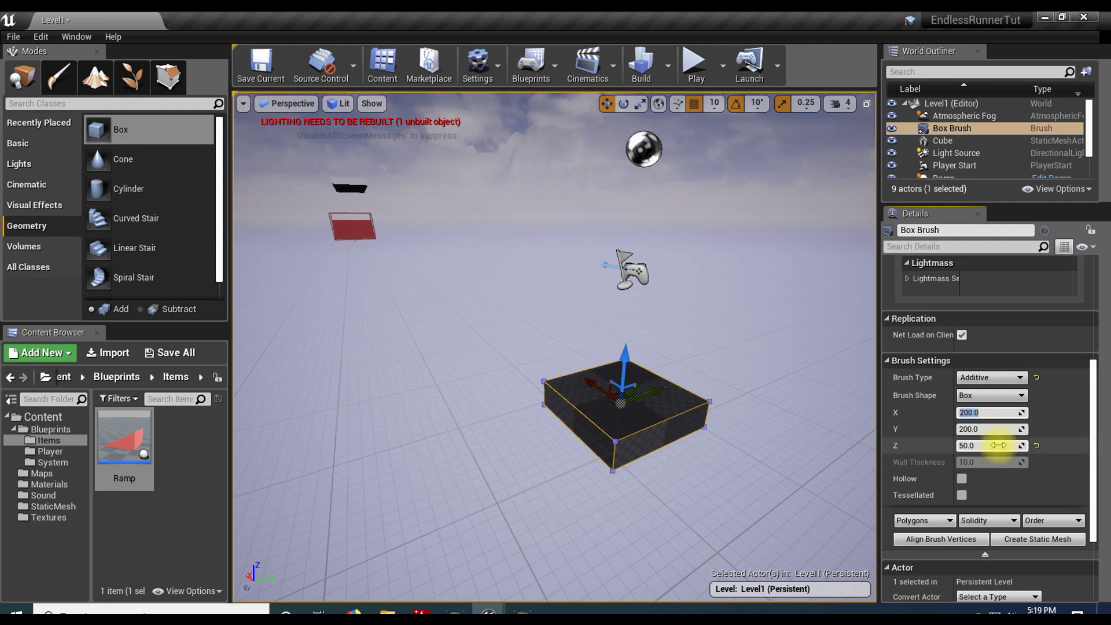
left_click(990, 428)
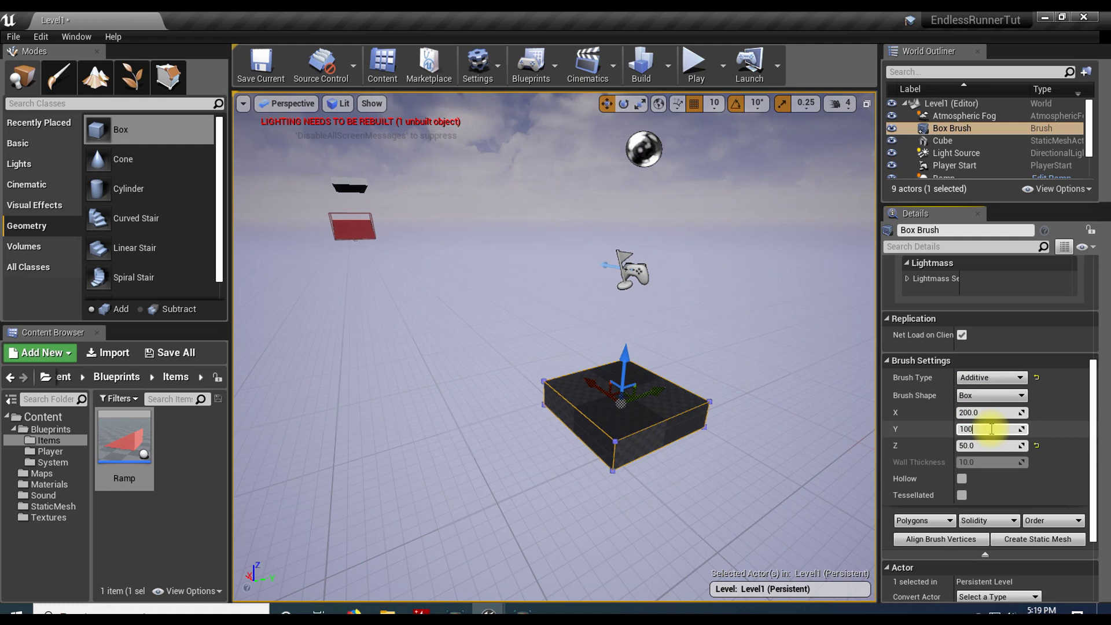
key("Return")
left_click_drag(679, 481, 653, 481)
left_click(978, 430)
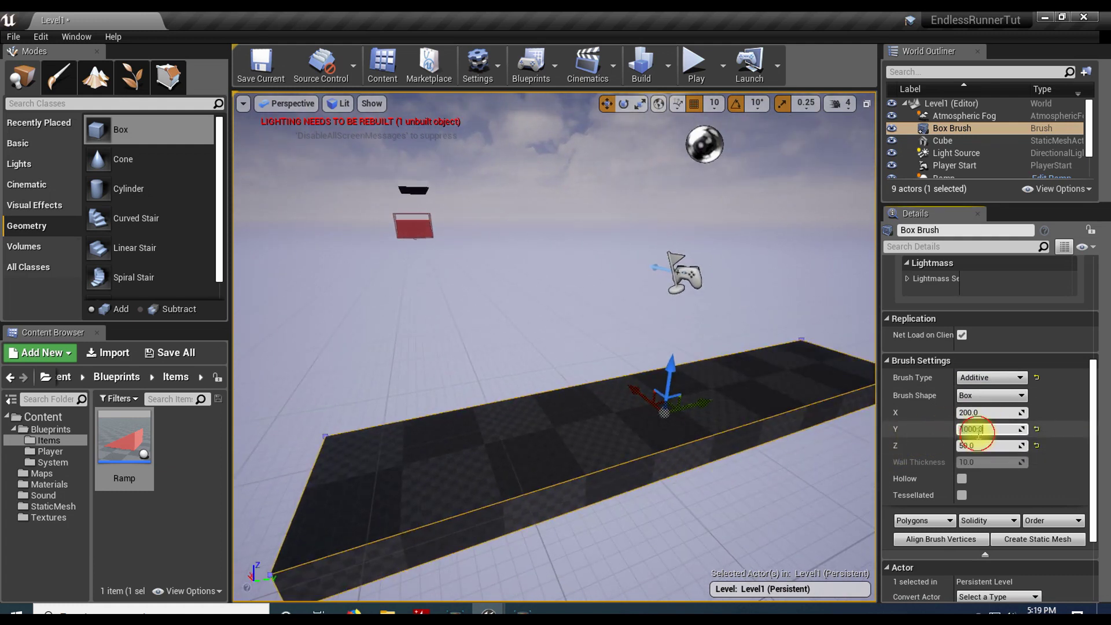
key("Return")
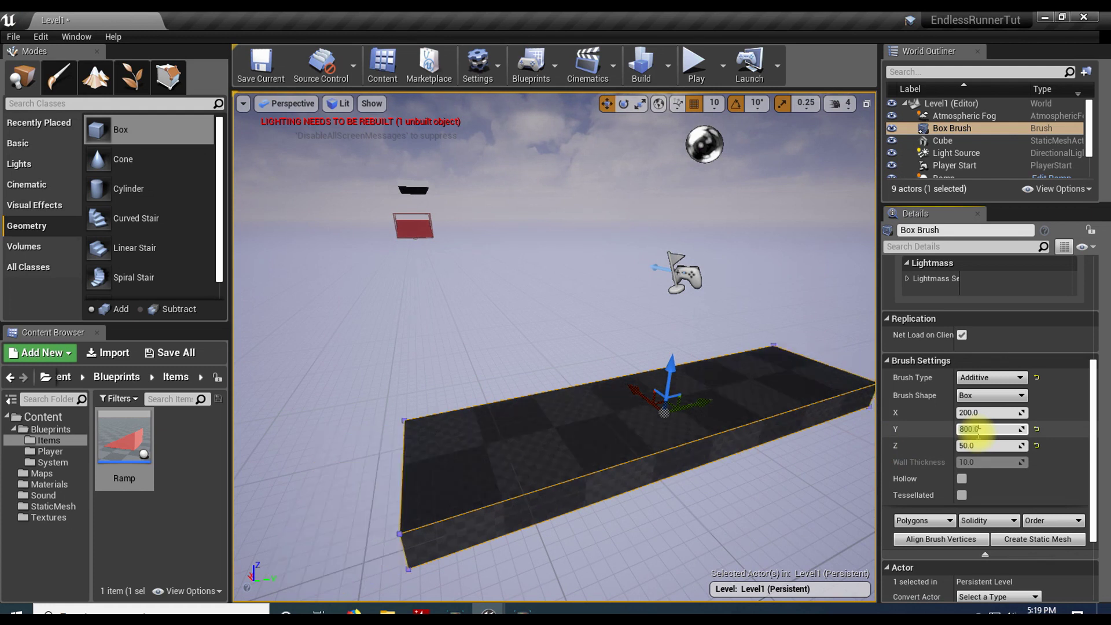
Set the box brush's X size to 10000 and view the lengthened floor toward the ramp.
mouse_move(714, 449)
right_mouse_down()
mouse_move(684, 449)
mouse_move(715, 446)
right_mouse_up()
left_click(983, 413)
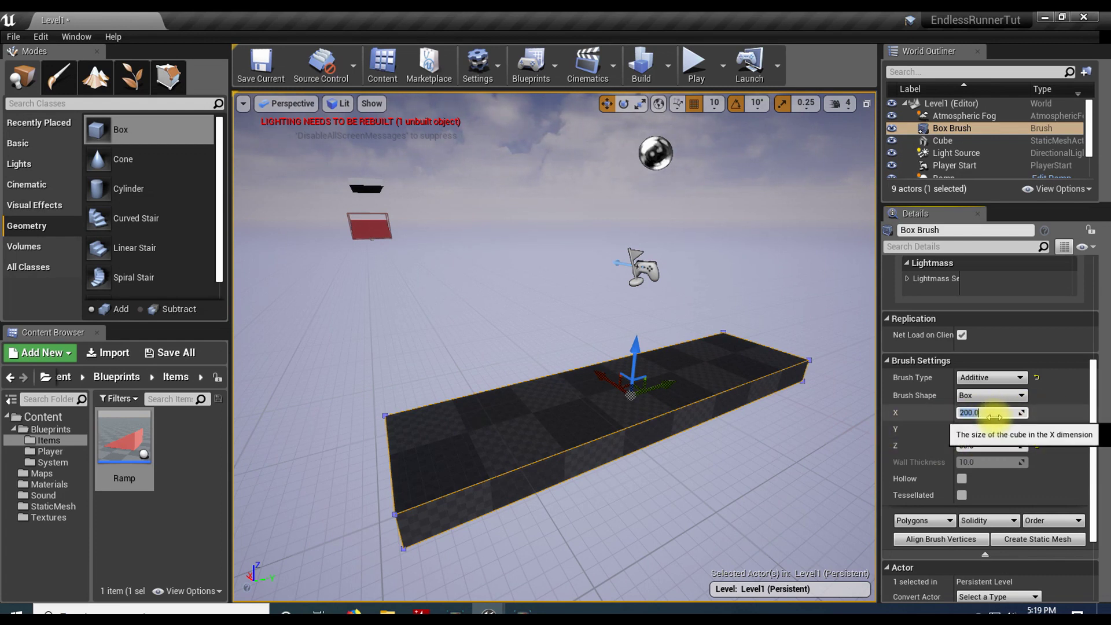
type("1")
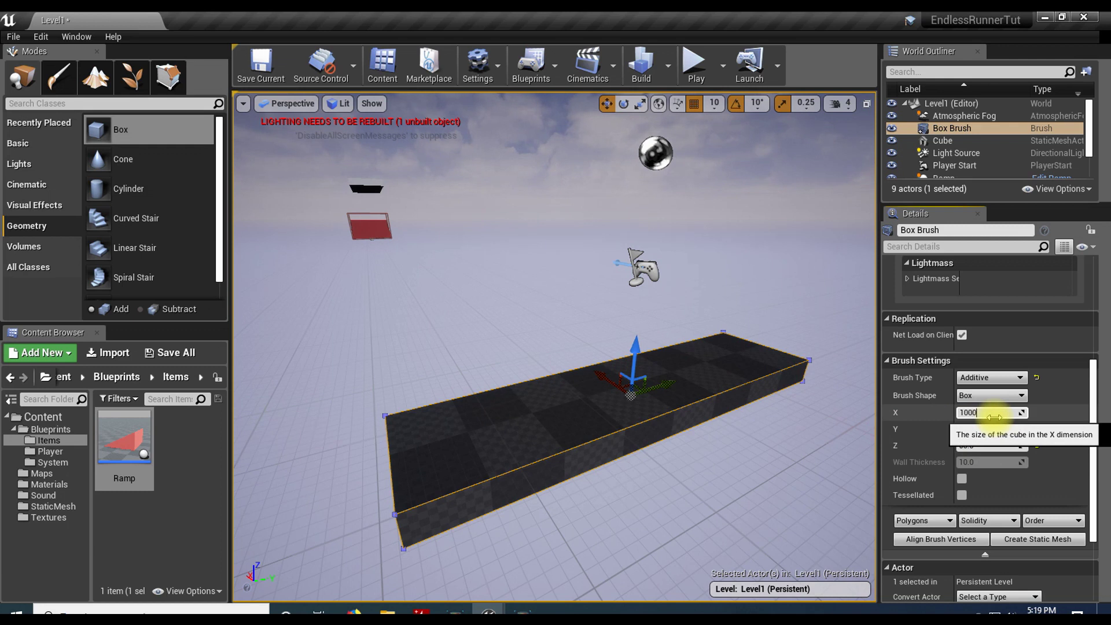
key("Return")
left_click_drag(503, 421, 770, 421)
mouse_move(624, 400)
left_mouse_down()
mouse_move(347, 413)
mouse_move(198, 442)
left_mouse_up()
right_click_drag(199, 442, 191, 405)
right_click_drag(453, 399, 469, 440)
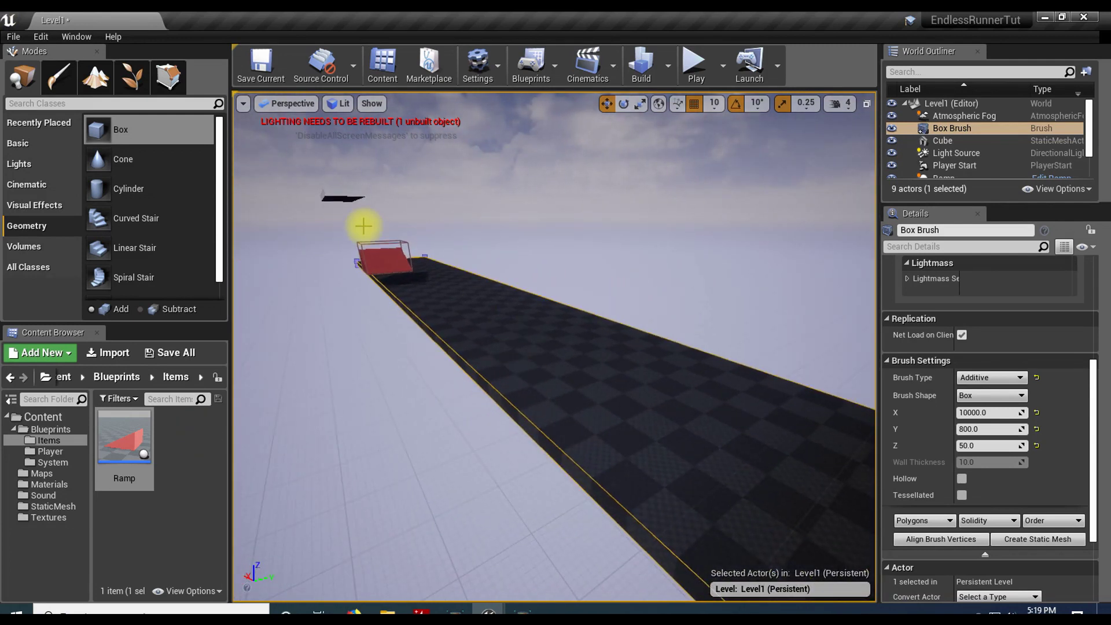
Switch to the Left orthographic view, select the box brush and raise it toward the horizontal origin line beneath the Player Start.
left_click(286, 103)
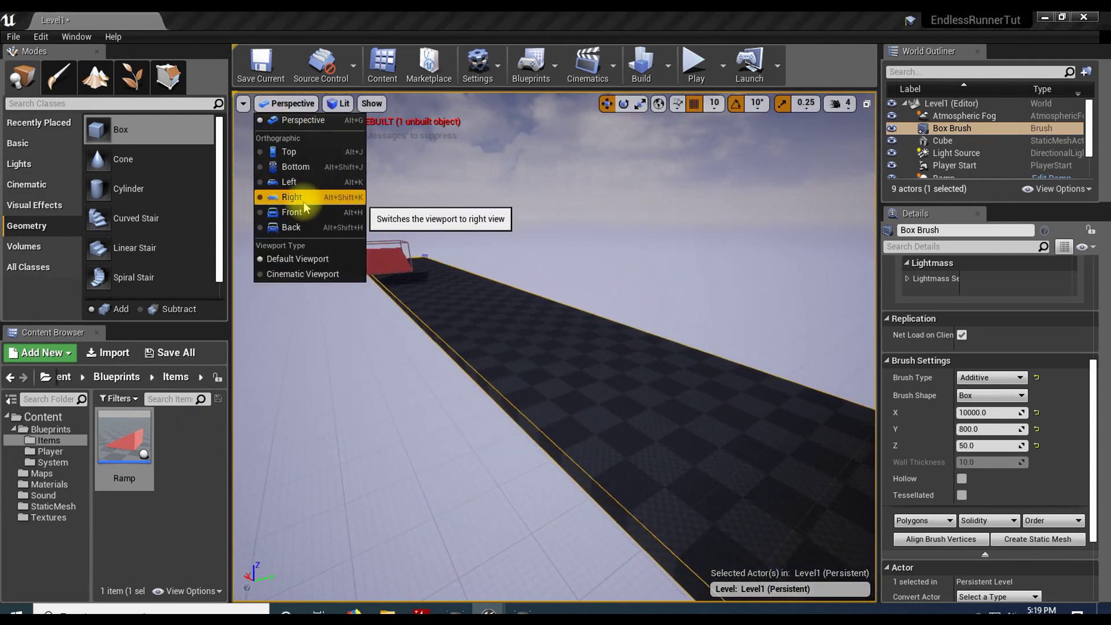
left_click(300, 186)
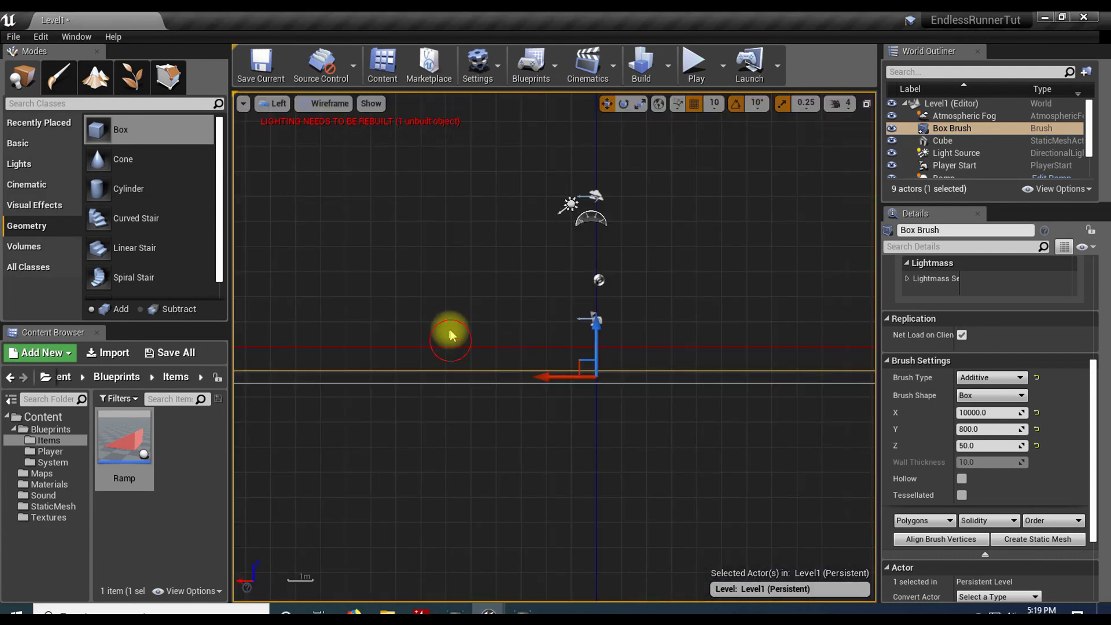
left_click(451, 335)
scroll(449, 315, "down", 5)
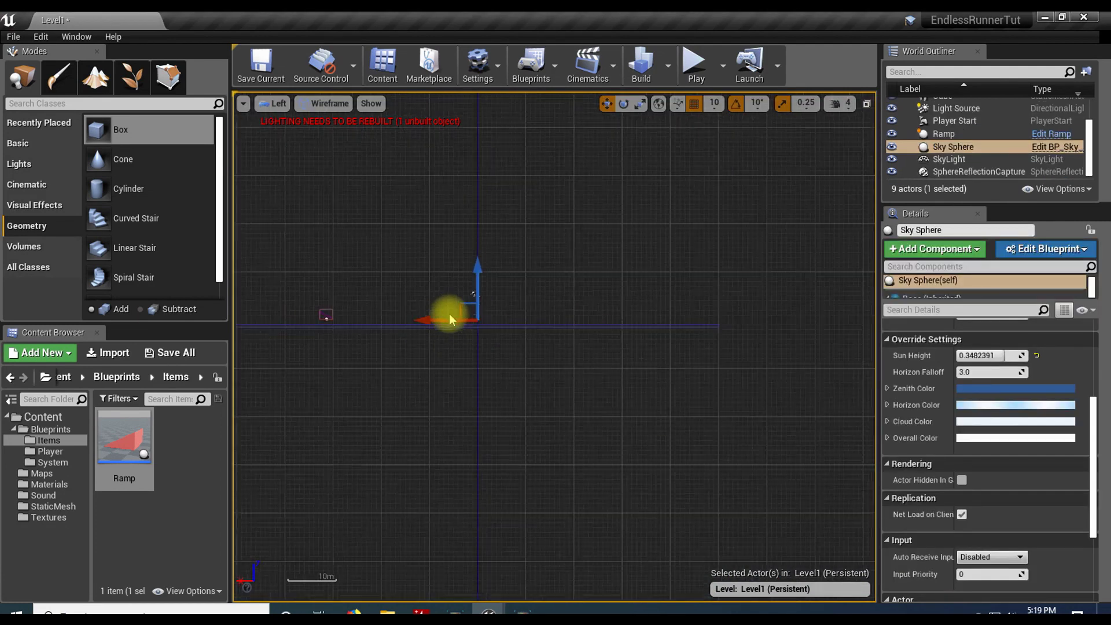
left_click(377, 325)
scroll(352, 331, "up", 3)
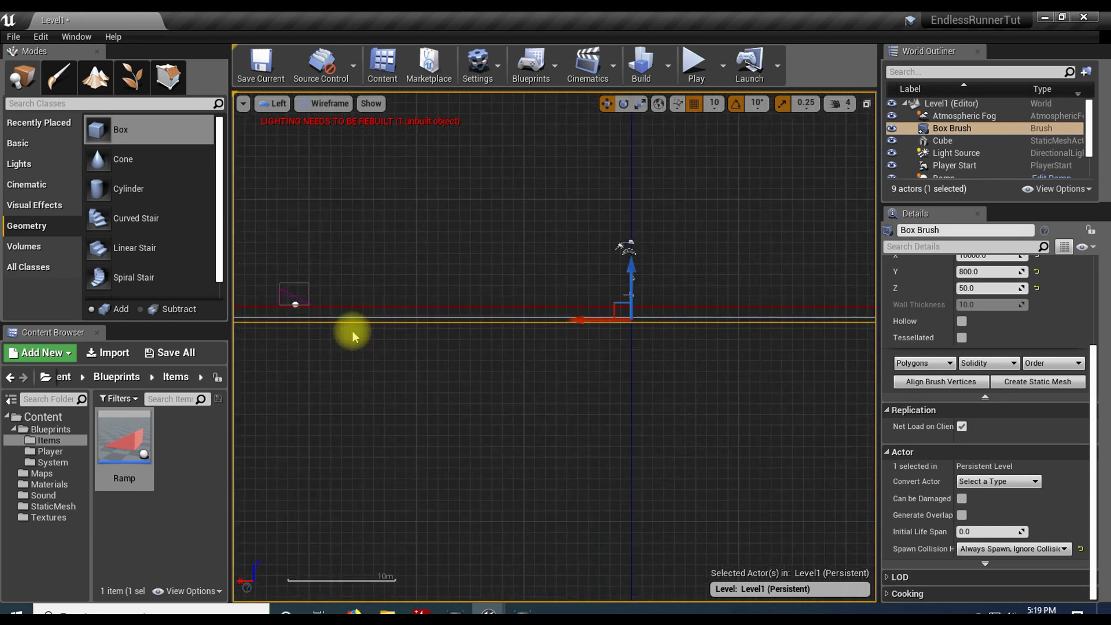
scroll(352, 331, "up", 2)
left_click_drag(767, 254, 768, 243)
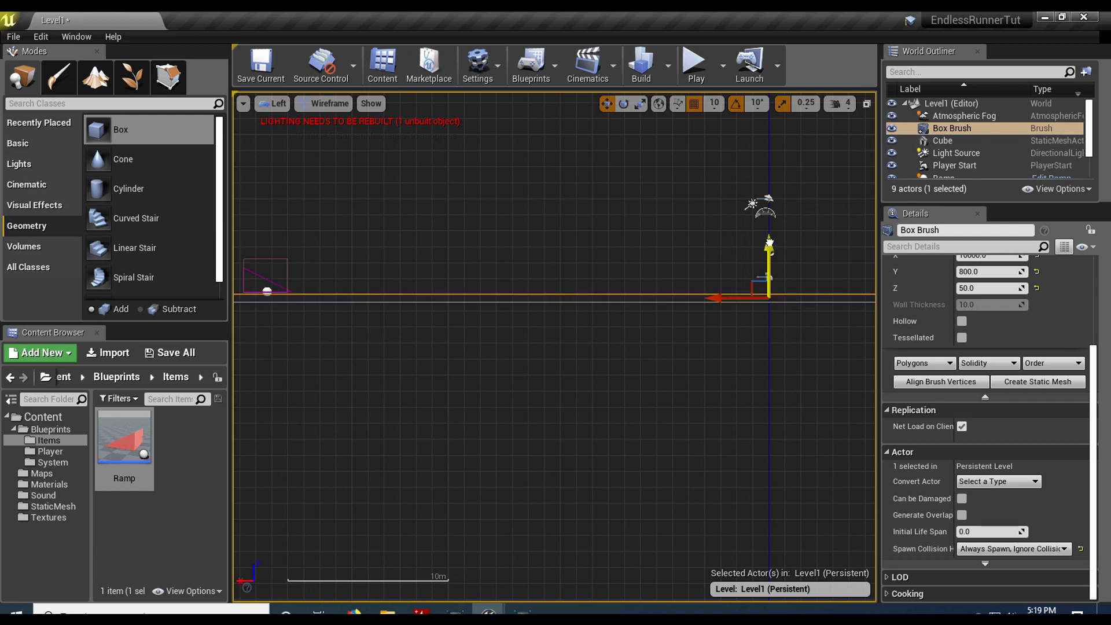
Set the grid snap size to 5 and lower the box brush one increment so its top edge lies on the horizontal origin line.
scroll(504, 307, "up", 8)
right_click_drag(781, 316, 280, 398)
right_click_drag(686, 369, 384, 342)
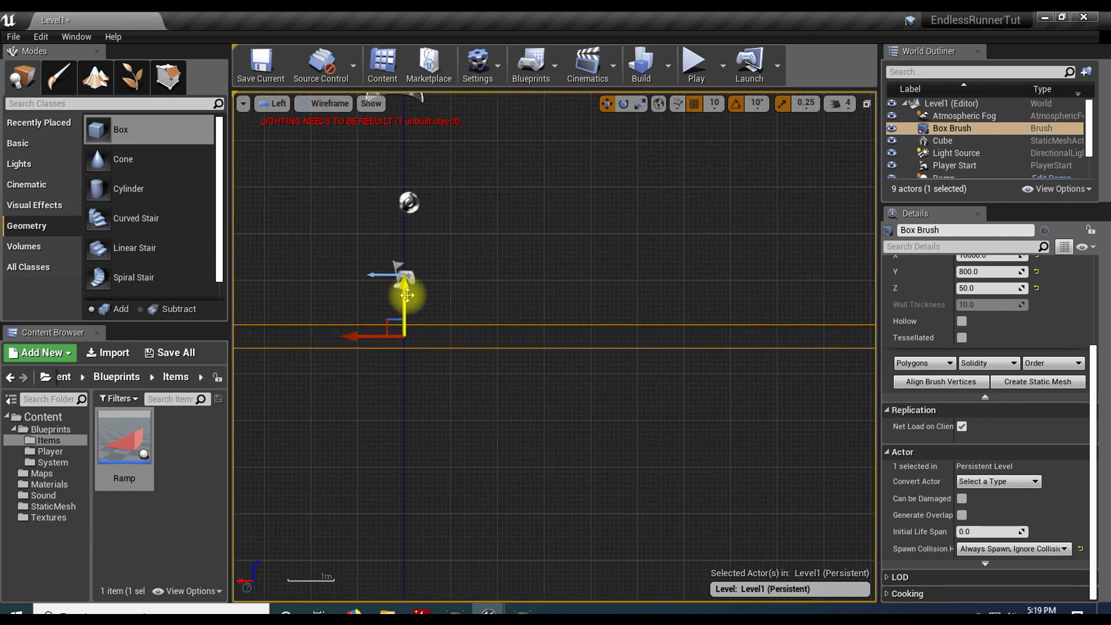
scroll(407, 377, "up", 7)
right_click_drag(407, 370, 486, 476)
scroll(470, 399, "up", 3)
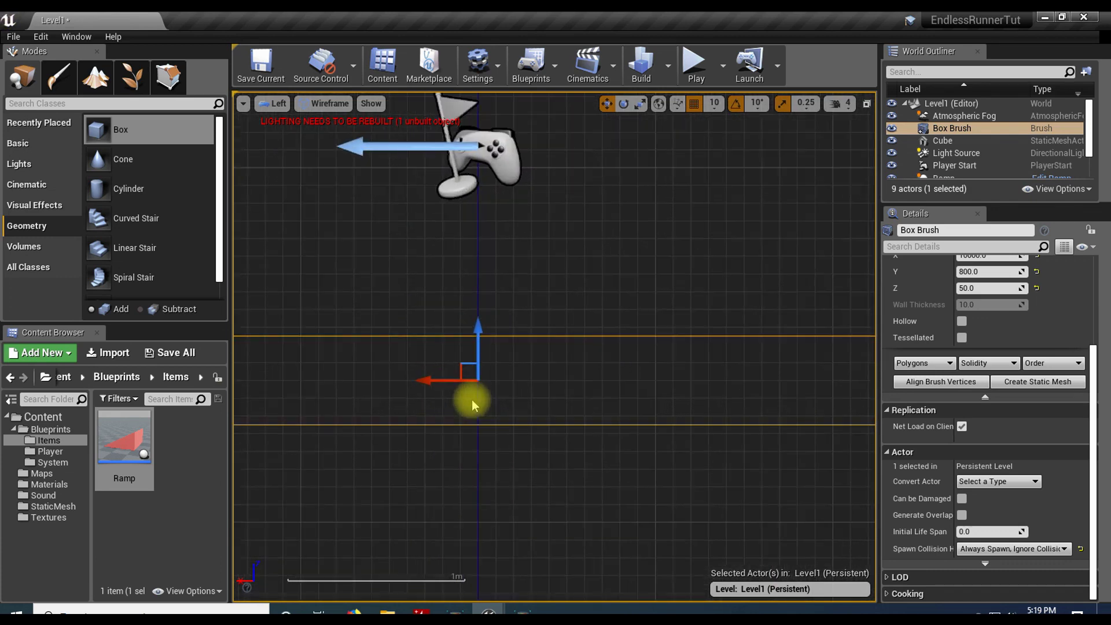
scroll(471, 399, "up", 1)
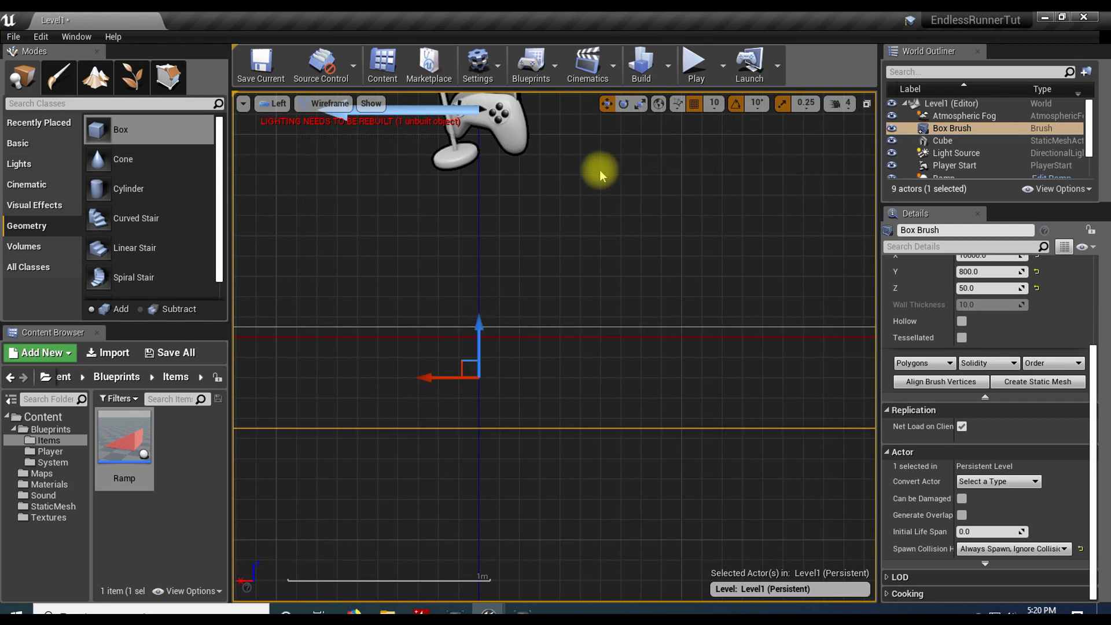
left_click(715, 108)
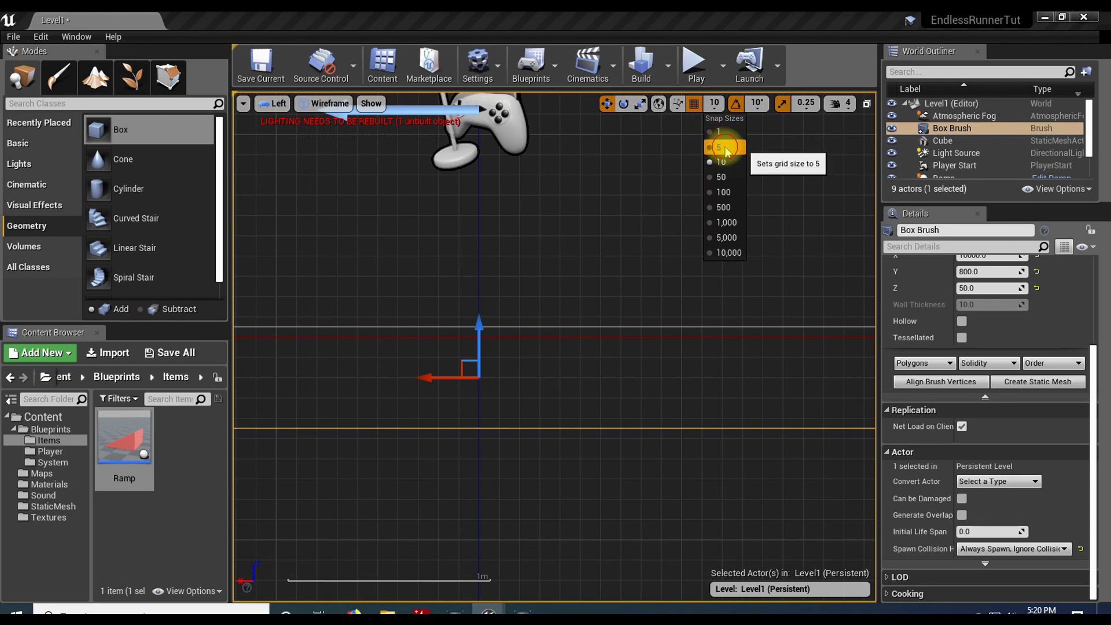
left_click(721, 148)
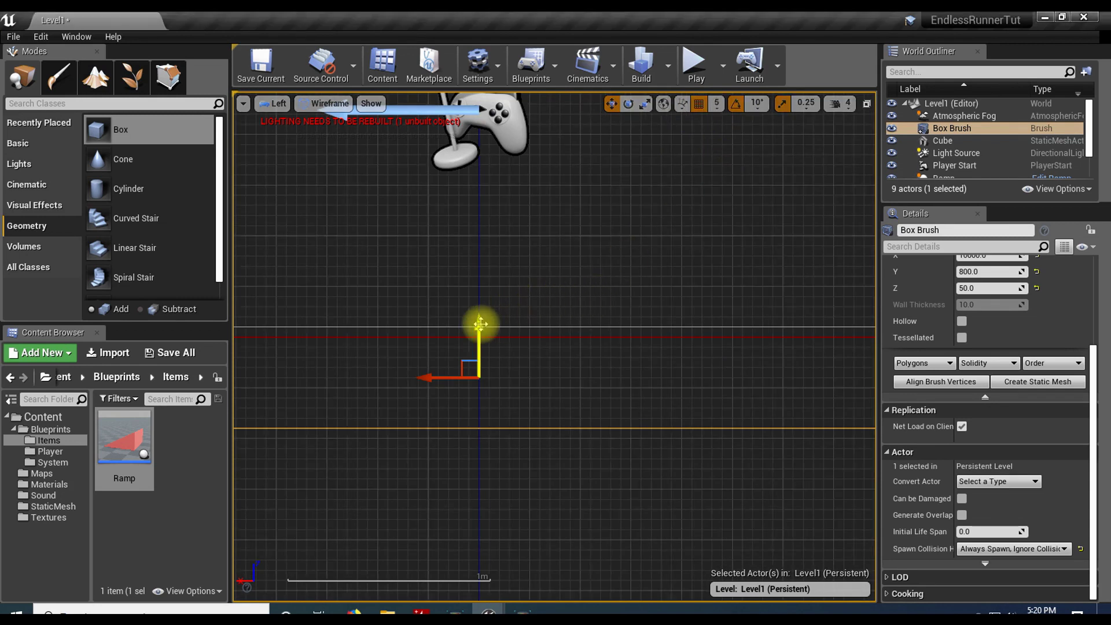
left_click_drag(480, 324, 481, 330)
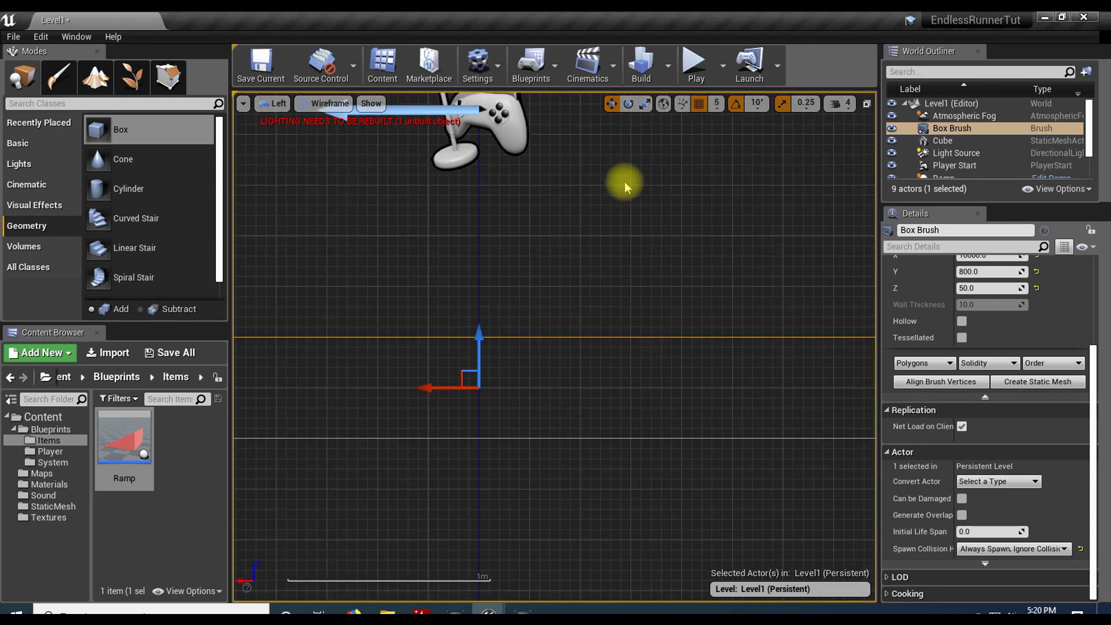
Return the position grid snap size to 10.
left_click(716, 103)
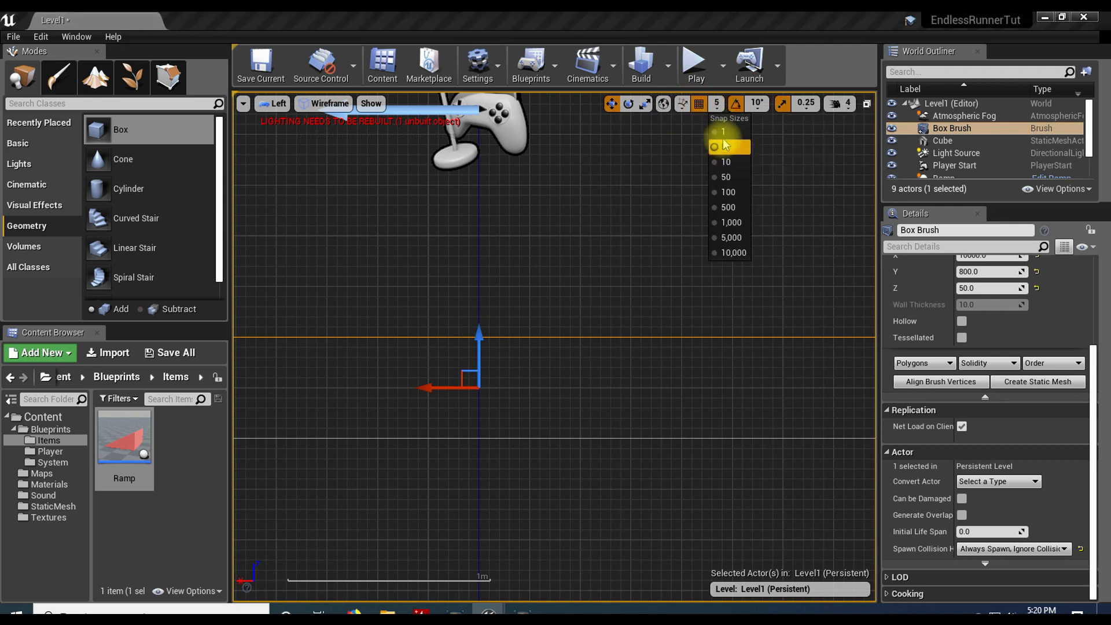
left_click(719, 163)
left_click(715, 106)
left_click(505, 299)
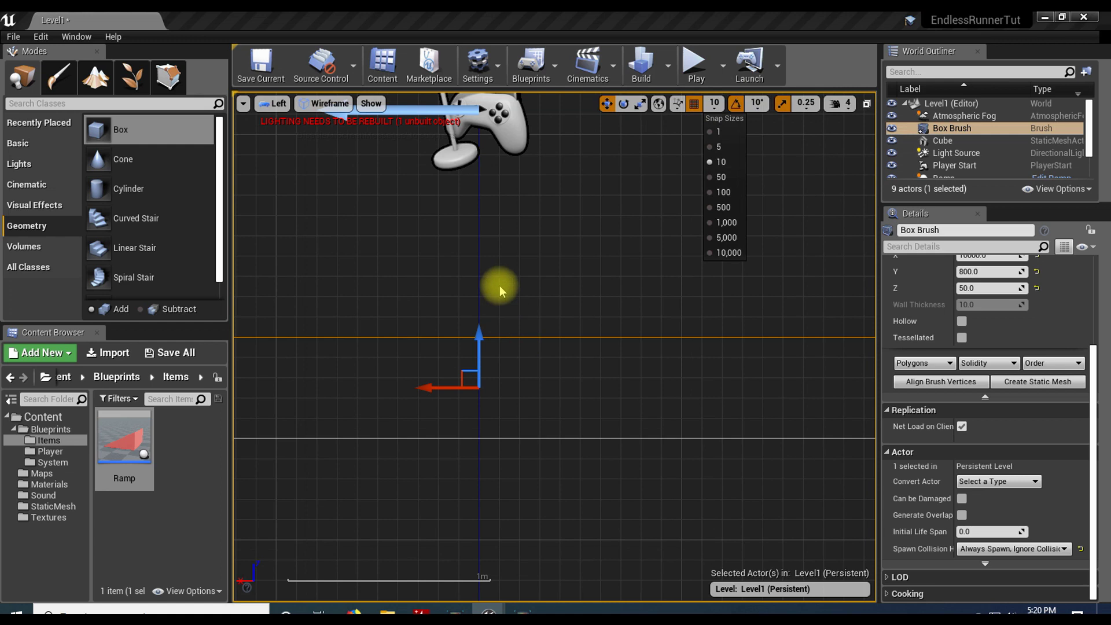
Select the ramp and lower it so its base rests on the top surface of the box brush.
scroll(497, 281, "down", 3)
left_click(448, 302)
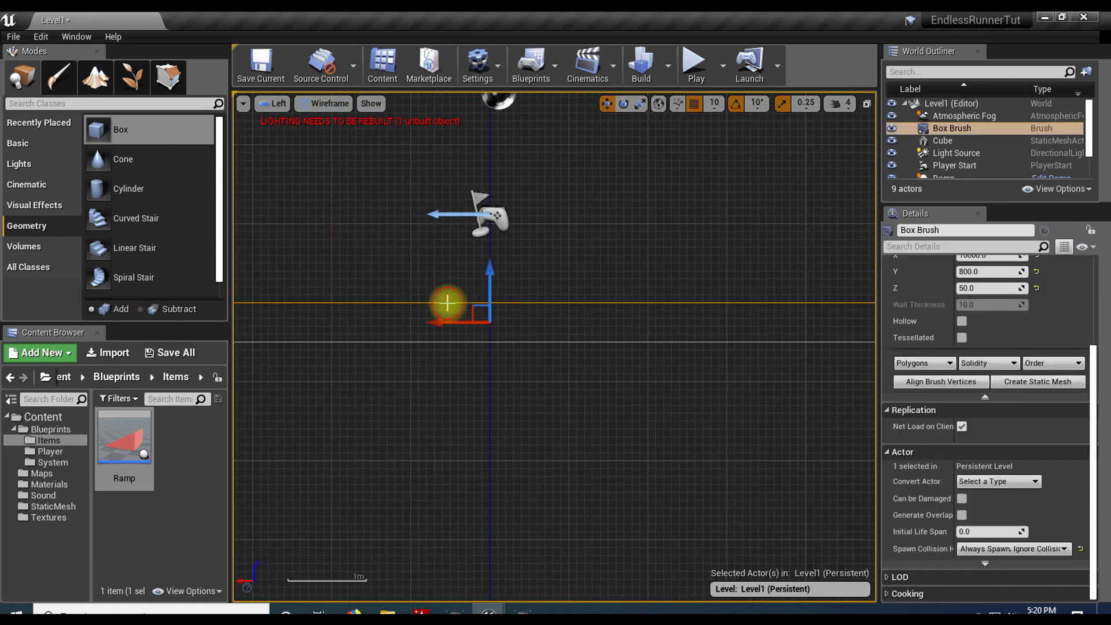
scroll(398, 290, "up", 5)
right_click_drag(456, 284, 631, 290)
scroll(639, 294, "up", 2)
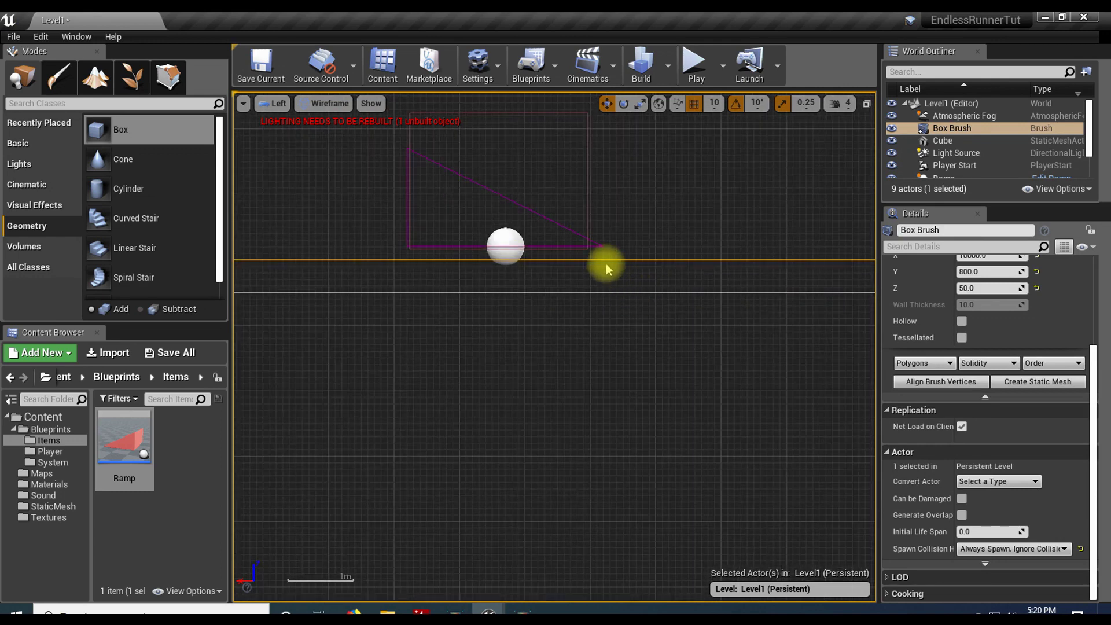
left_click(538, 207)
left_click_drag(505, 196, 502, 210)
scroll(674, 234, "down", 8)
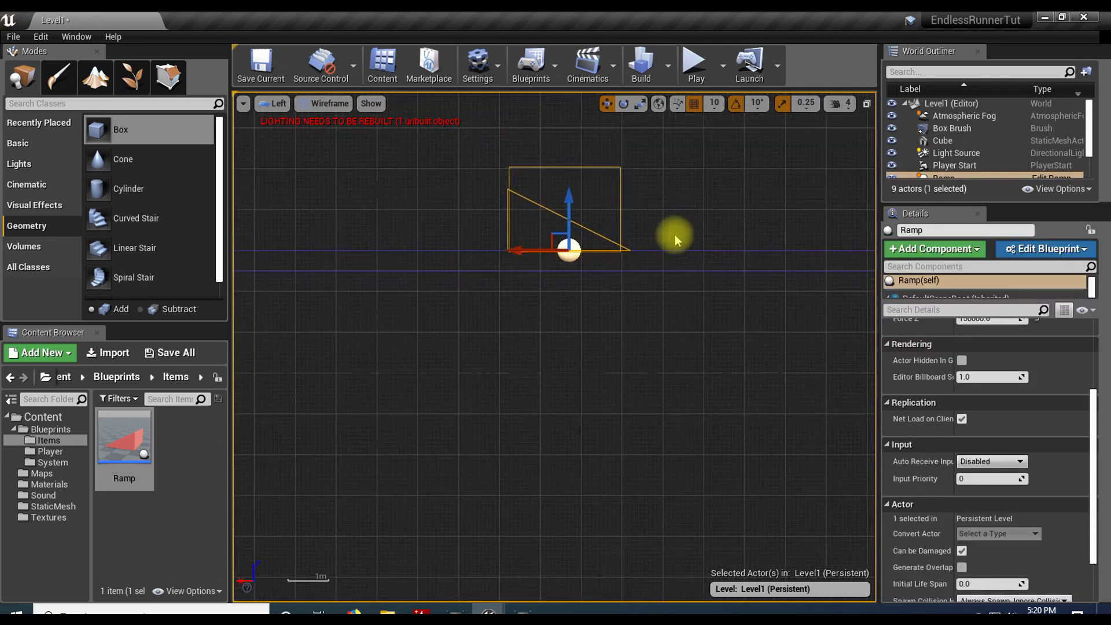
Select the box brush and extend its X size to 50000.
right_click_drag(538, 262, 589, 280)
scroll(356, 269, "down", 3)
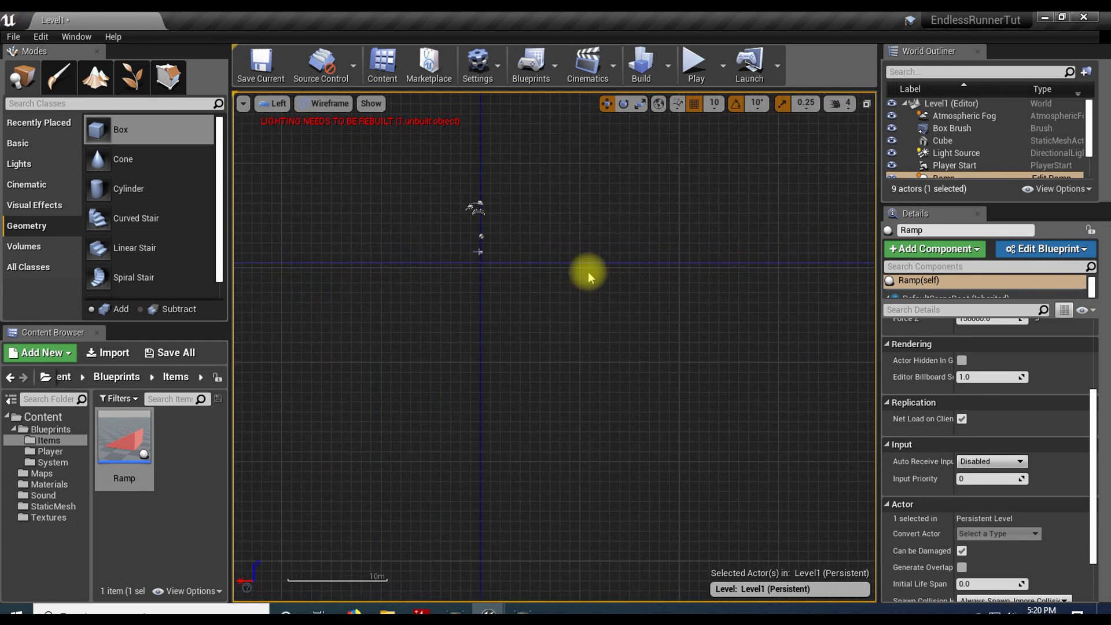
left_click(585, 264)
scroll(579, 287, "down", 3)
mouse_move(465, 314)
right_mouse_down()
mouse_move(681, 308)
mouse_move(377, 308)
mouse_move(608, 313)
mouse_move(509, 322)
right_mouse_up()
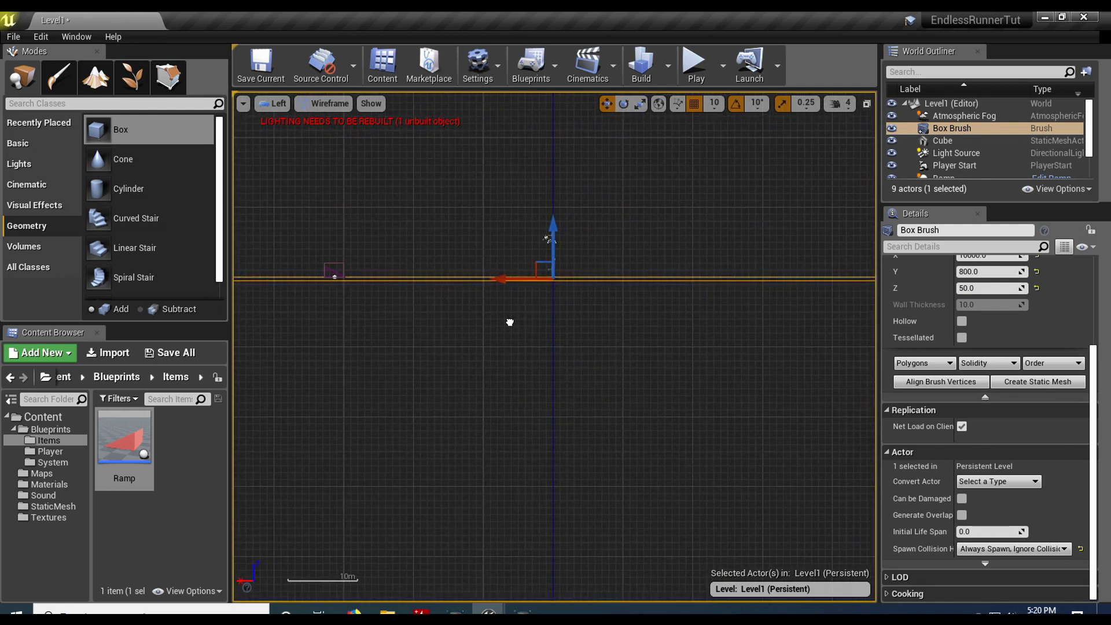
scroll(926, 365, "up", 3)
left_click(983, 343)
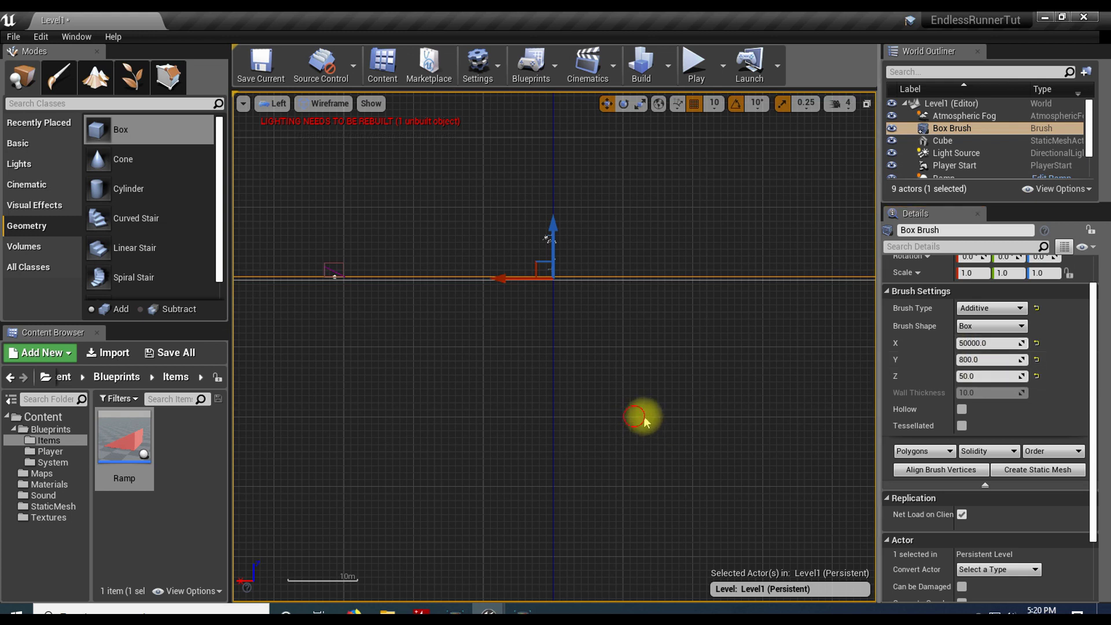
left_click(688, 415)
right_click_drag(700, 396, 649, 359)
left_click(636, 237)
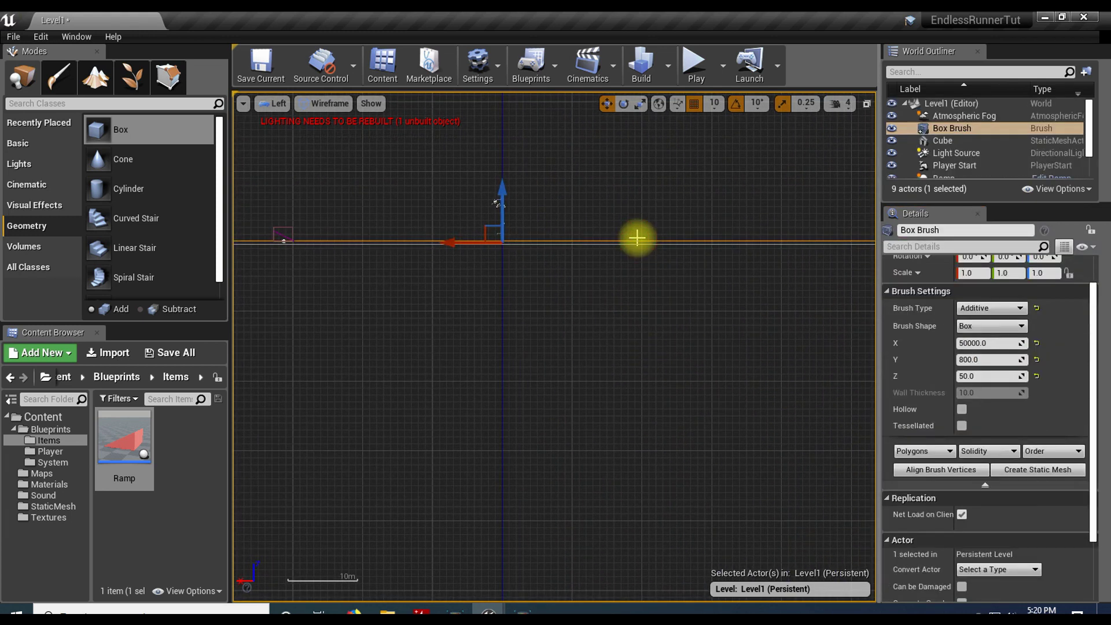
Set the box brush's X size to 5000.
left_click(989, 344)
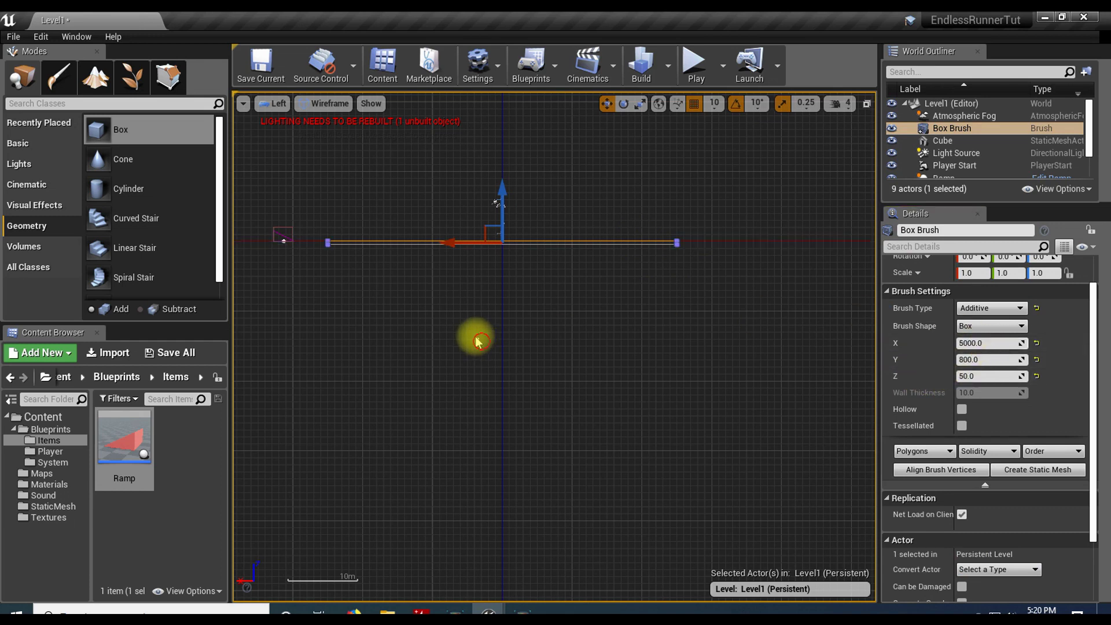
left_click(446, 303)
right_click_drag(446, 304, 671, 347)
scroll(671, 346, "up", 2)
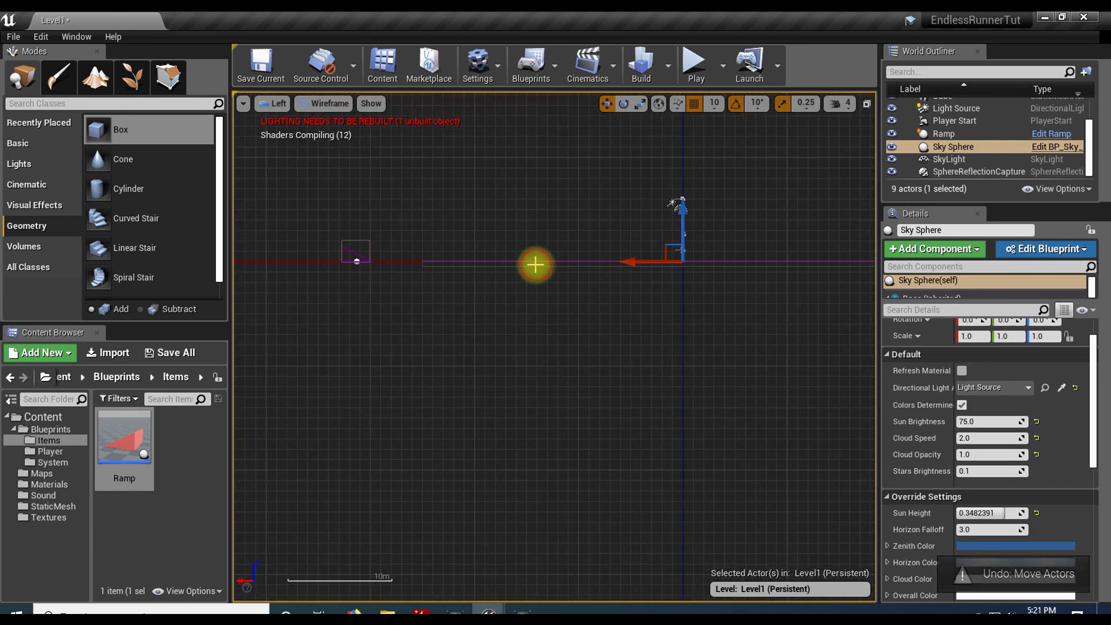
Reselect the box brush and slide it along X beneath the ramp so its rear end meets the vertical origin line.
left_click(535, 263)
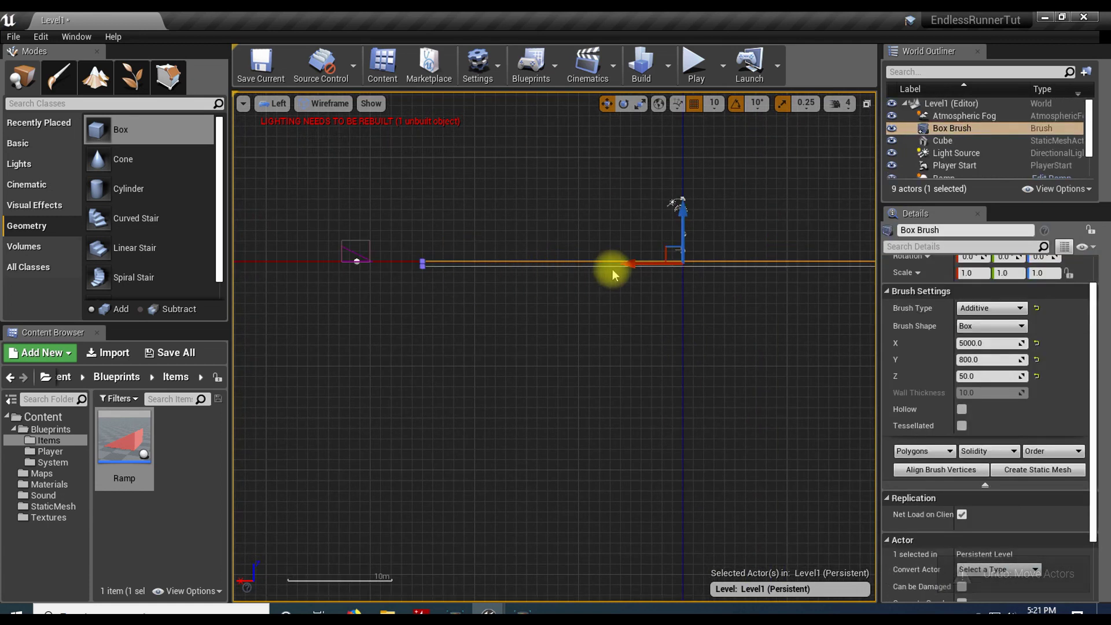
left_click_drag(626, 263, 457, 265)
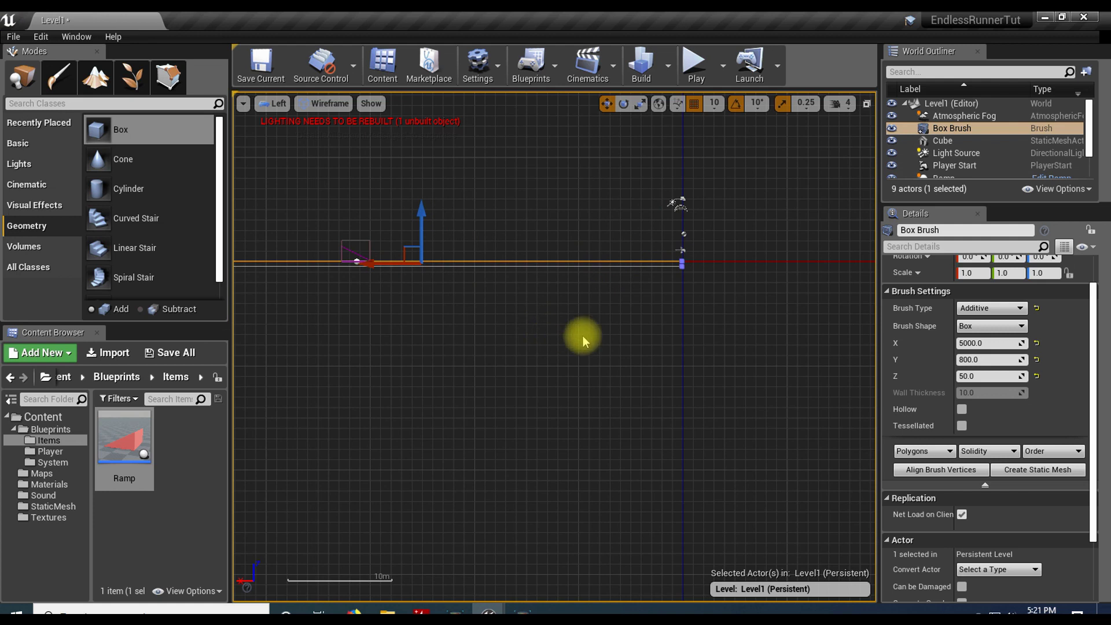
scroll(585, 338, "up", 1)
scroll(584, 337, "up", 1)
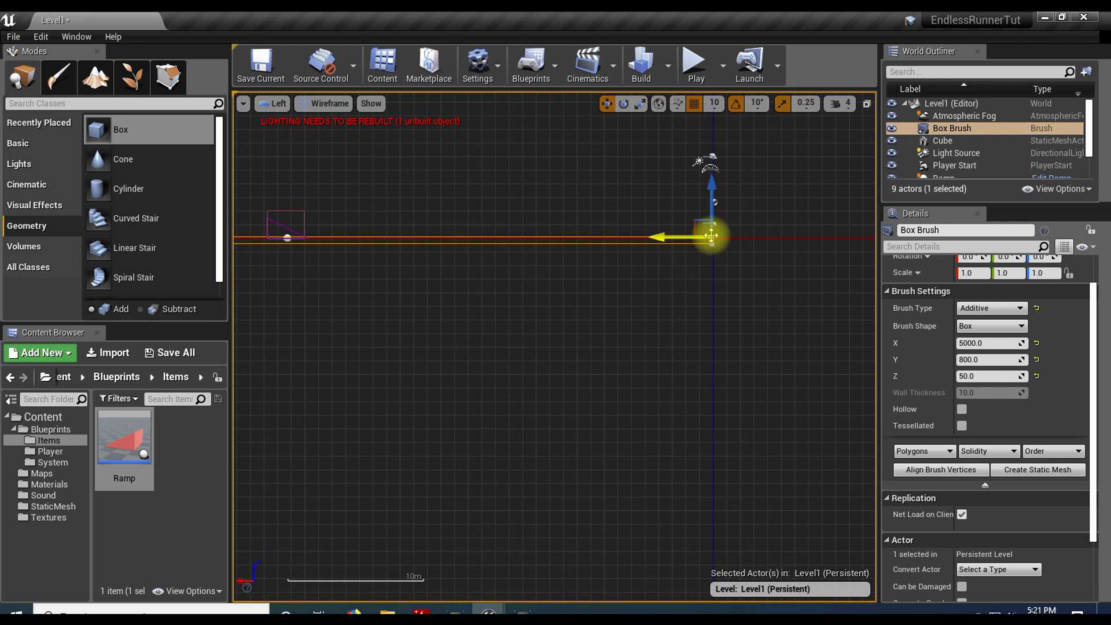
Shift the box brush backward along X so its rear end extends about 2 m behind the player start.
scroll(668, 268, "up", 6)
right_click_drag(705, 228, 496, 417)
scroll(496, 417, "up", 1)
scroll(496, 417, "up", 10)
mouse_move(630, 378)
right_mouse_down()
mouse_move(523, 387)
mouse_move(345, 480)
right_mouse_up()
left_click_drag(546, 239, 540, 249)
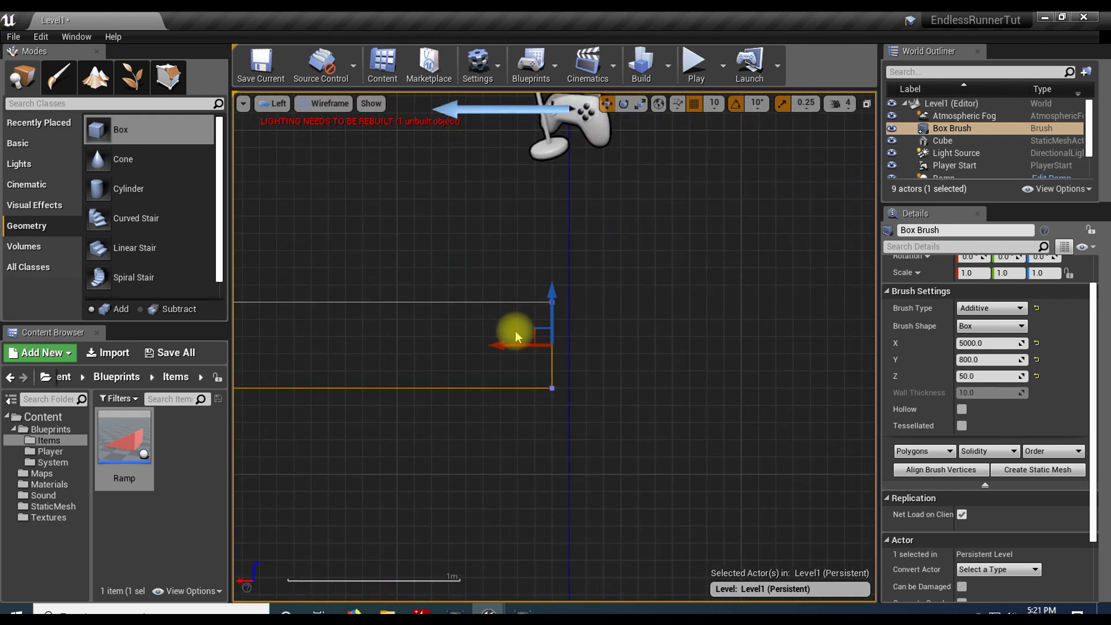
left_click_drag(557, 340, 702, 338)
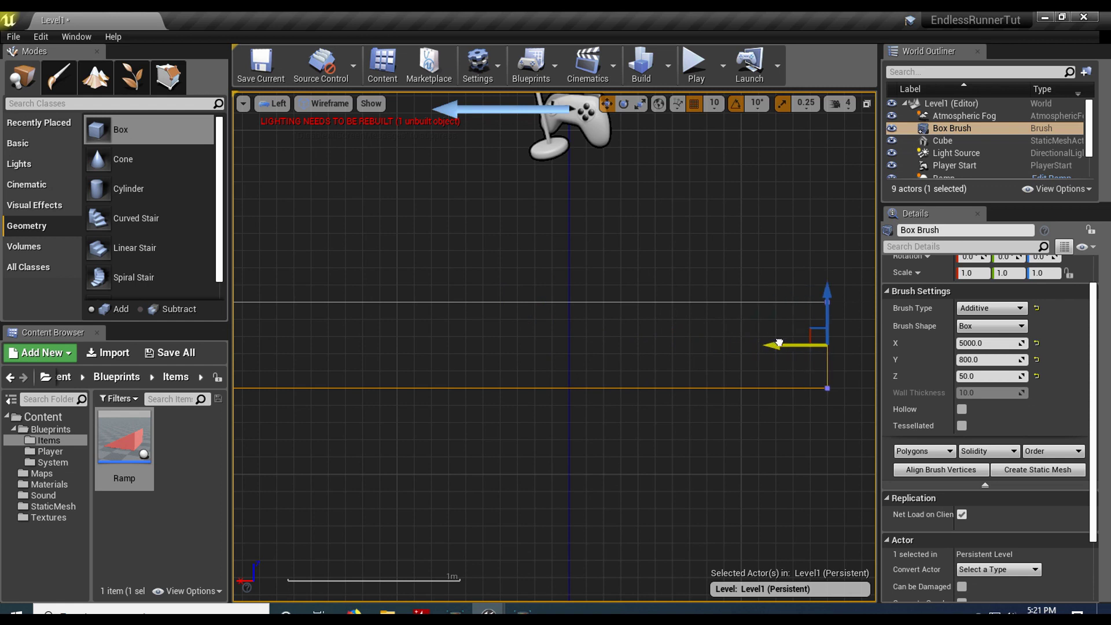
scroll(790, 348, "down", 9)
right_click_drag(737, 397, 550, 419)
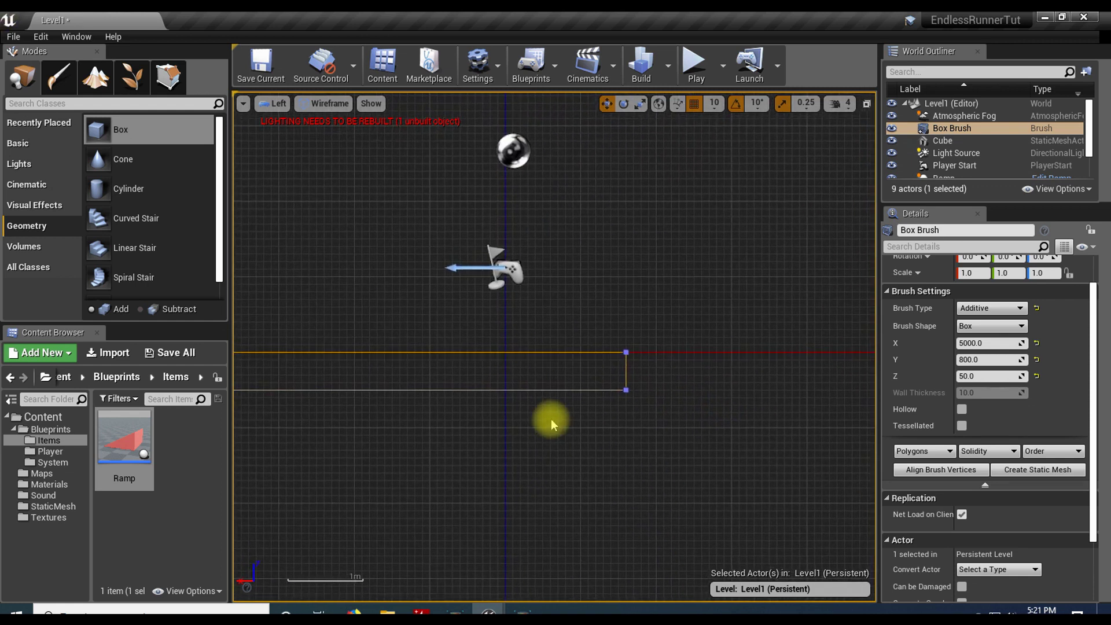
left_click_drag(571, 371, 586, 371)
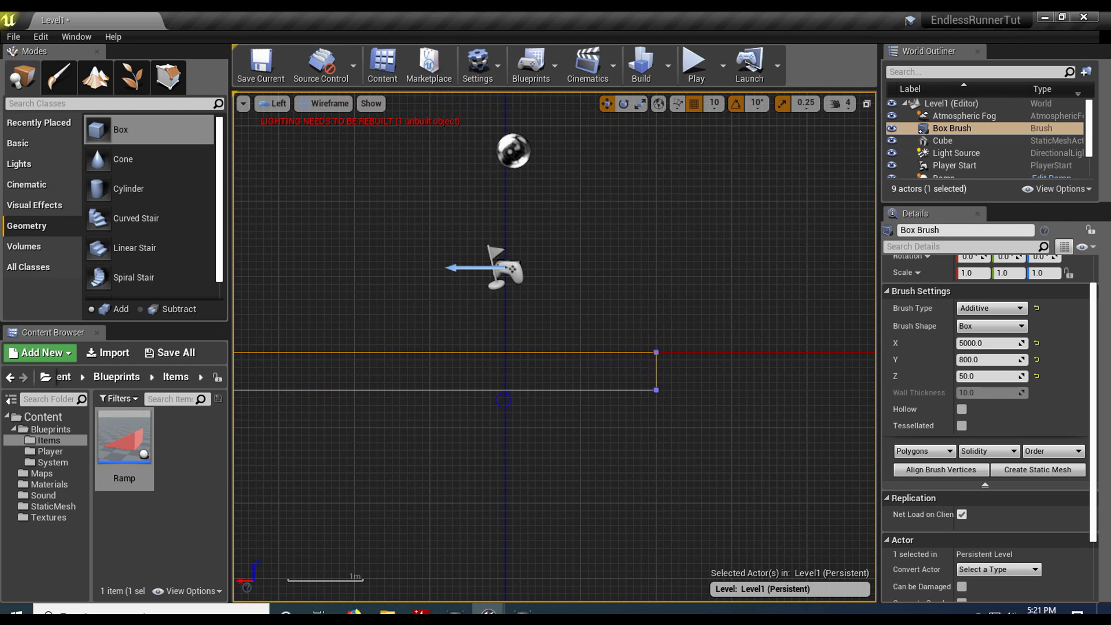
Examine how the ramp sits on the box brush in the side view.
right_click_drag(504, 397, 657, 441)
scroll(631, 441, "down", 4)
scroll(632, 441, "up", 4)
right_click_drag(459, 446, 861, 370)
right_click_drag(388, 395, 762, 413)
right_click_drag(447, 395, 565, 417)
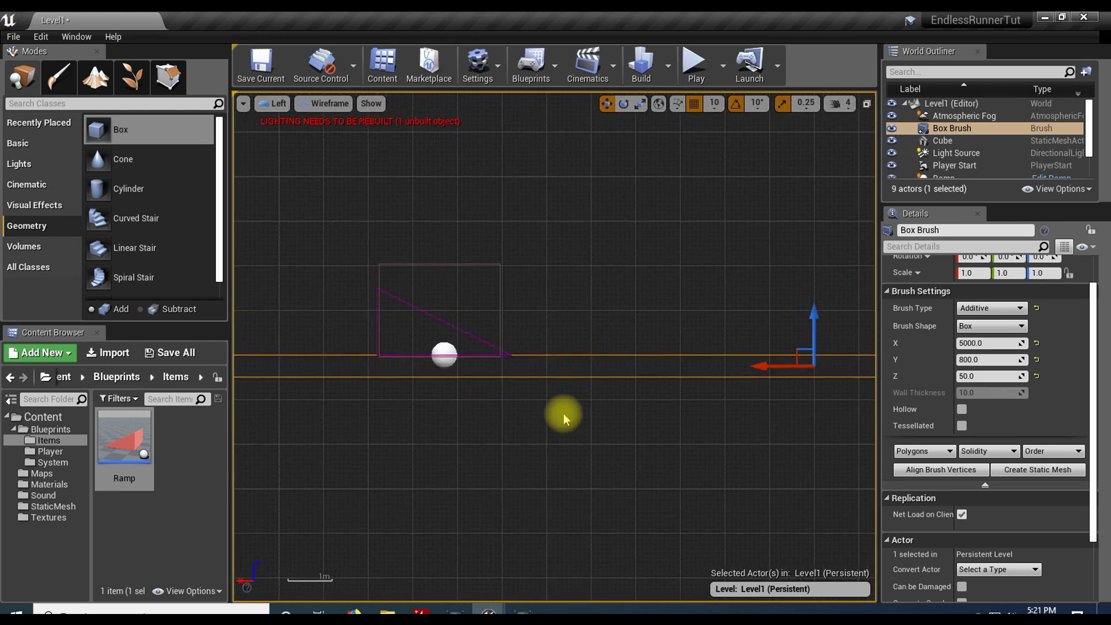
left_click(444, 320)
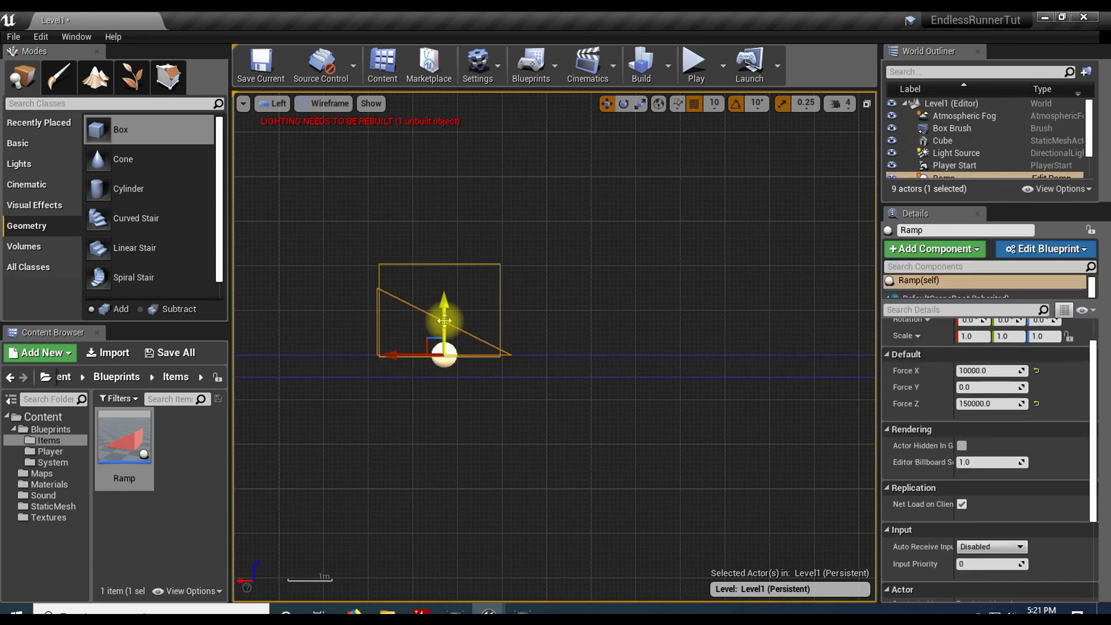
right_click(376, 288)
left_click(573, 299)
left_click(653, 373)
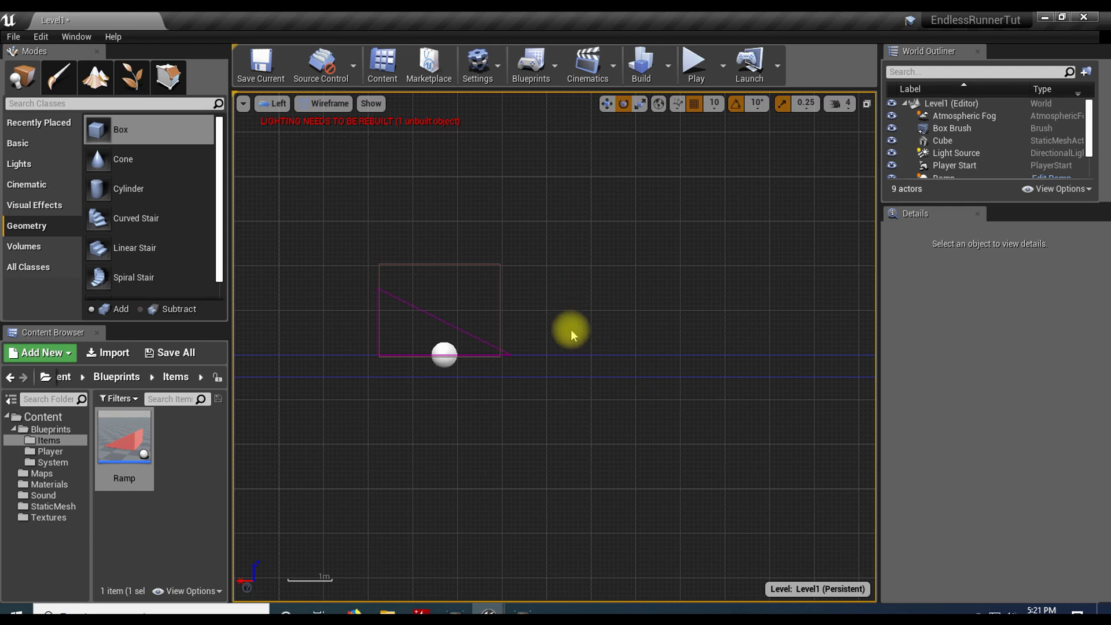
scroll(578, 364, "down", 8)
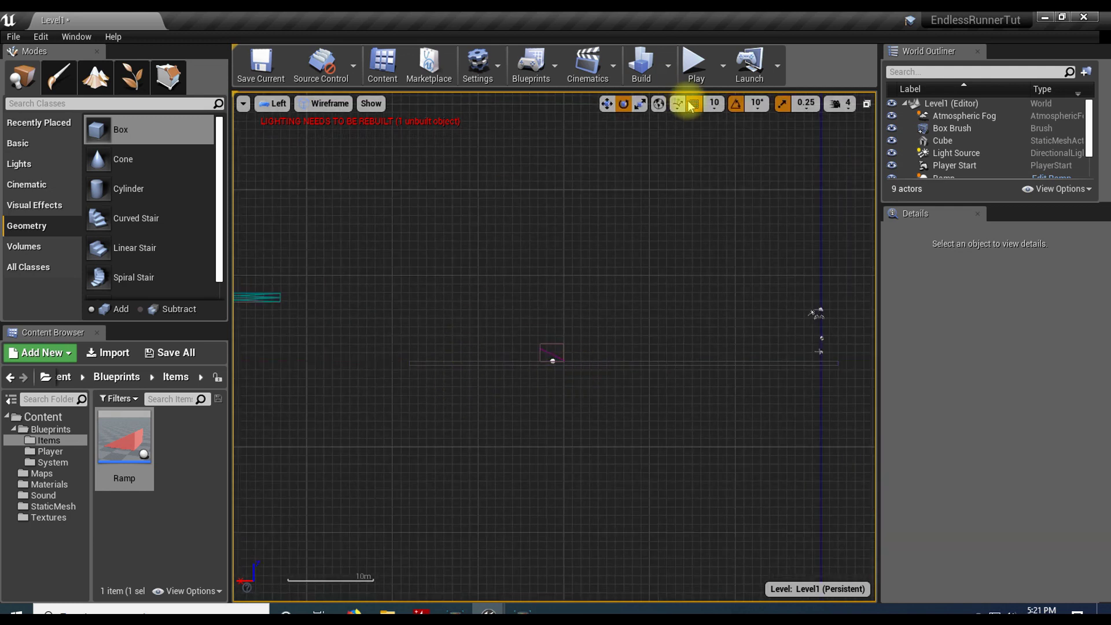
Switch the viewport to perspective view and shift the ramp sideways along Y so it lies within the floor's width.
left_click(275, 104)
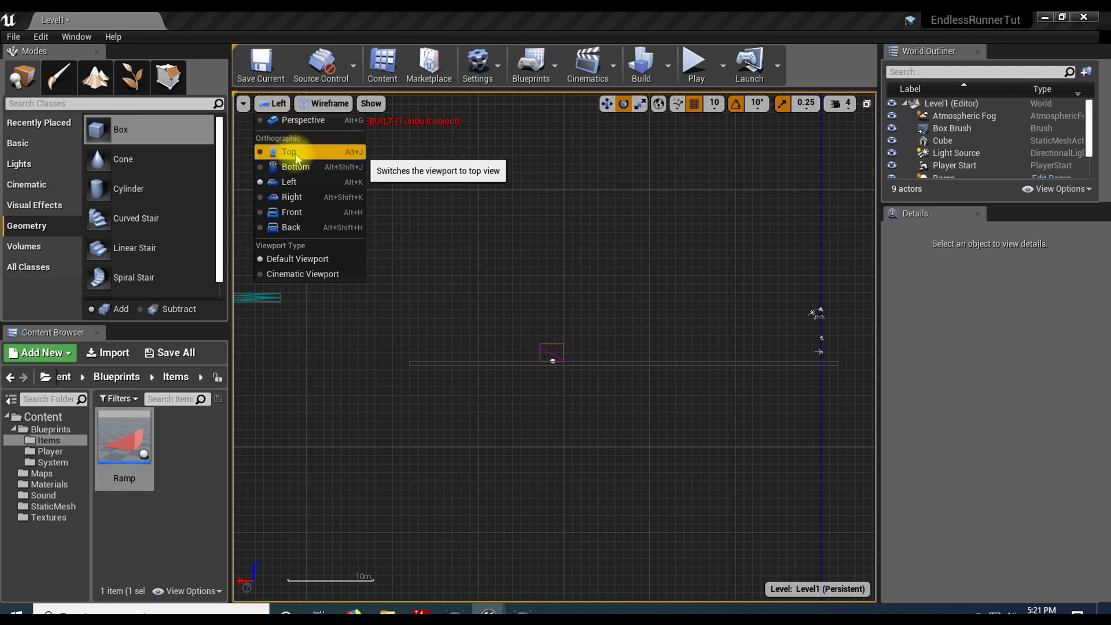
left_click(298, 120)
left_click_drag(539, 346, 497, 376)
right_click_drag(497, 376, 503, 324)
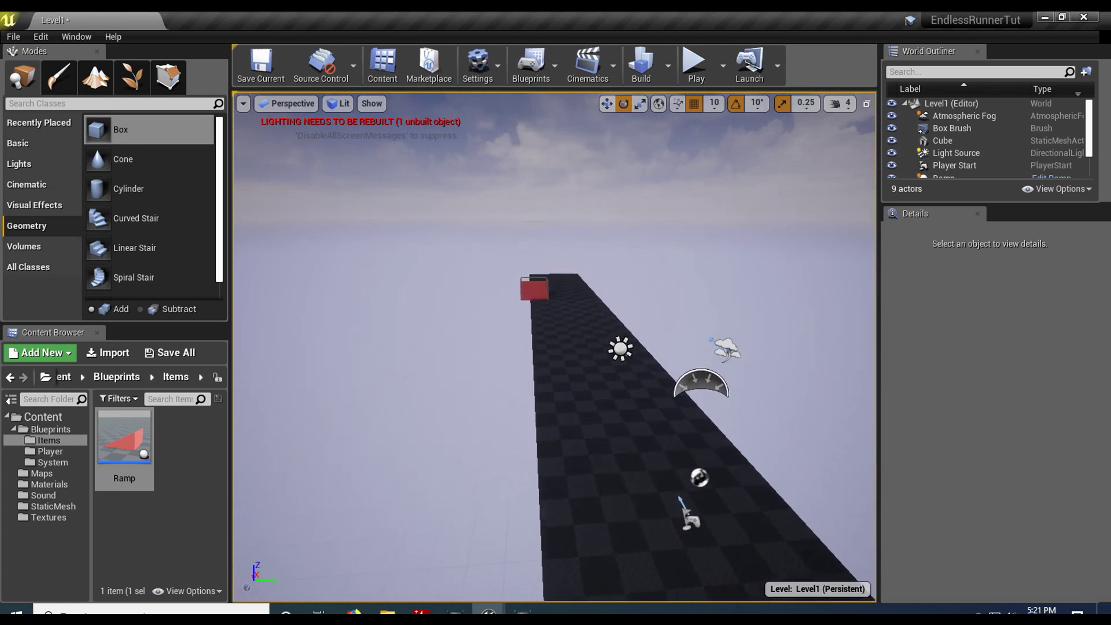
right_click_drag(515, 393, 517, 408)
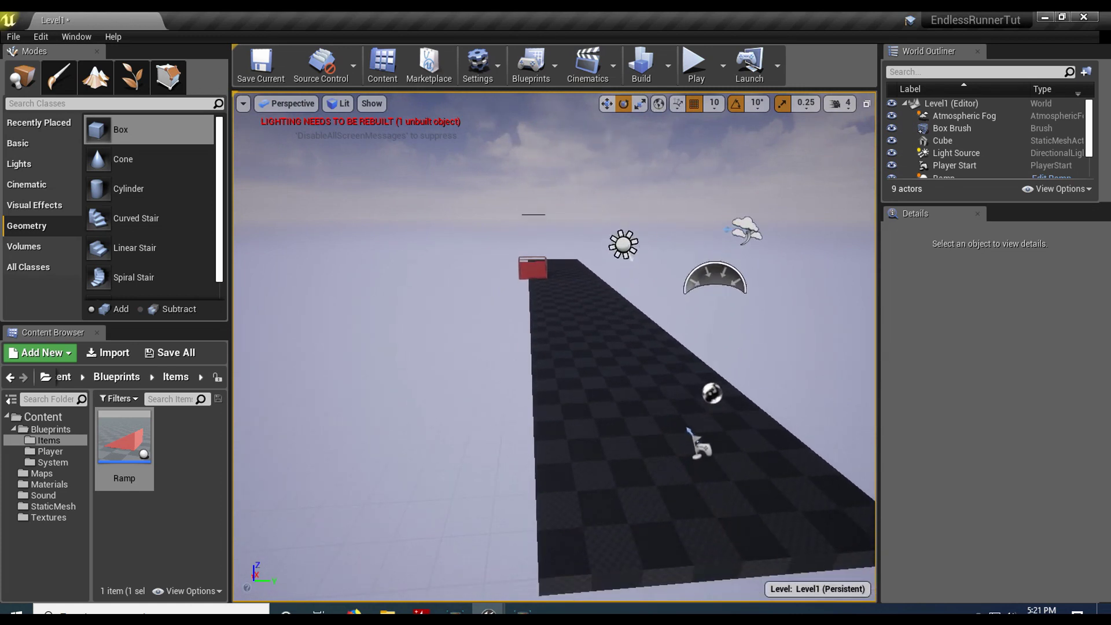
left_click(529, 269)
key("w")
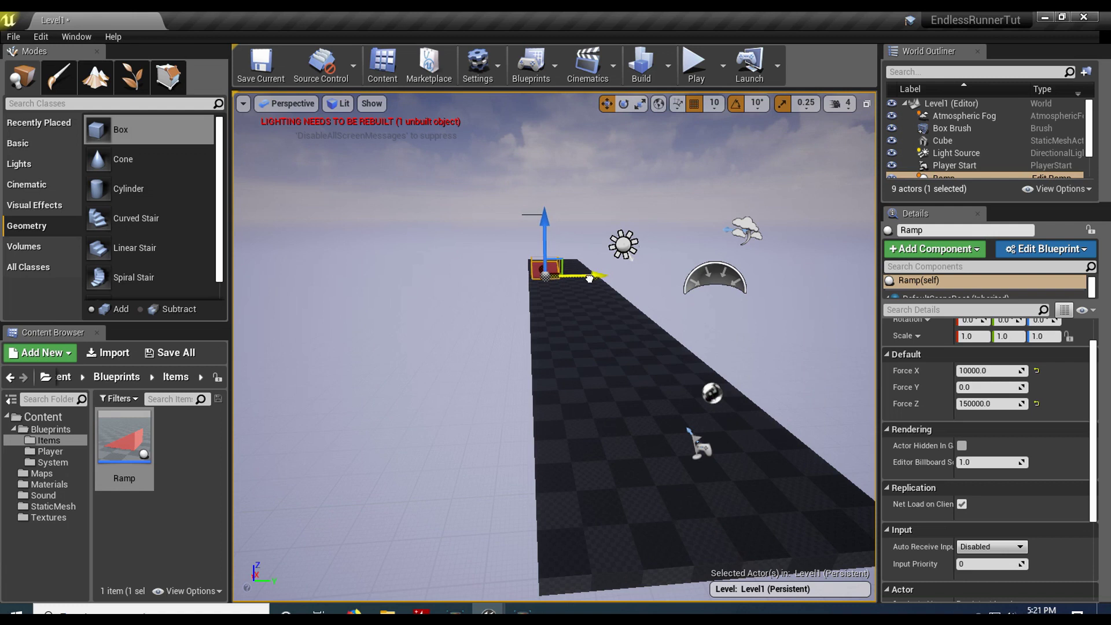
key("w")
Examine the ramp, the far end of the floor and the gap to the floating cube platform from several angles.
right_click_drag(568, 344, 648, 321)
right_click_drag(763, 322, 763, 322)
left_click(499, 245)
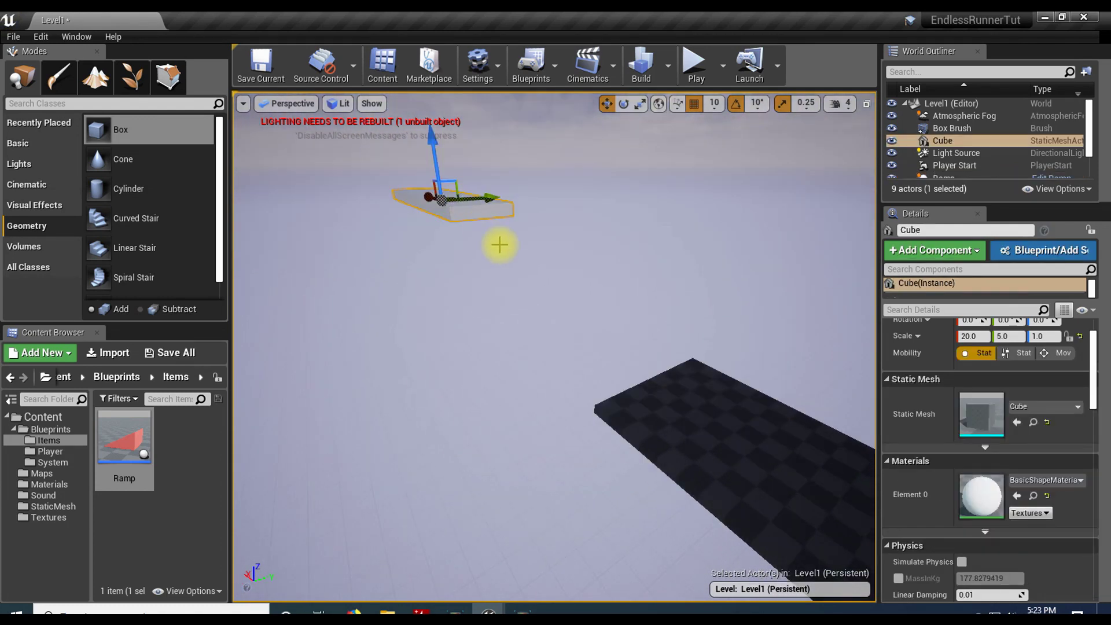
left_click_drag(595, 330, 699, 263)
right_click_drag(699, 263, 402, 302)
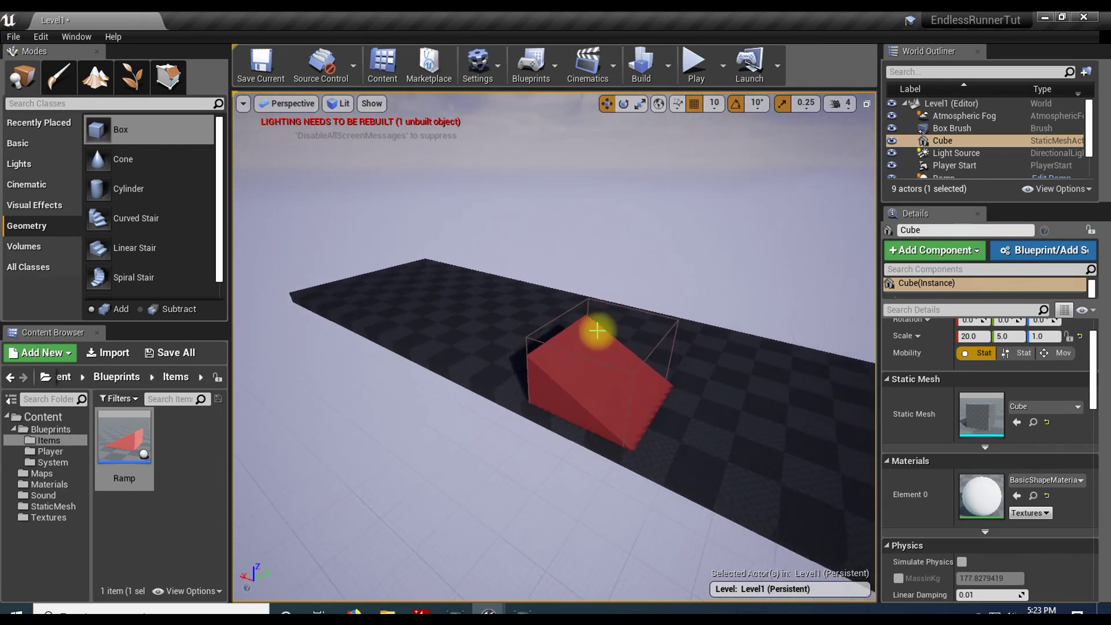
left_click(368, 295)
right_click_drag(507, 319, 507, 319)
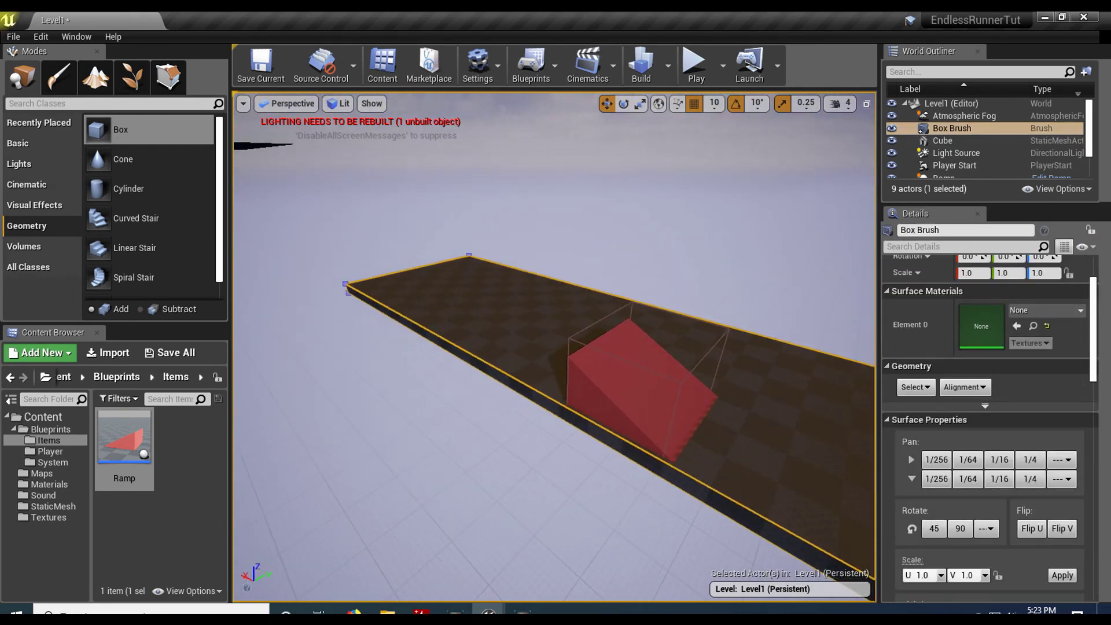
right_click_drag(505, 362, 506, 362)
right_click_drag(602, 366, 603, 367)
left_click(590, 366)
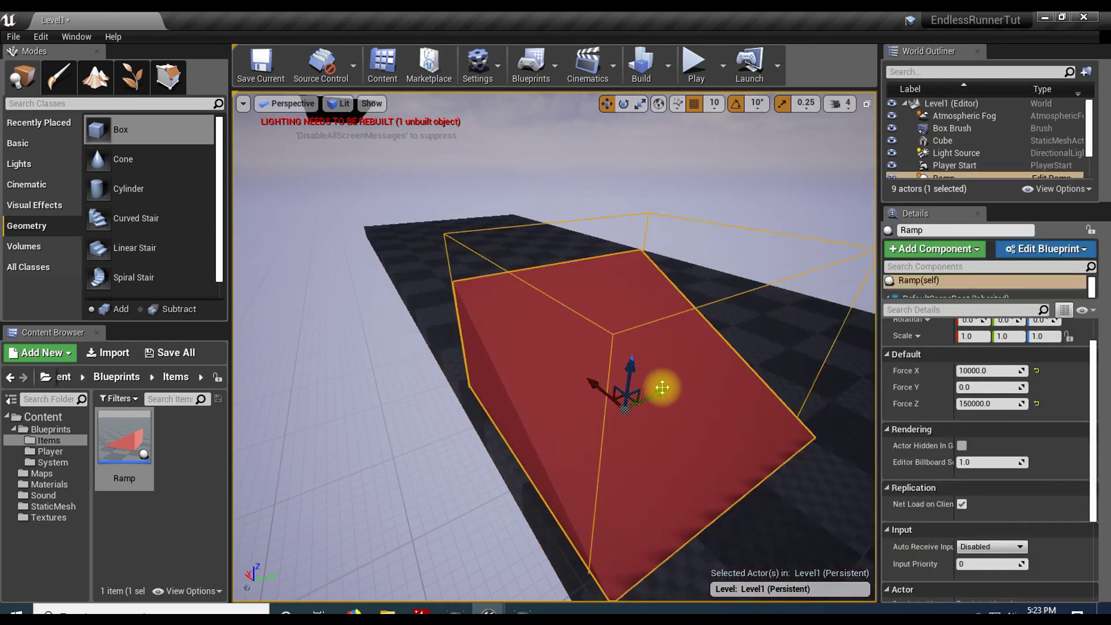
mouse_move(658, 394)
left_mouse_down()
mouse_move(647, 398)
mouse_move(660, 394)
left_mouse_up()
right_click_drag(659, 394, 659, 394)
left_click_drag(443, 315, 470, 337)
right_click_drag(468, 335, 468, 335)
left_click(375, 210)
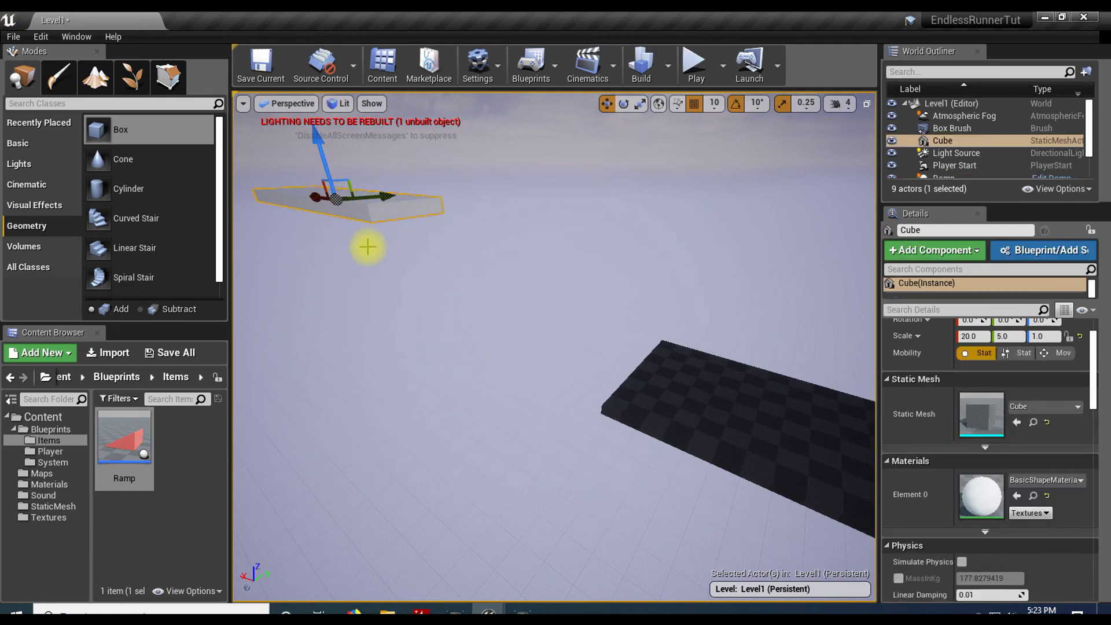
right_click_drag(386, 259, 386, 258)
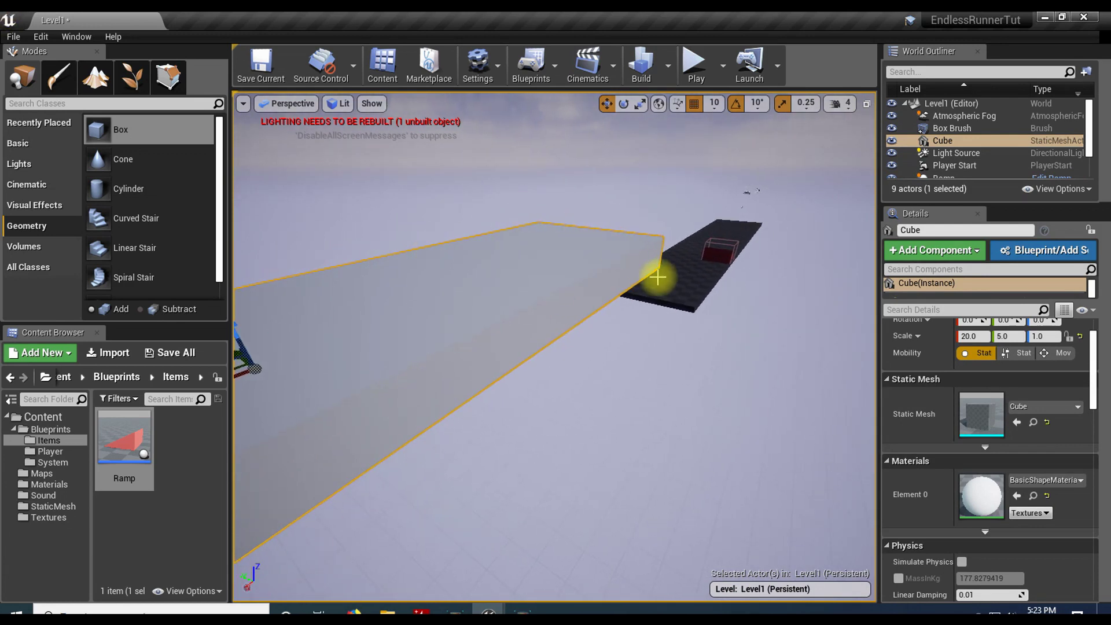
Apply the Ground material from the Materials folder to the top surface of the box brush.
left_click(51, 484)
left_click_drag(124, 437, 683, 279)
right_click_drag(656, 326, 650, 314)
key("w")
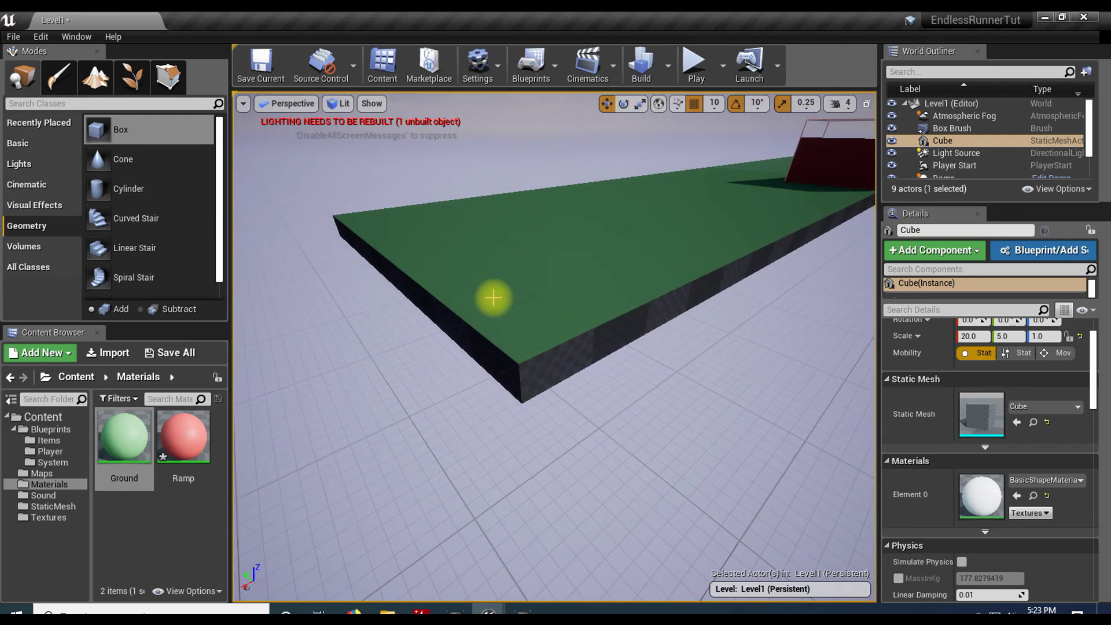
Select all remaining unpainted box brush surfaces with Select Matching Material and apply the Ground material to them.
left_click(502, 270)
left_click(529, 361)
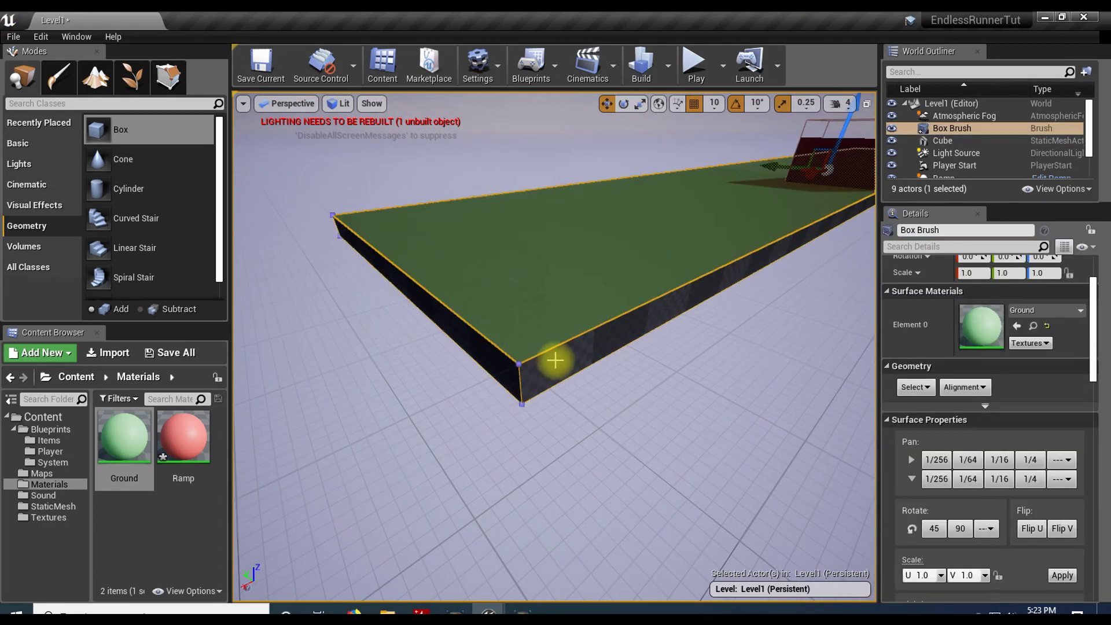
left_click(554, 360)
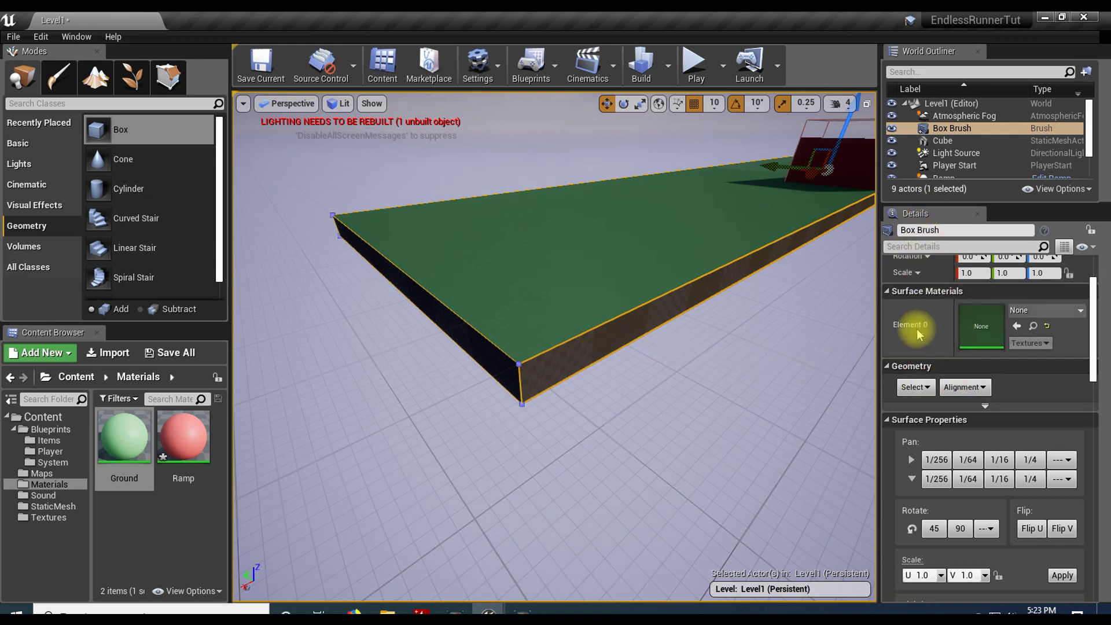
scroll(917, 317, "up", 2)
scroll(925, 289, "down", 3)
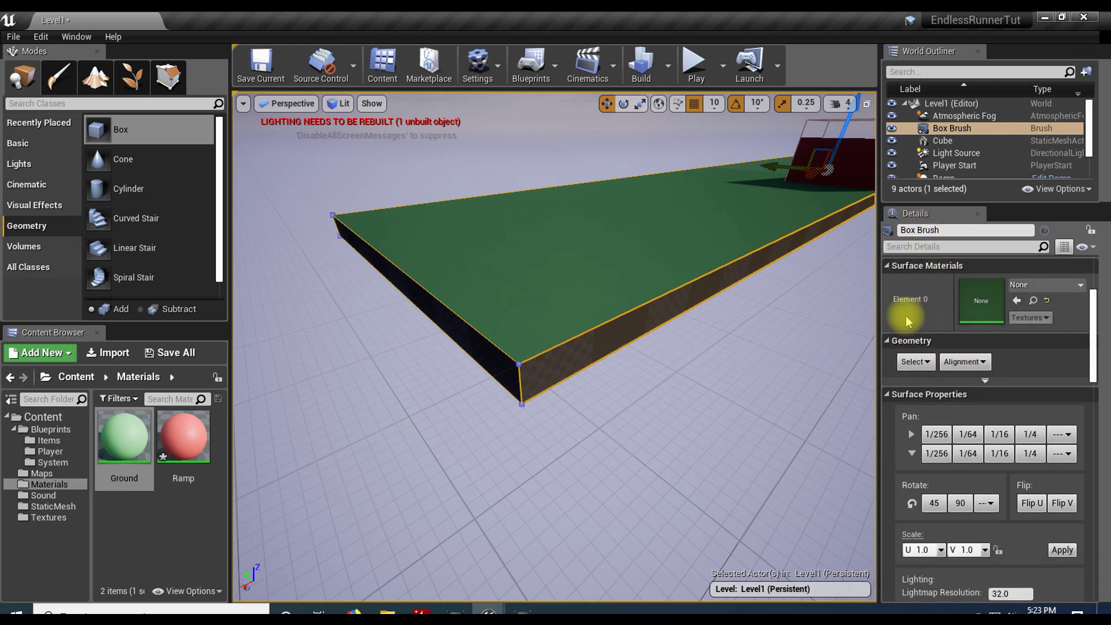
left_click(913, 362)
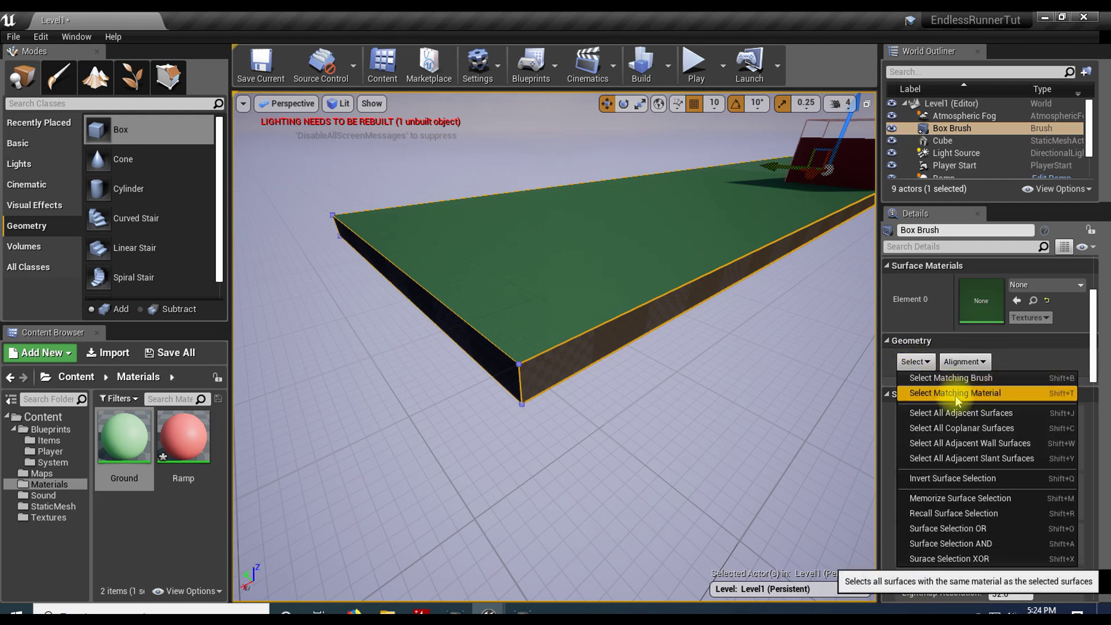
left_click(973, 395)
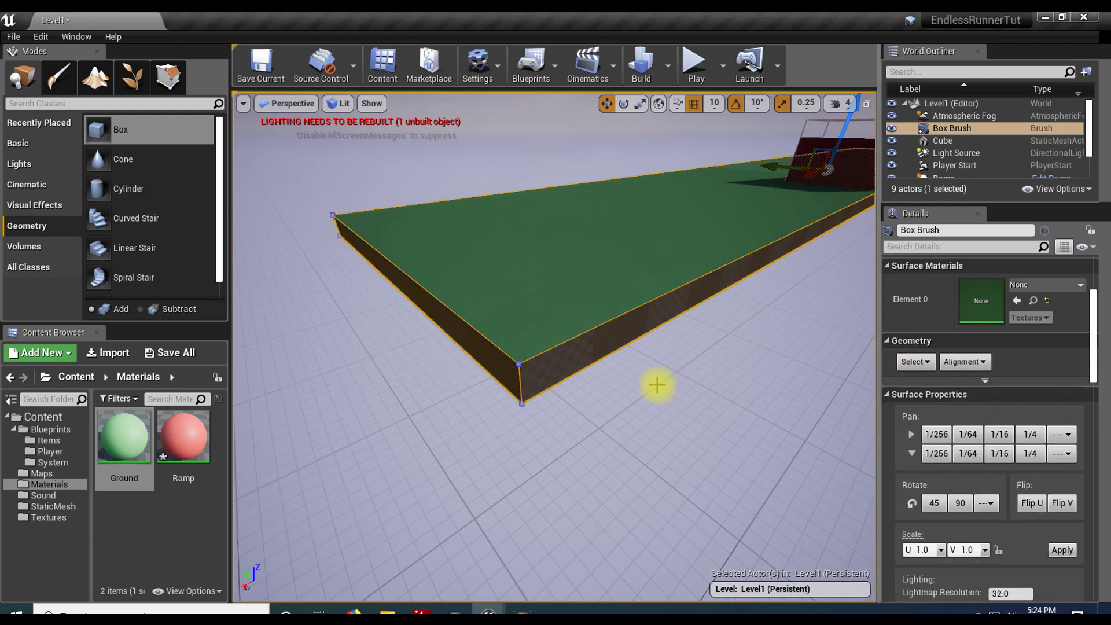
mouse_move(121, 438)
left_mouse_down()
mouse_move(260, 392)
mouse_move(498, 372)
left_mouse_up()
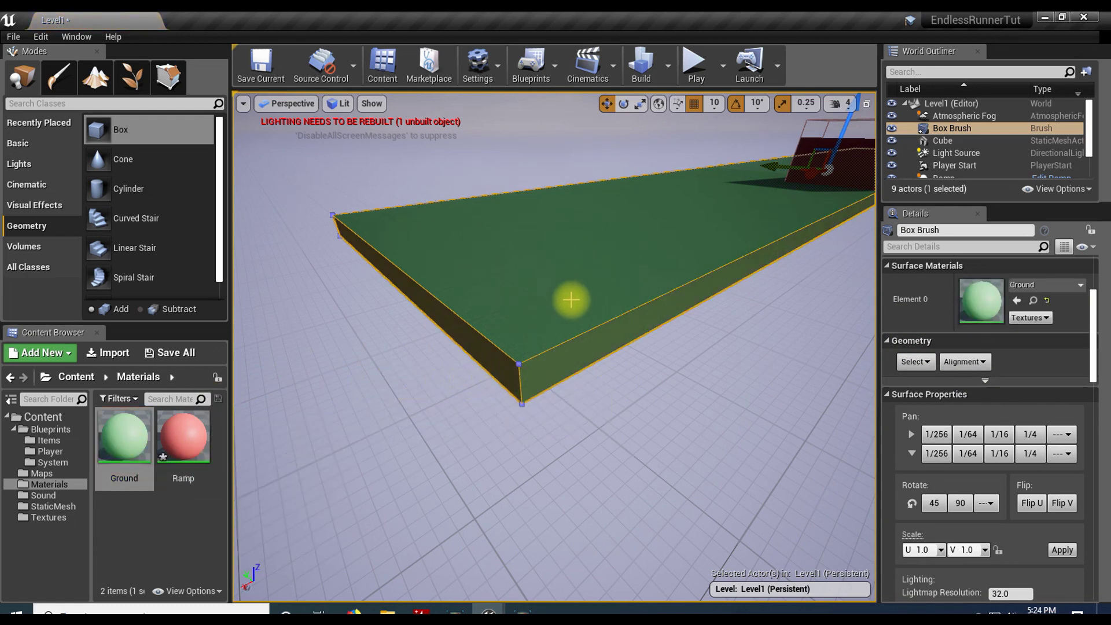
Duplicate the green box brush along its length, extending the copy forward beneath the floating cube platform.
mouse_move(634, 272)
right_mouse_down()
mouse_move(509, 260)
mouse_move(642, 295)
mouse_move(630, 266)
right_mouse_up()
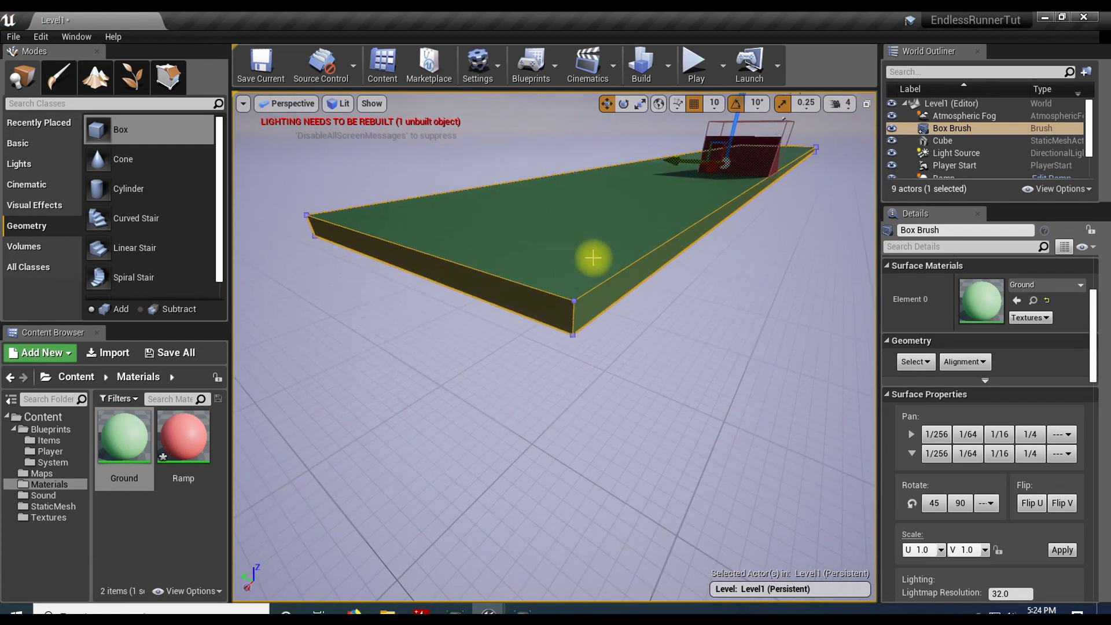
mouse_move(536, 271)
right_mouse_down()
mouse_move(523, 281)
mouse_move(544, 249)
mouse_move(301, 231)
mouse_move(528, 285)
mouse_move(532, 272)
mouse_move(525, 282)
mouse_move(376, 289)
mouse_move(312, 243)
mouse_move(352, 260)
mouse_move(520, 276)
right_mouse_up()
mouse_move(612, 347)
right_mouse_down()
mouse_move(538, 289)
mouse_move(612, 348)
right_mouse_up()
right_click_drag(533, 369, 434, 284)
mouse_move(765, 449)
right_mouse_down()
mouse_move(868, 457)
mouse_move(742, 439)
right_mouse_up()
mouse_move(605, 401)
right_mouse_down()
mouse_move(642, 388)
mouse_move(647, 400)
mouse_move(596, 393)
mouse_move(610, 358)
mouse_move(584, 404)
mouse_move(612, 389)
right_mouse_up()
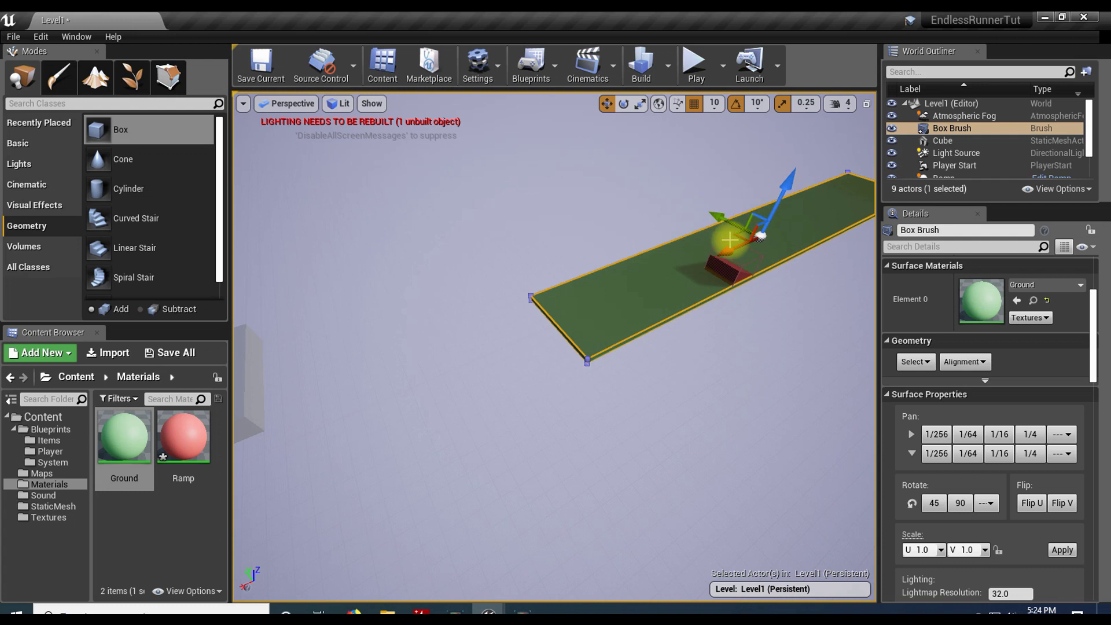
mouse_move(728, 250)
left_mouse_down("alt")
mouse_move(683, 255)
mouse_move(555, 304)
mouse_move(418, 370)
left_mouse_up("alt")
right_click_drag(517, 411, 370, 410)
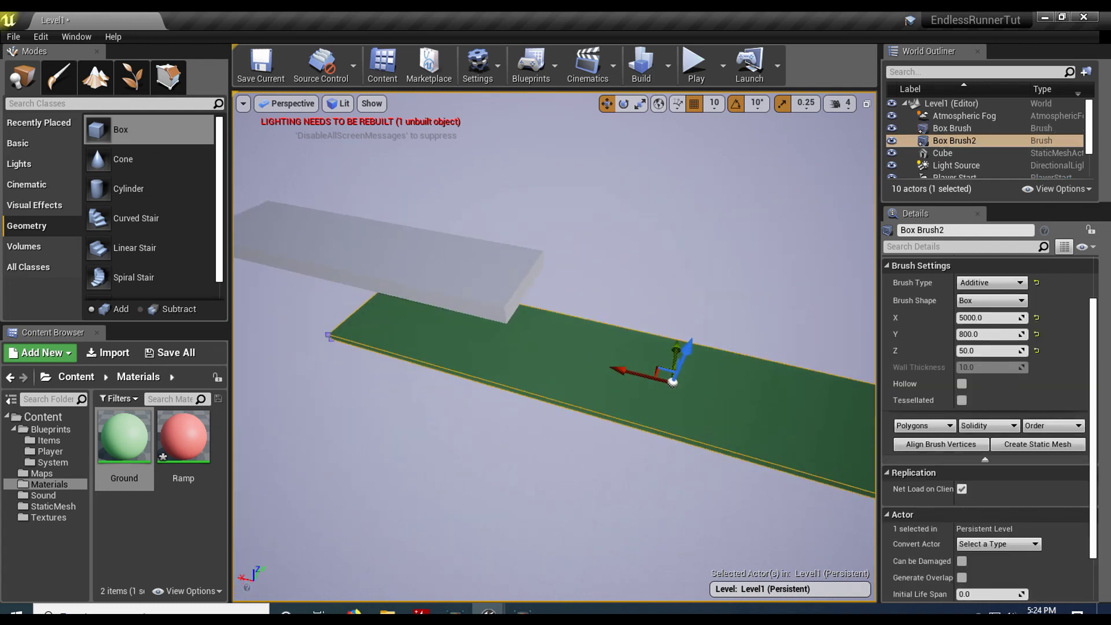
left_click_drag(415, 334, 412, 333)
mouse_move(538, 386)
right_mouse_down()
mouse_move(405, 387)
mouse_move(538, 387)
mouse_move(515, 417)
right_mouse_up()
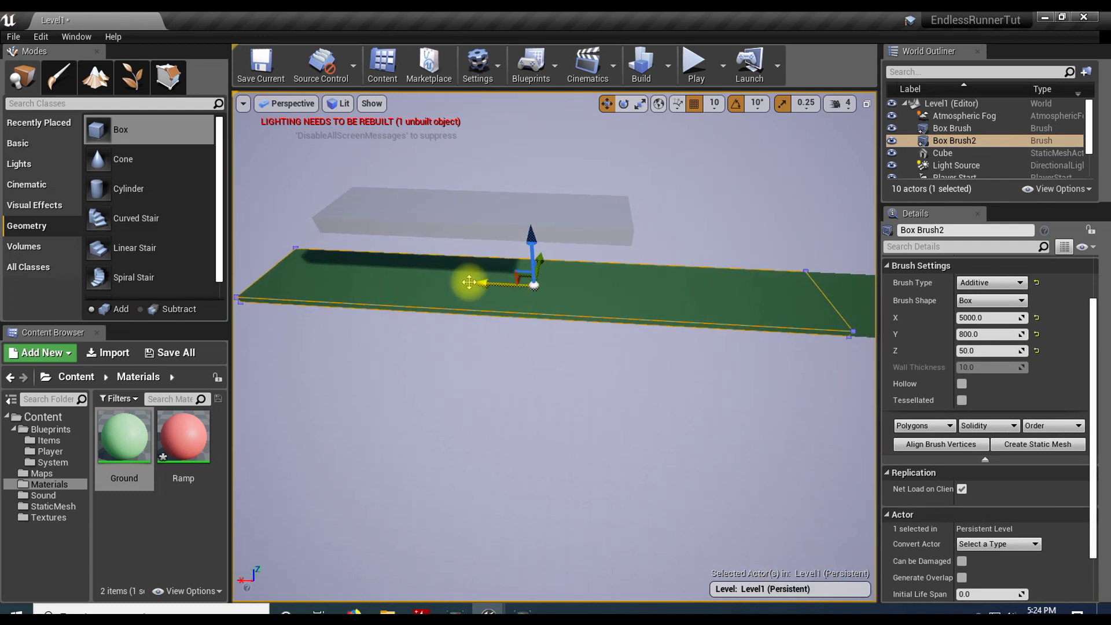
Move the duplicated box brush farther along X past the floating cube, leaving a gap between the two green floors.
left_click_drag(484, 281, 57, 278)
mouse_move(506, 358)
right_mouse_down()
mouse_move(448, 347)
mouse_move(454, 333)
mouse_move(592, 341)
mouse_move(593, 353)
mouse_move(523, 353)
right_mouse_up()
left_click_drag(524, 353, 518, 459)
mouse_move(506, 352)
right_mouse_down()
mouse_move(486, 379)
mouse_move(504, 371)
right_mouse_up()
left_click_drag(504, 372, 511, 357)
right_click_drag(365, 373, 354, 340)
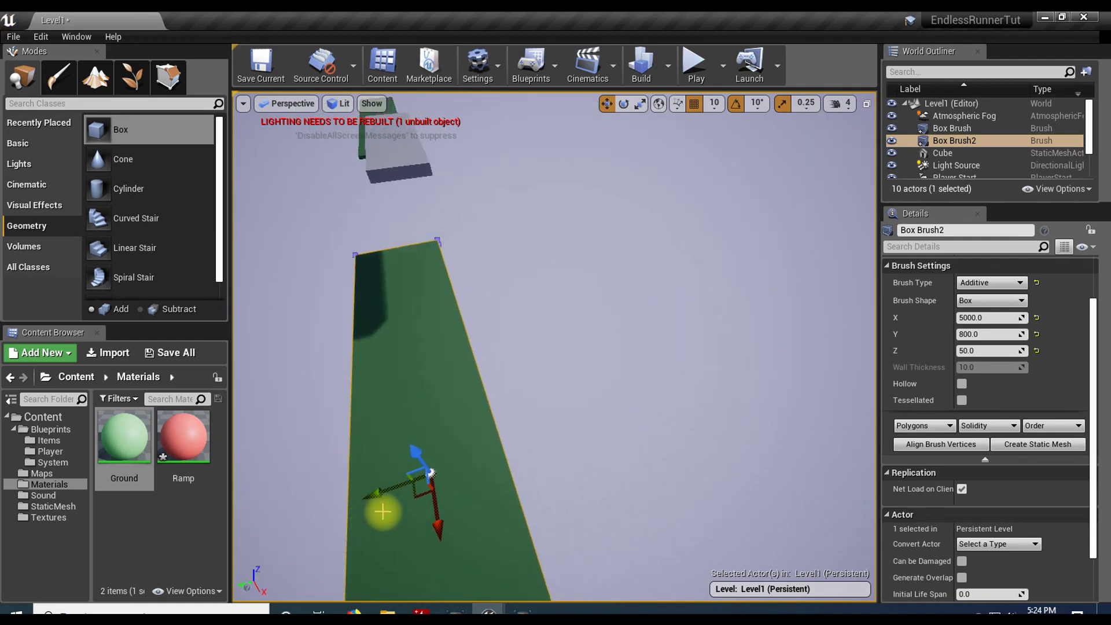
Shift the second box brush sideways along Y, then reposition it in the top view along X and Y to clear the cube's far end.
left_click_drag(374, 497, 415, 483)
left_click(287, 106)
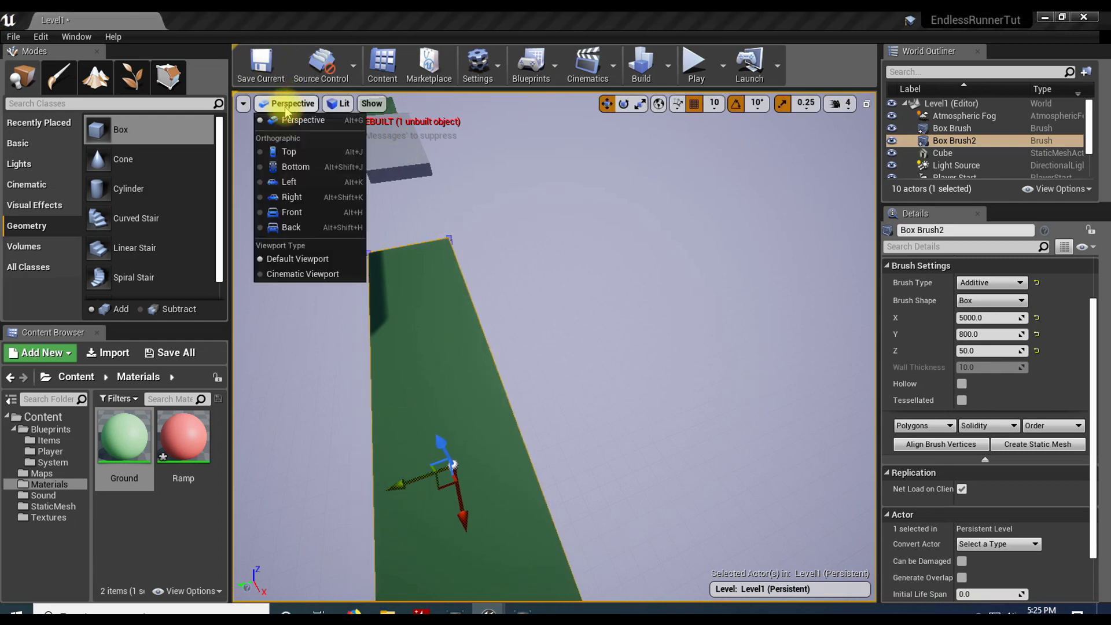
left_click(290, 151)
mouse_move(522, 301)
right_mouse_down()
mouse_move(612, 280)
mouse_move(595, 199)
mouse_move(379, 250)
mouse_move(235, 235)
mouse_move(397, 331)
right_mouse_up()
left_click(309, 320)
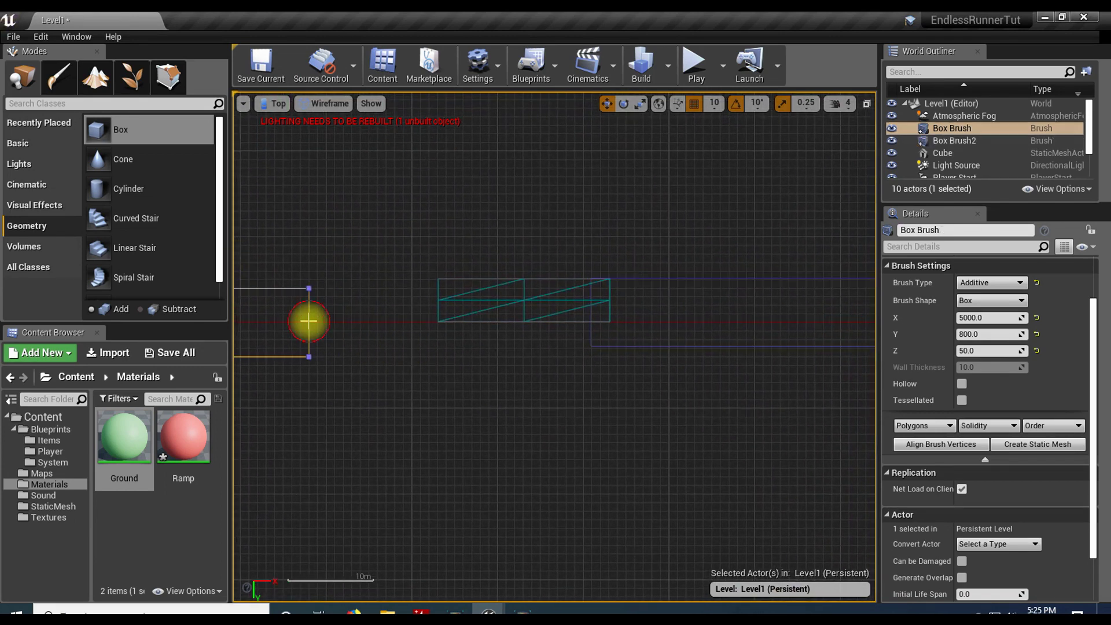
left_click(436, 304)
mouse_move(470, 290)
right_mouse_down()
mouse_move(391, 374)
mouse_move(287, 389)
right_mouse_up()
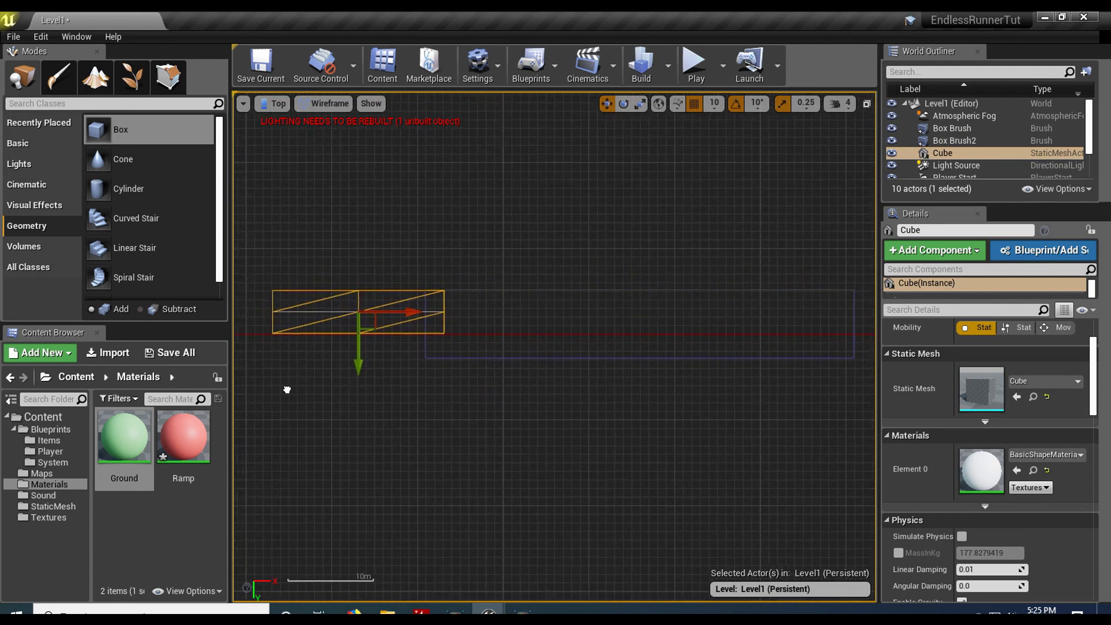
left_click(480, 361)
left_click(480, 364)
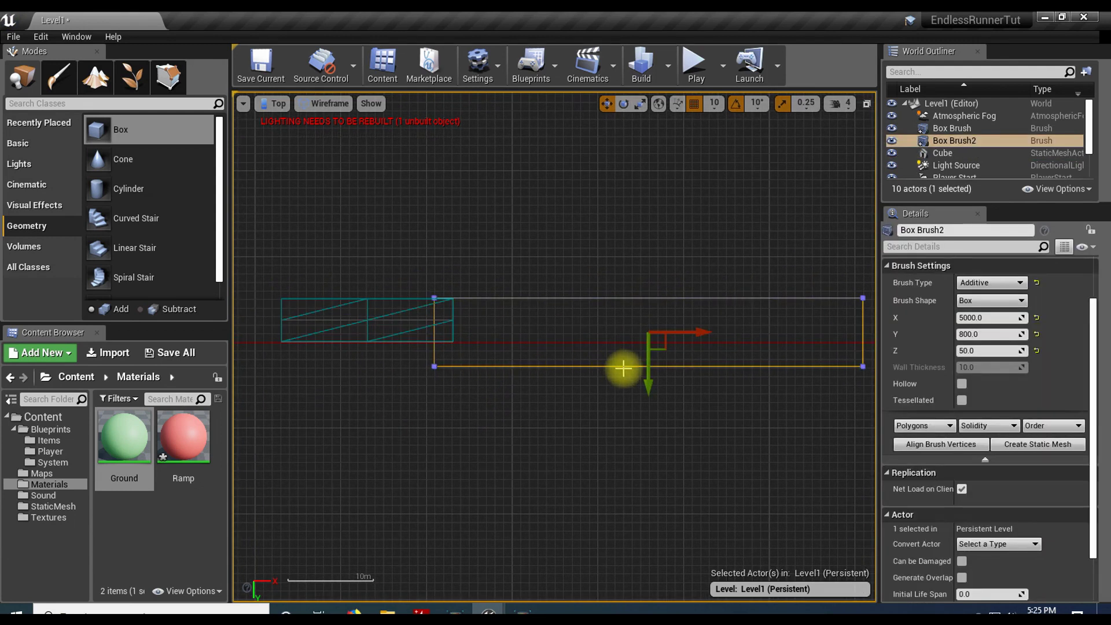
left_click_drag(650, 385, 652, 374)
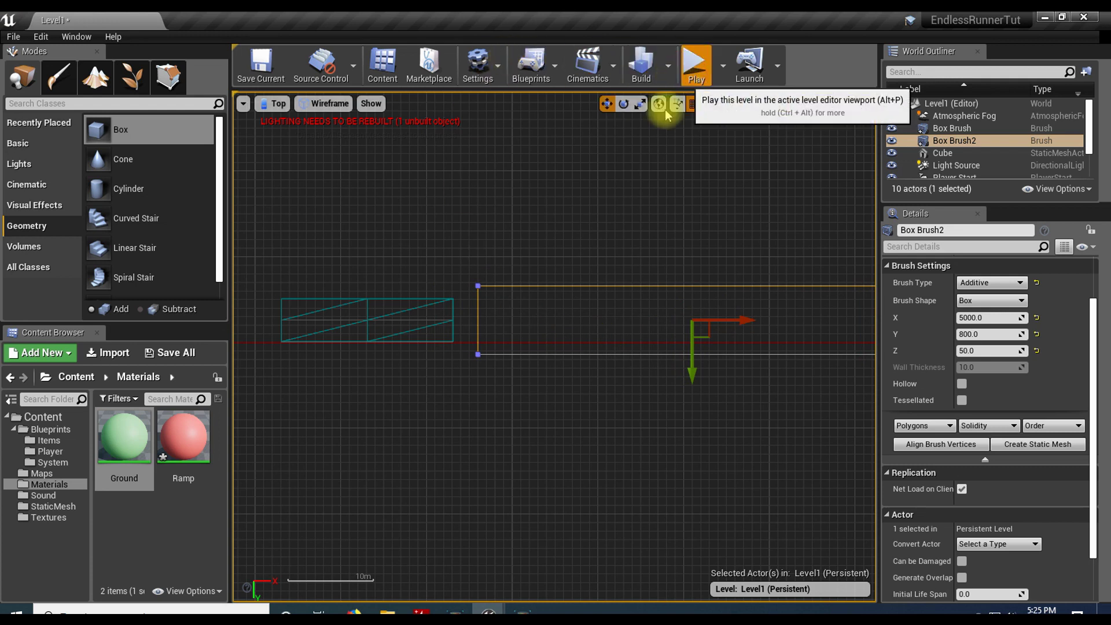
Play-test the level twice, steering the player cube off the ramp toward the second floor, and end each run.
left_click(694, 63)
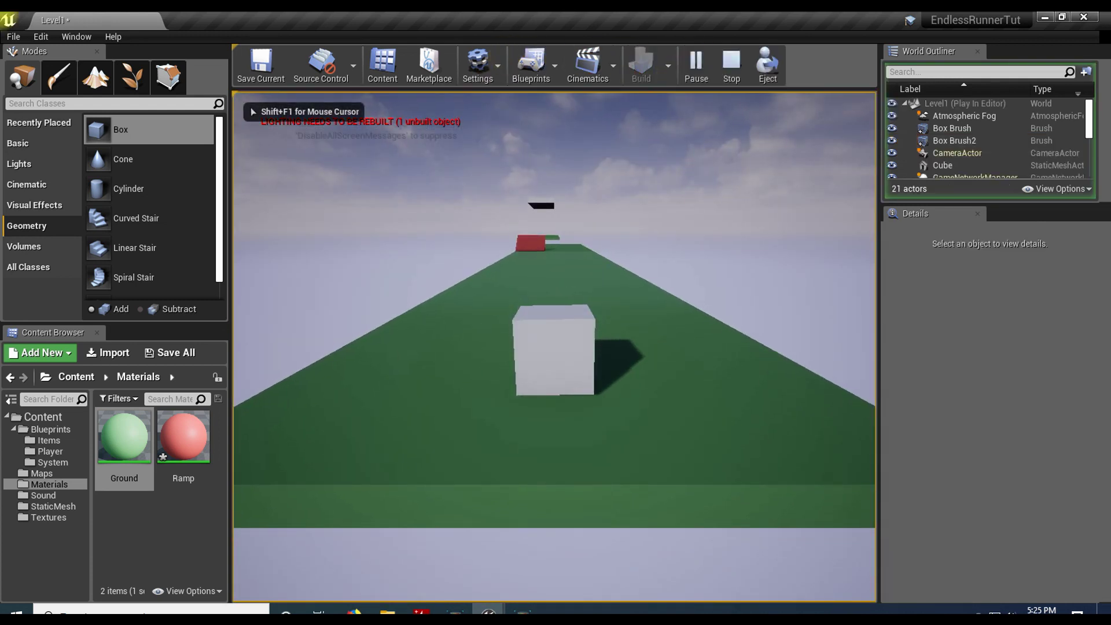
key("a")
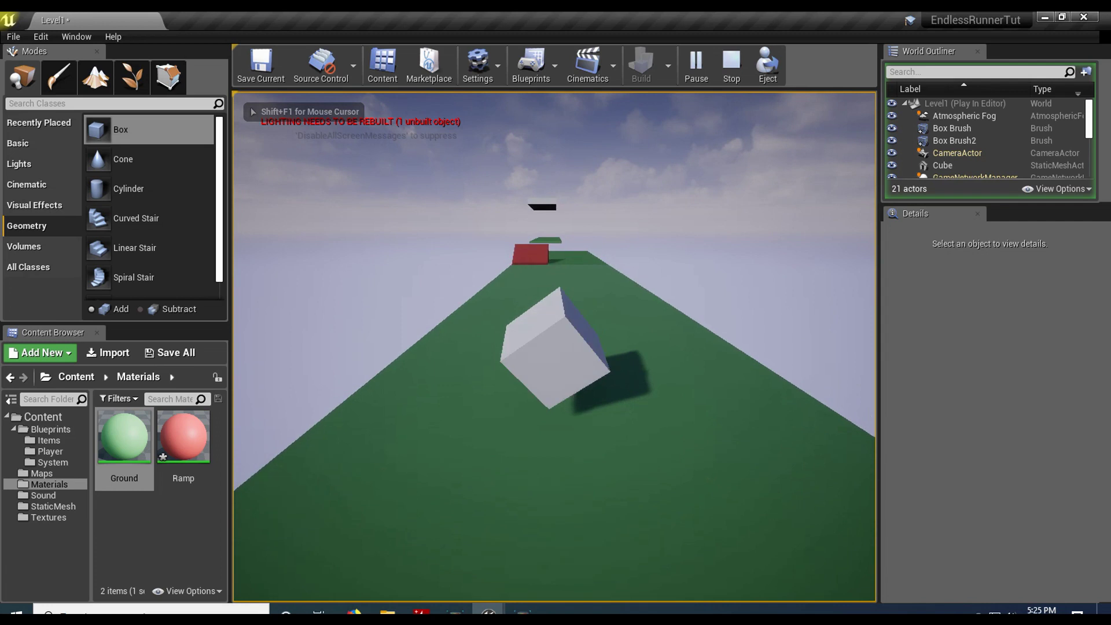
key("a")
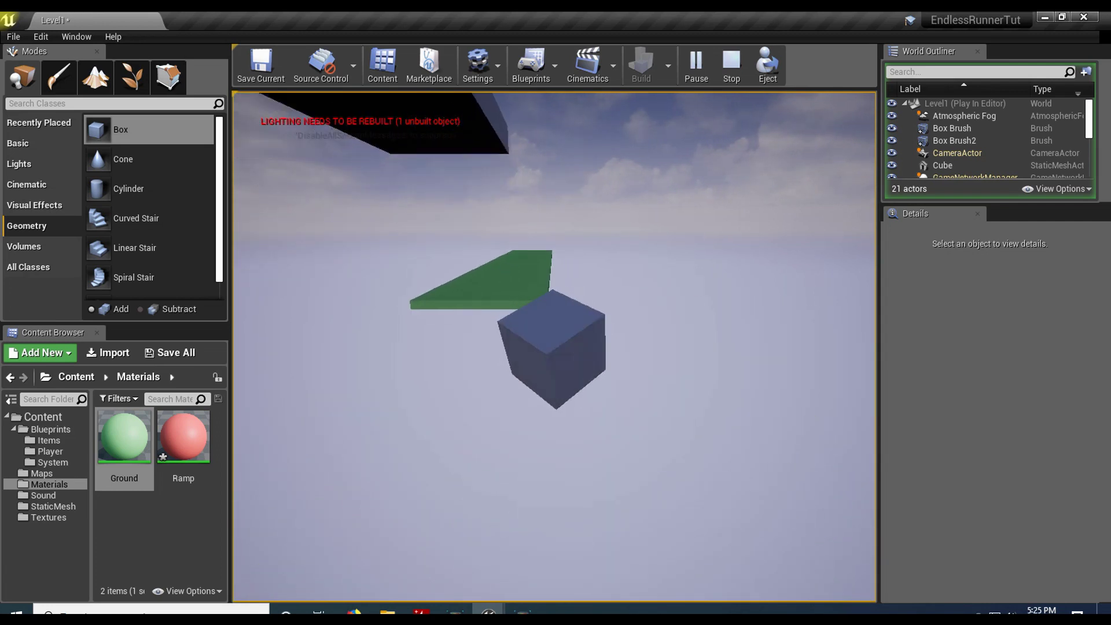
key("Escape")
left_click(697, 68)
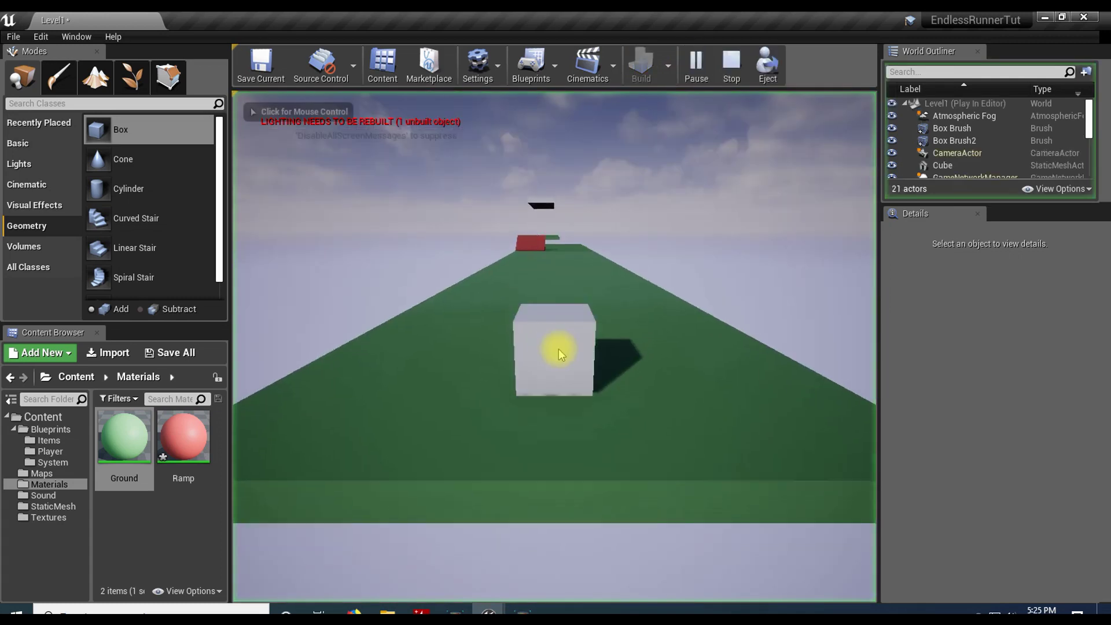
key("a")
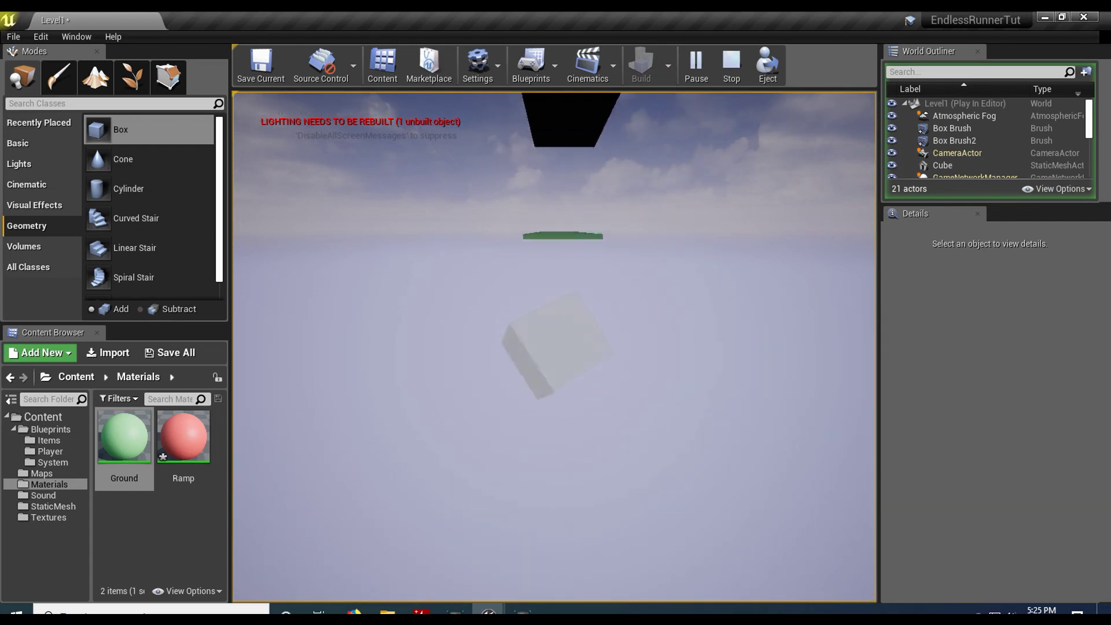
key("Escape")
Move the floating cube platform about 3 m back along X toward the first floor.
left_click_drag(292, 241, 381, 255)
right_click_drag(382, 256, 741, 245)
left_click(632, 292)
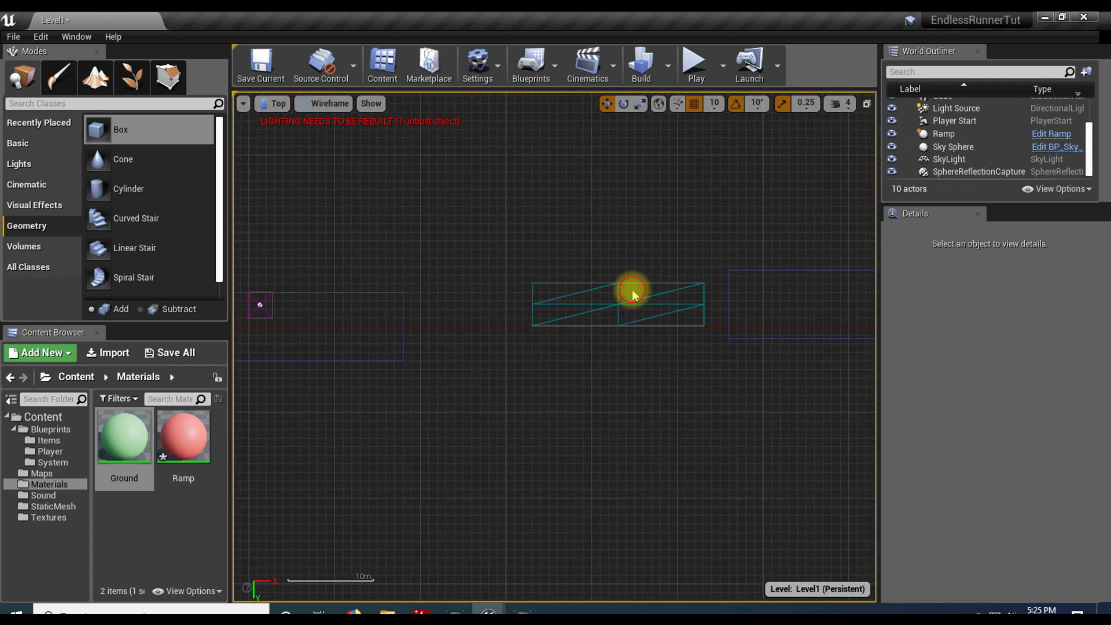
left_click(638, 297)
left_click_drag(664, 310, 644, 308)
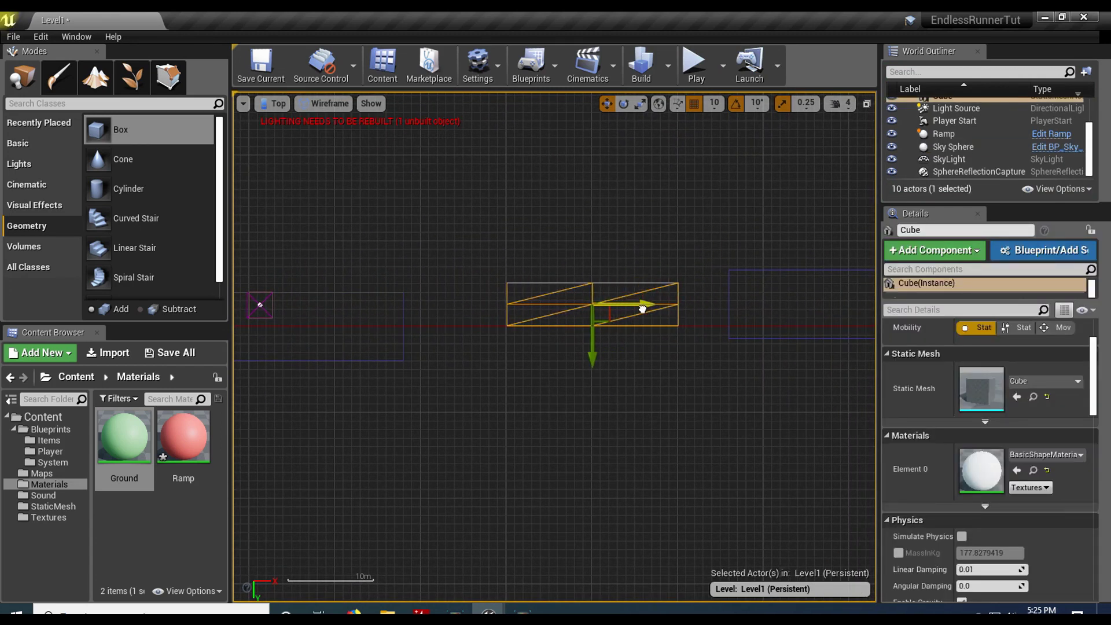
Play-test the level with the repositioned cube platform through to the second floor, and end the run.
left_click(728, 294)
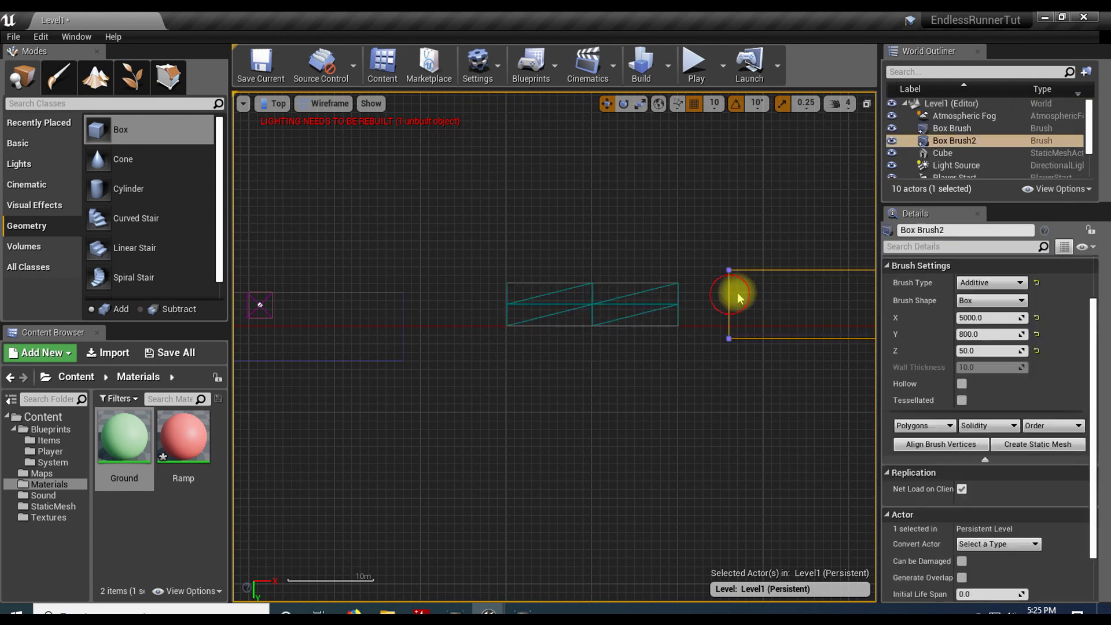
left_click(693, 62)
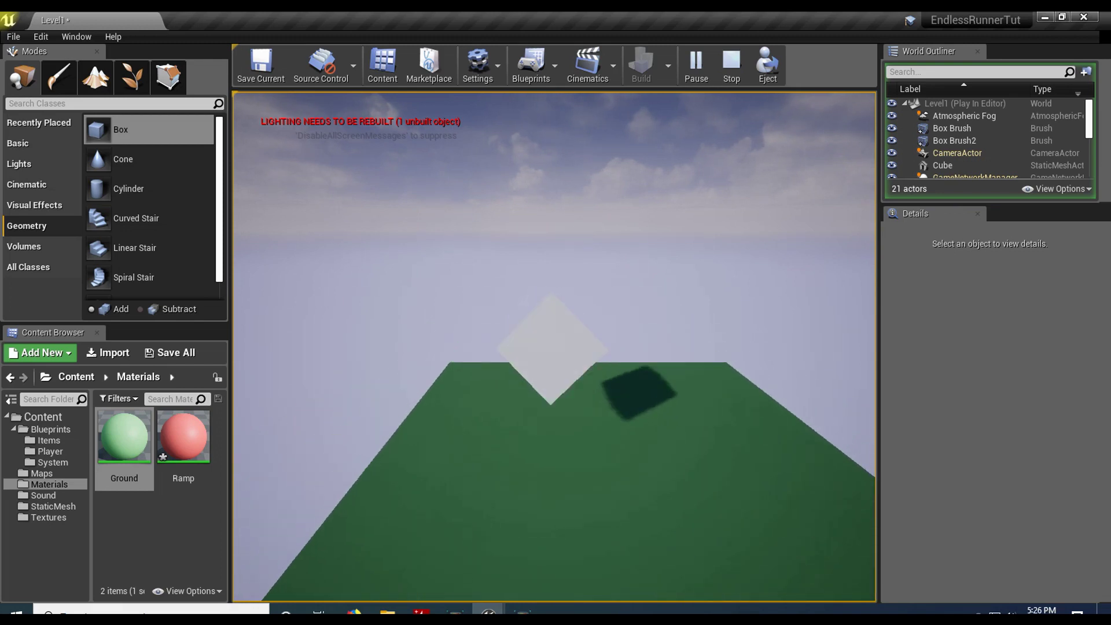
key("Escape")
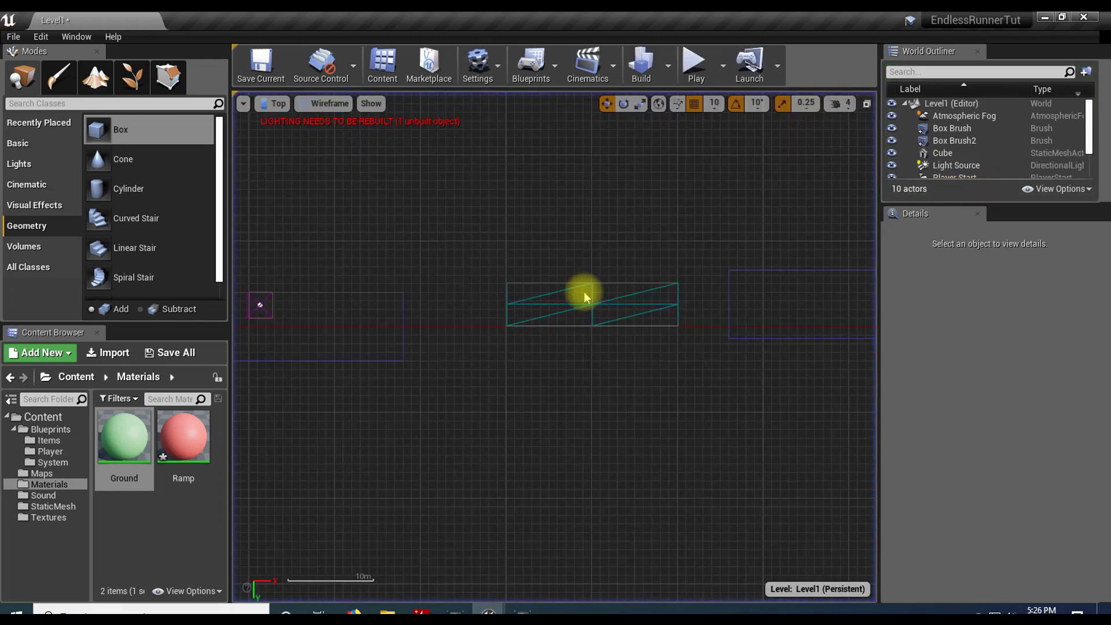
Move the floating cube platform about 5 m forward along X toward the second floor.
left_click(552, 293)
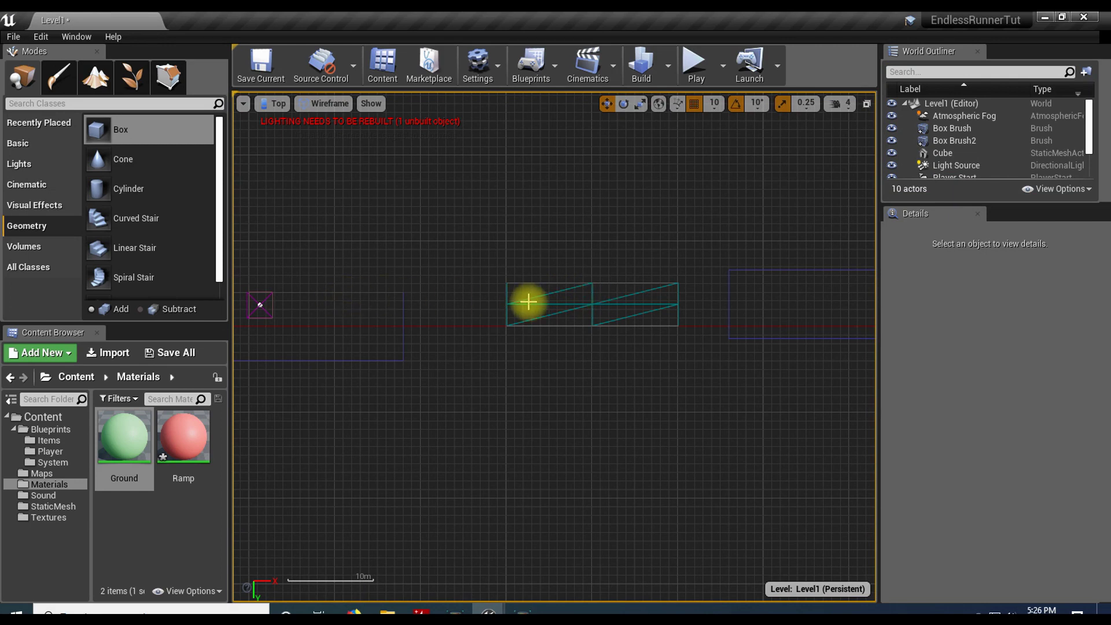
left_click(623, 311)
left_click_drag(648, 309, 693, 305)
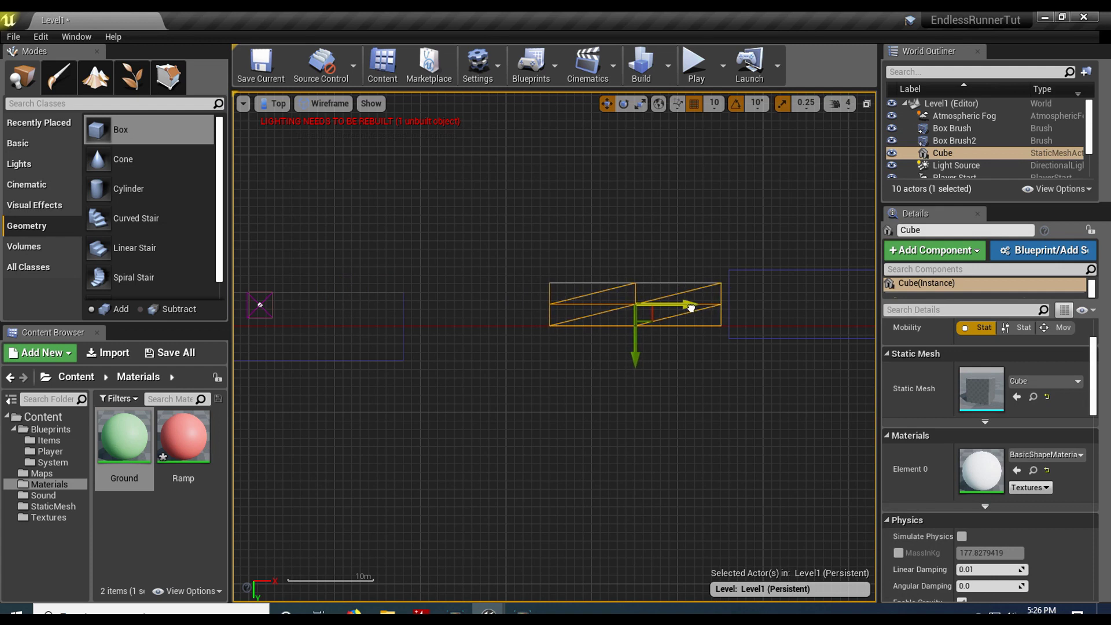
Move the second box brush about 11 m farther along X, widening the gap after the cube platform.
left_click(755, 269)
right_click_drag(711, 233, 306, 213)
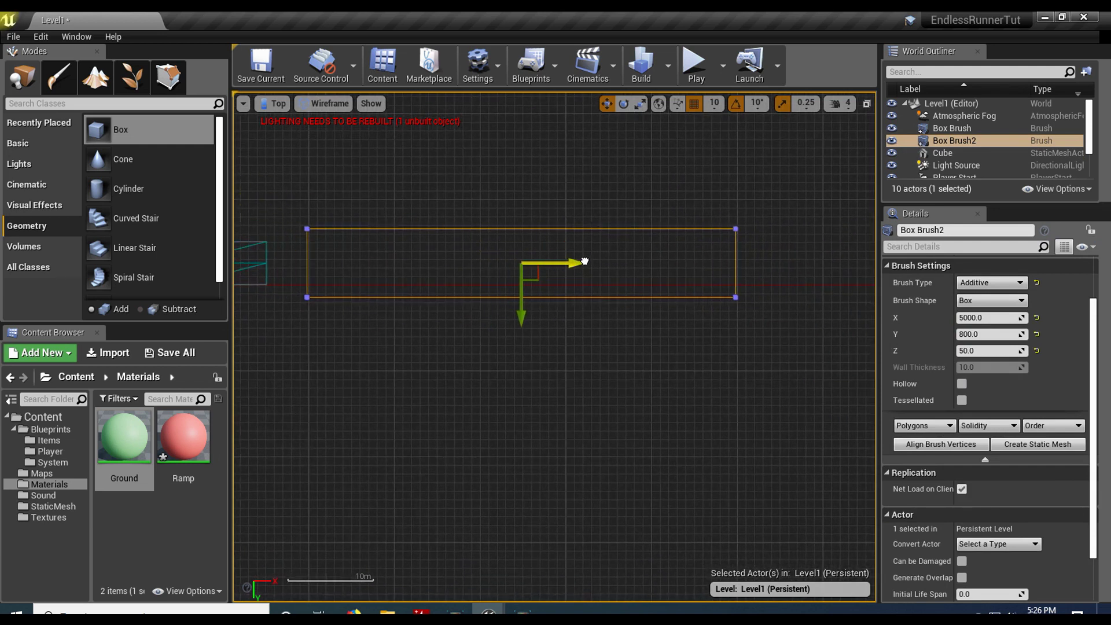
right_click_drag(443, 249, 861, 257)
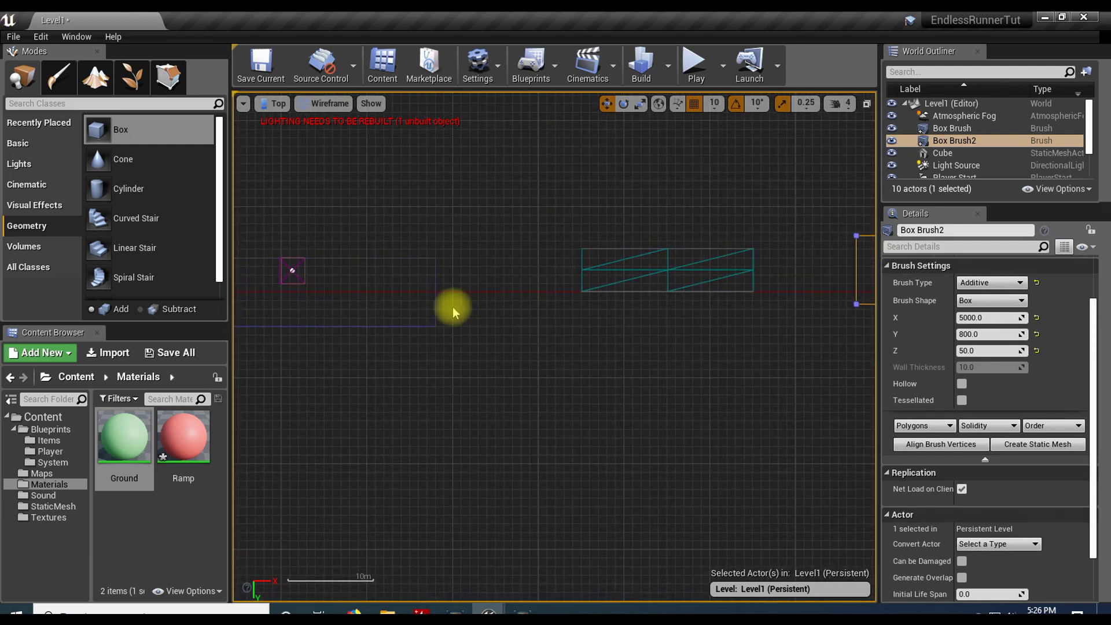
Play-test the level with the widened gaps, steering the player cube across to the second floor, and end the run.
left_click(696, 81)
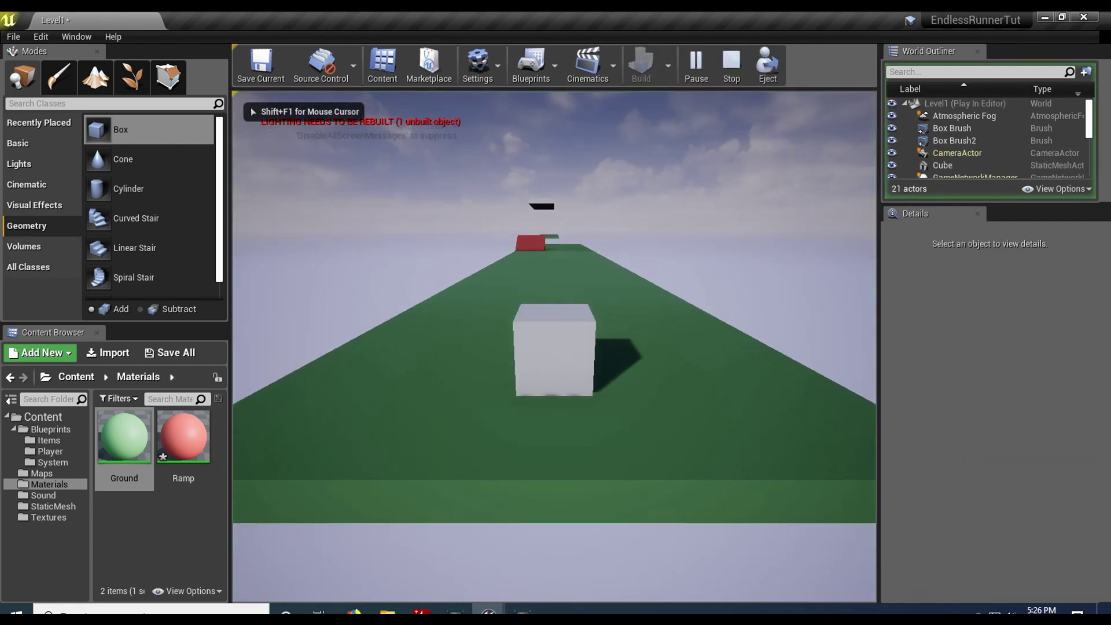
key("a")
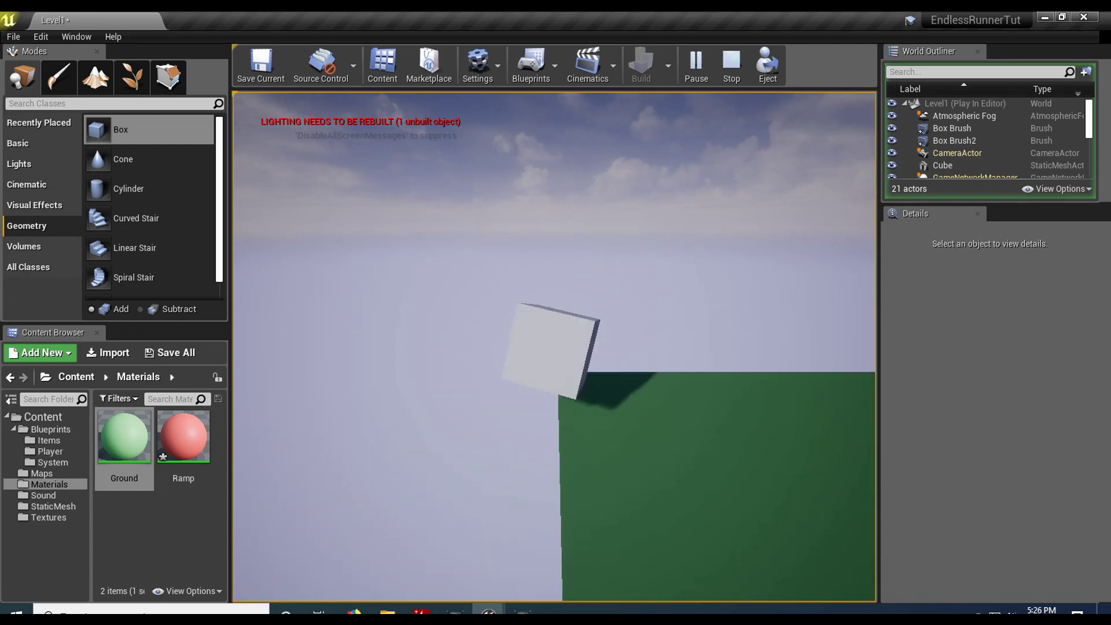
key("Escape")
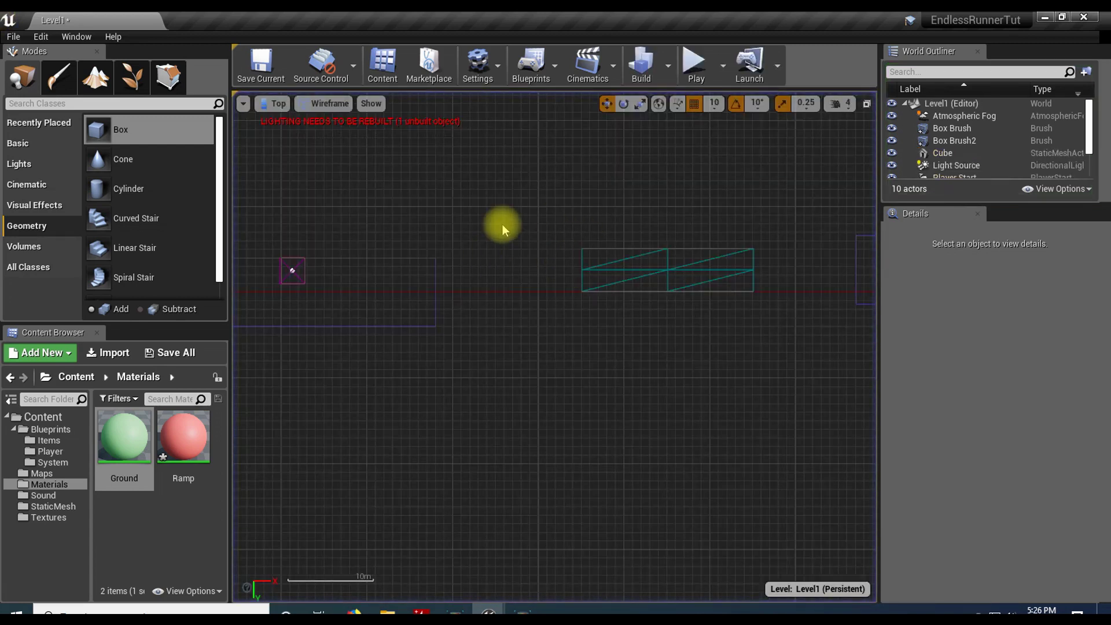
Return the viewport to the perspective view and save the current level.
right_click_drag(516, 210, 491, 217)
scroll(491, 218, "down", 4)
scroll(492, 217, "up", 2)
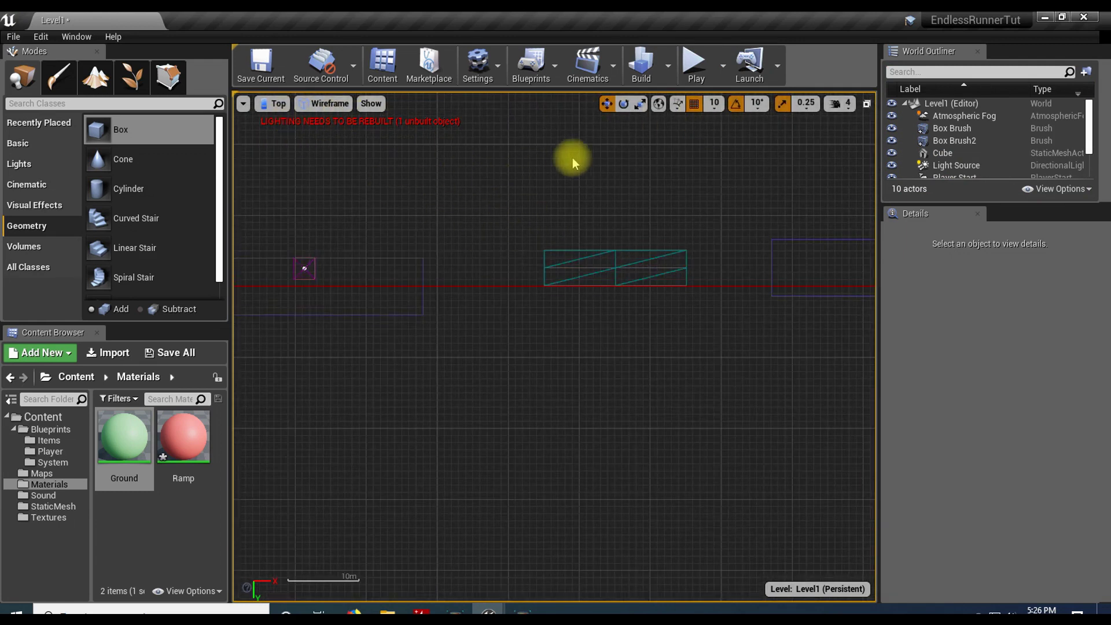
left_click(270, 104)
left_click(283, 121)
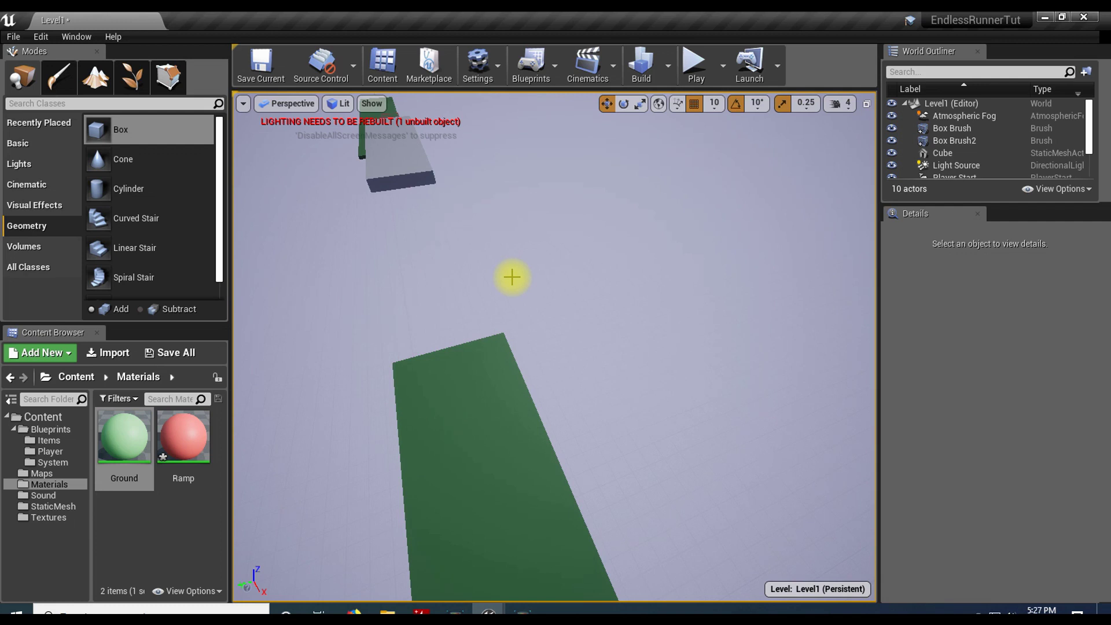
left_click(13, 36)
left_click(78, 154)
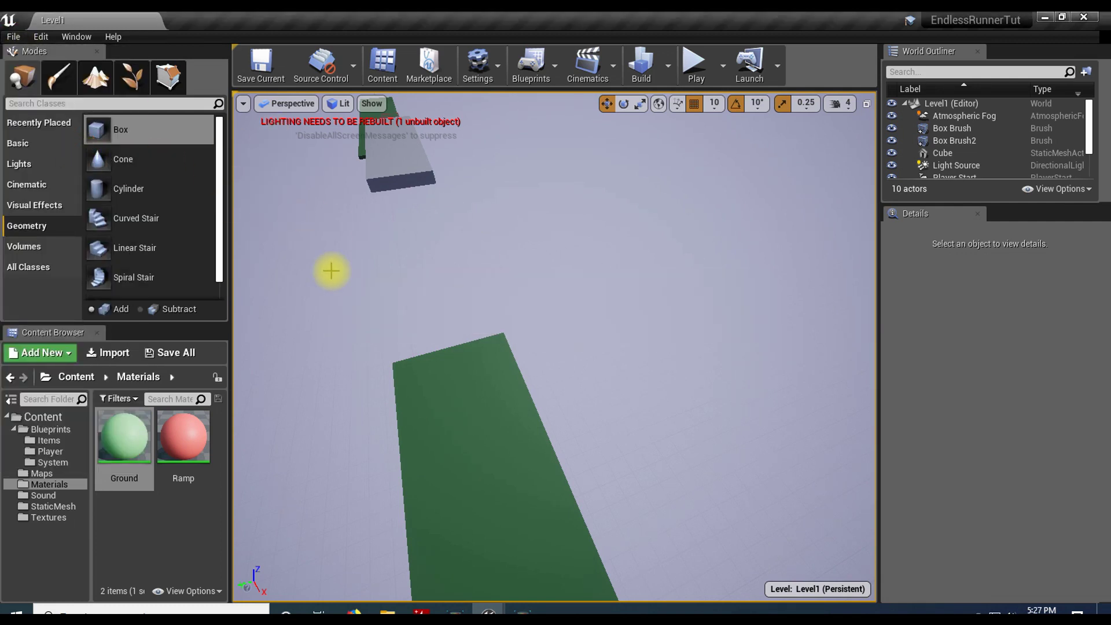